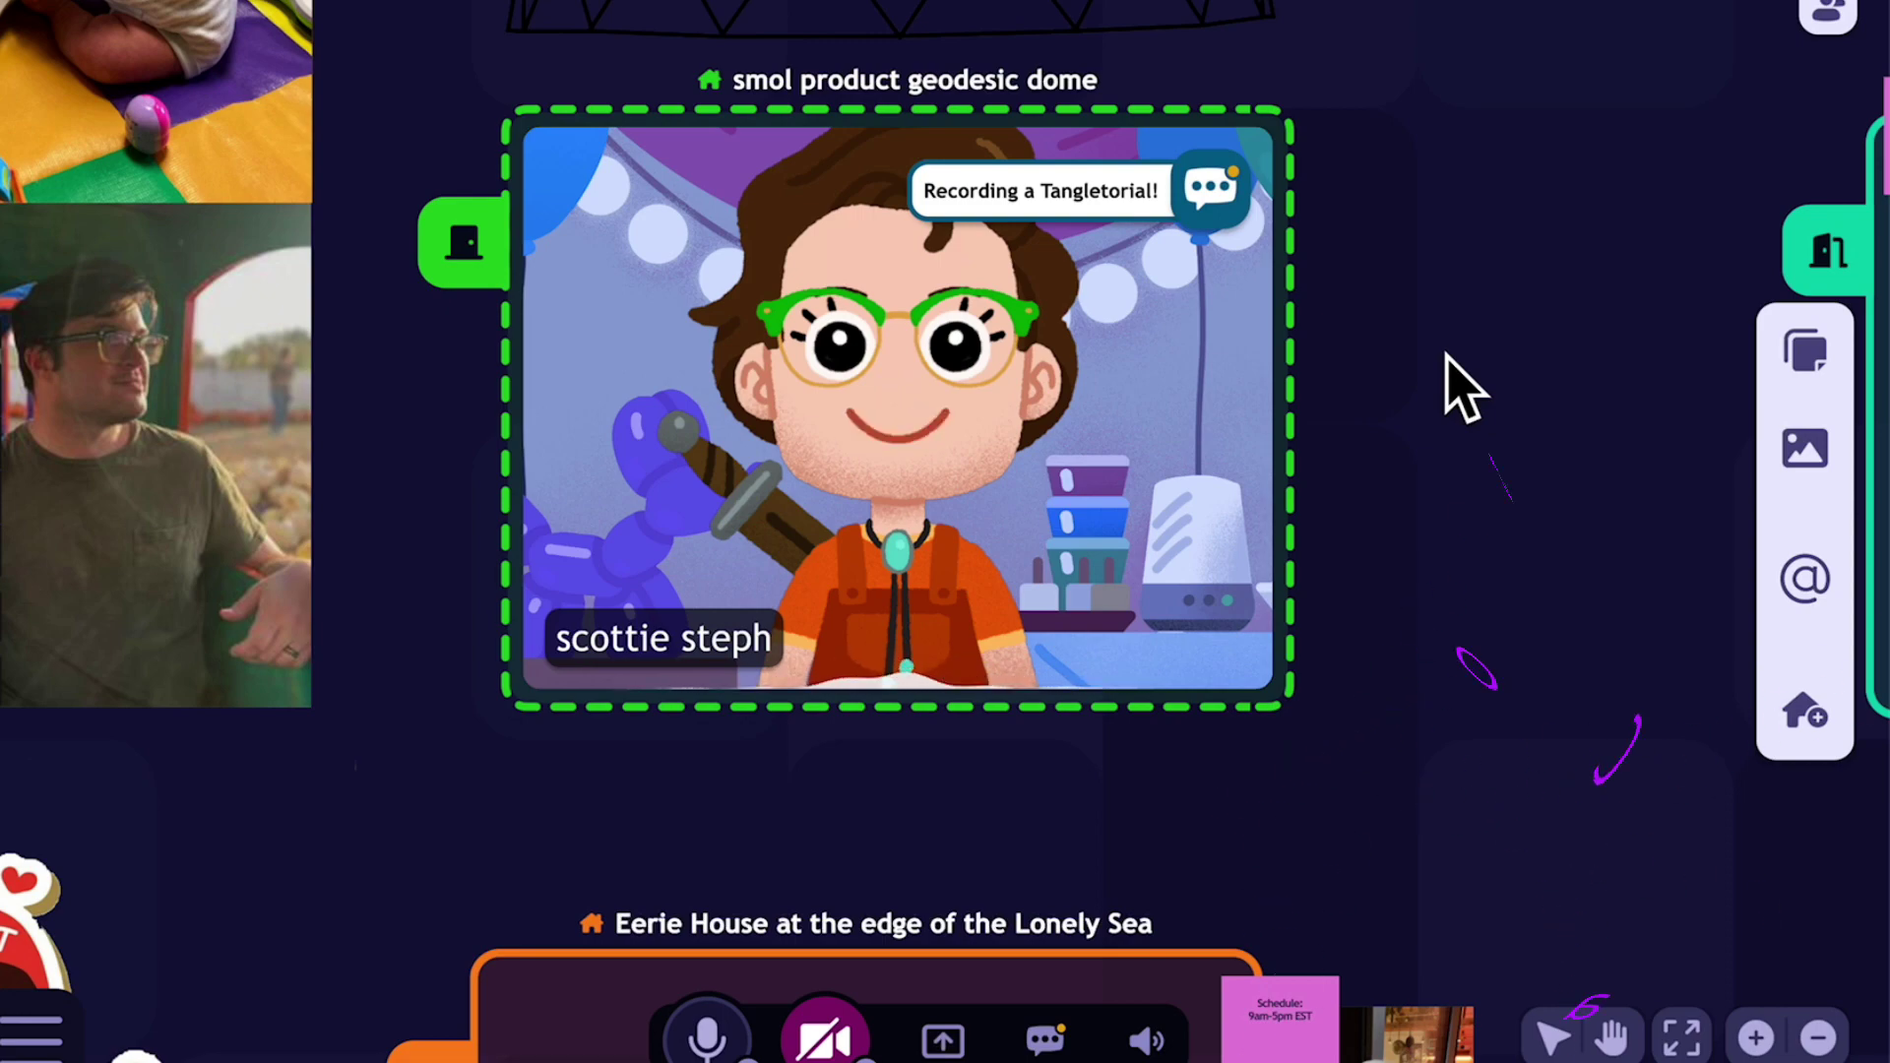
Zoom out and pan across the map for an overview of all rooms, and return the view to the home room.
left_click_drag(1589, 386, 890, 434)
scroll(890, 434, "down", 5)
scroll(890, 435, "down", 10)
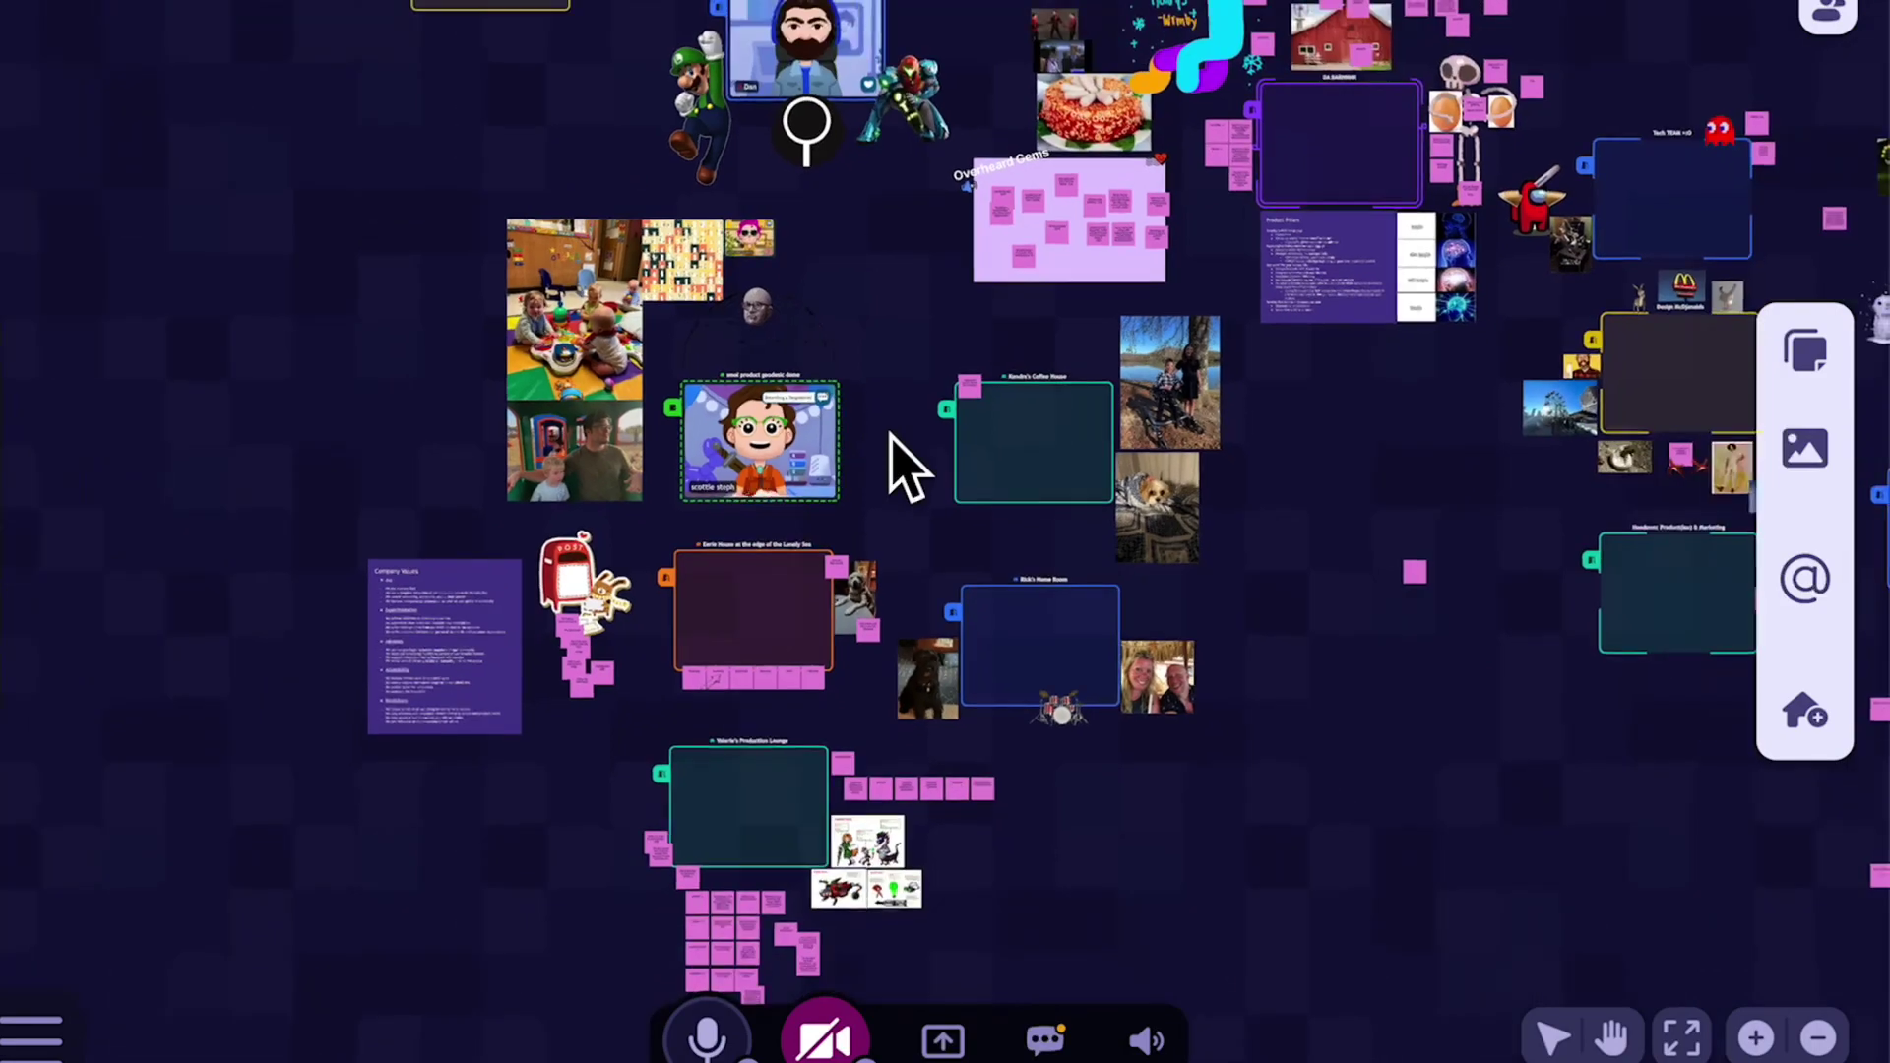
scroll(899, 456, "down", 3)
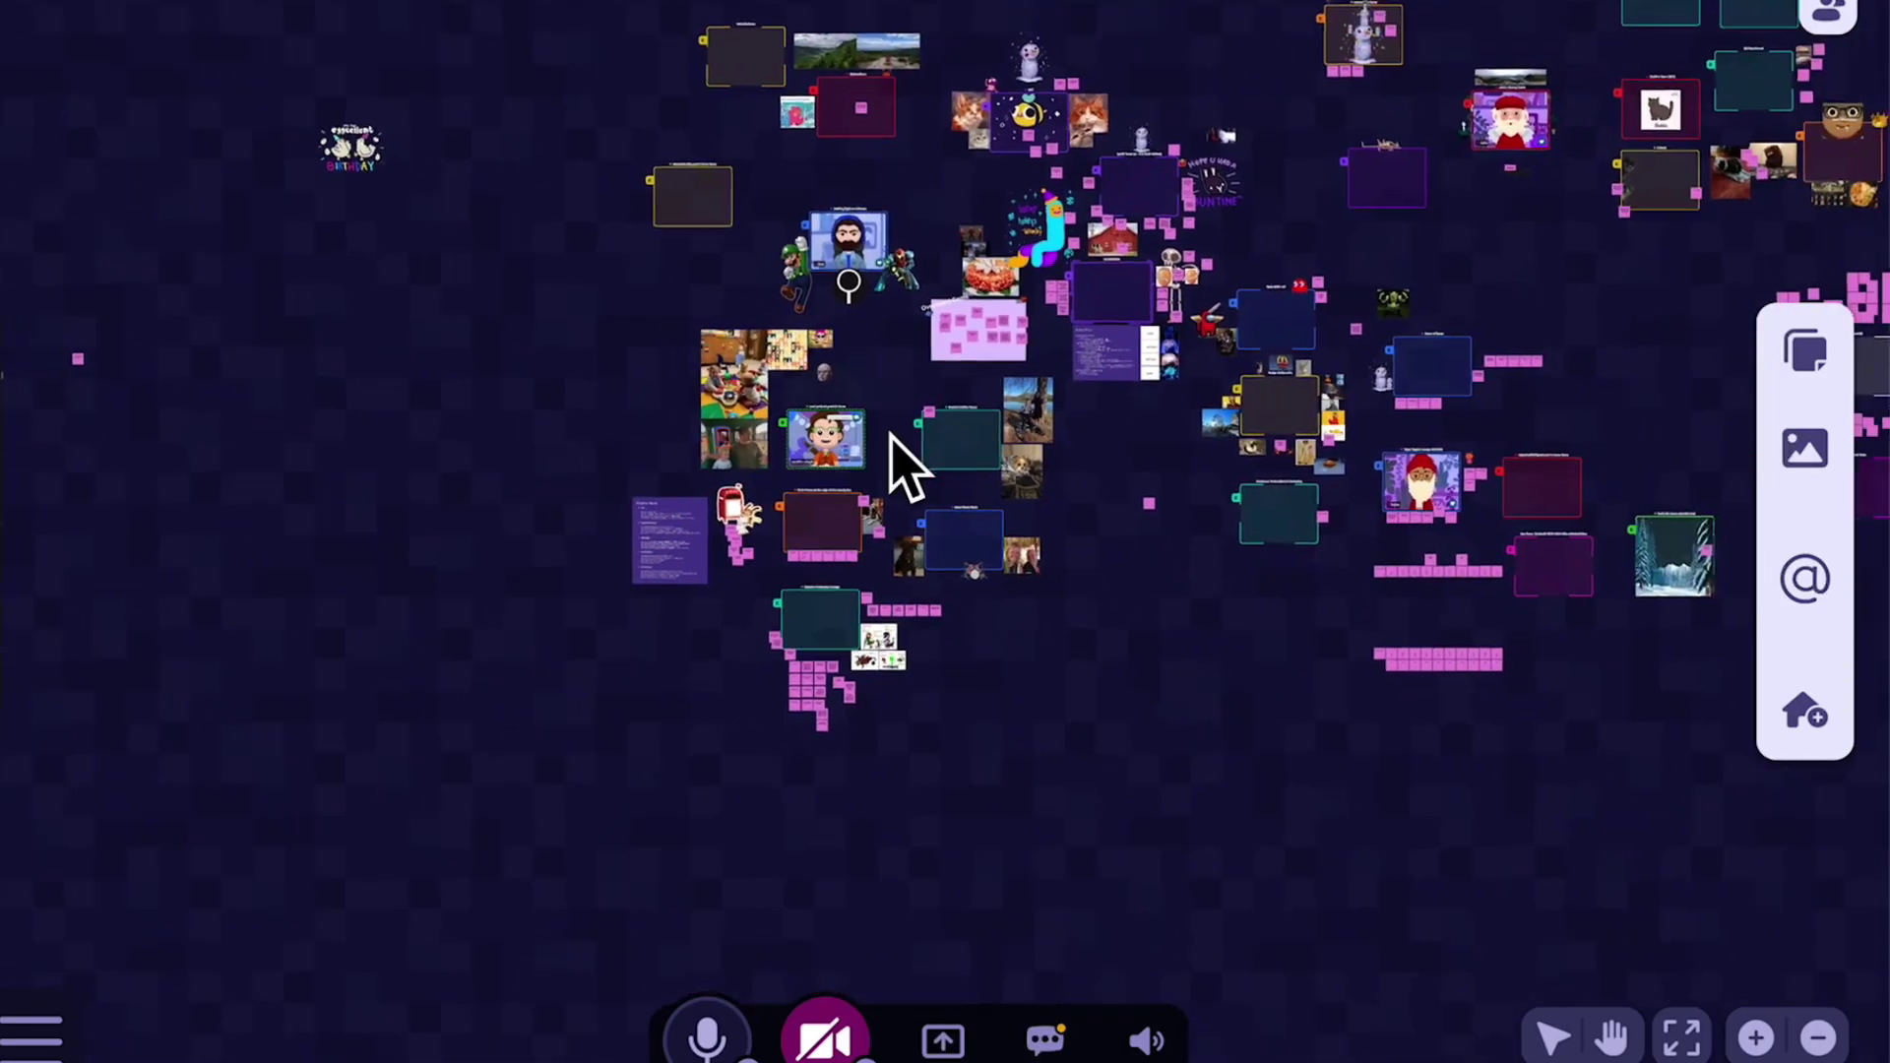
left_click_drag(1139, 443, 814, 633)
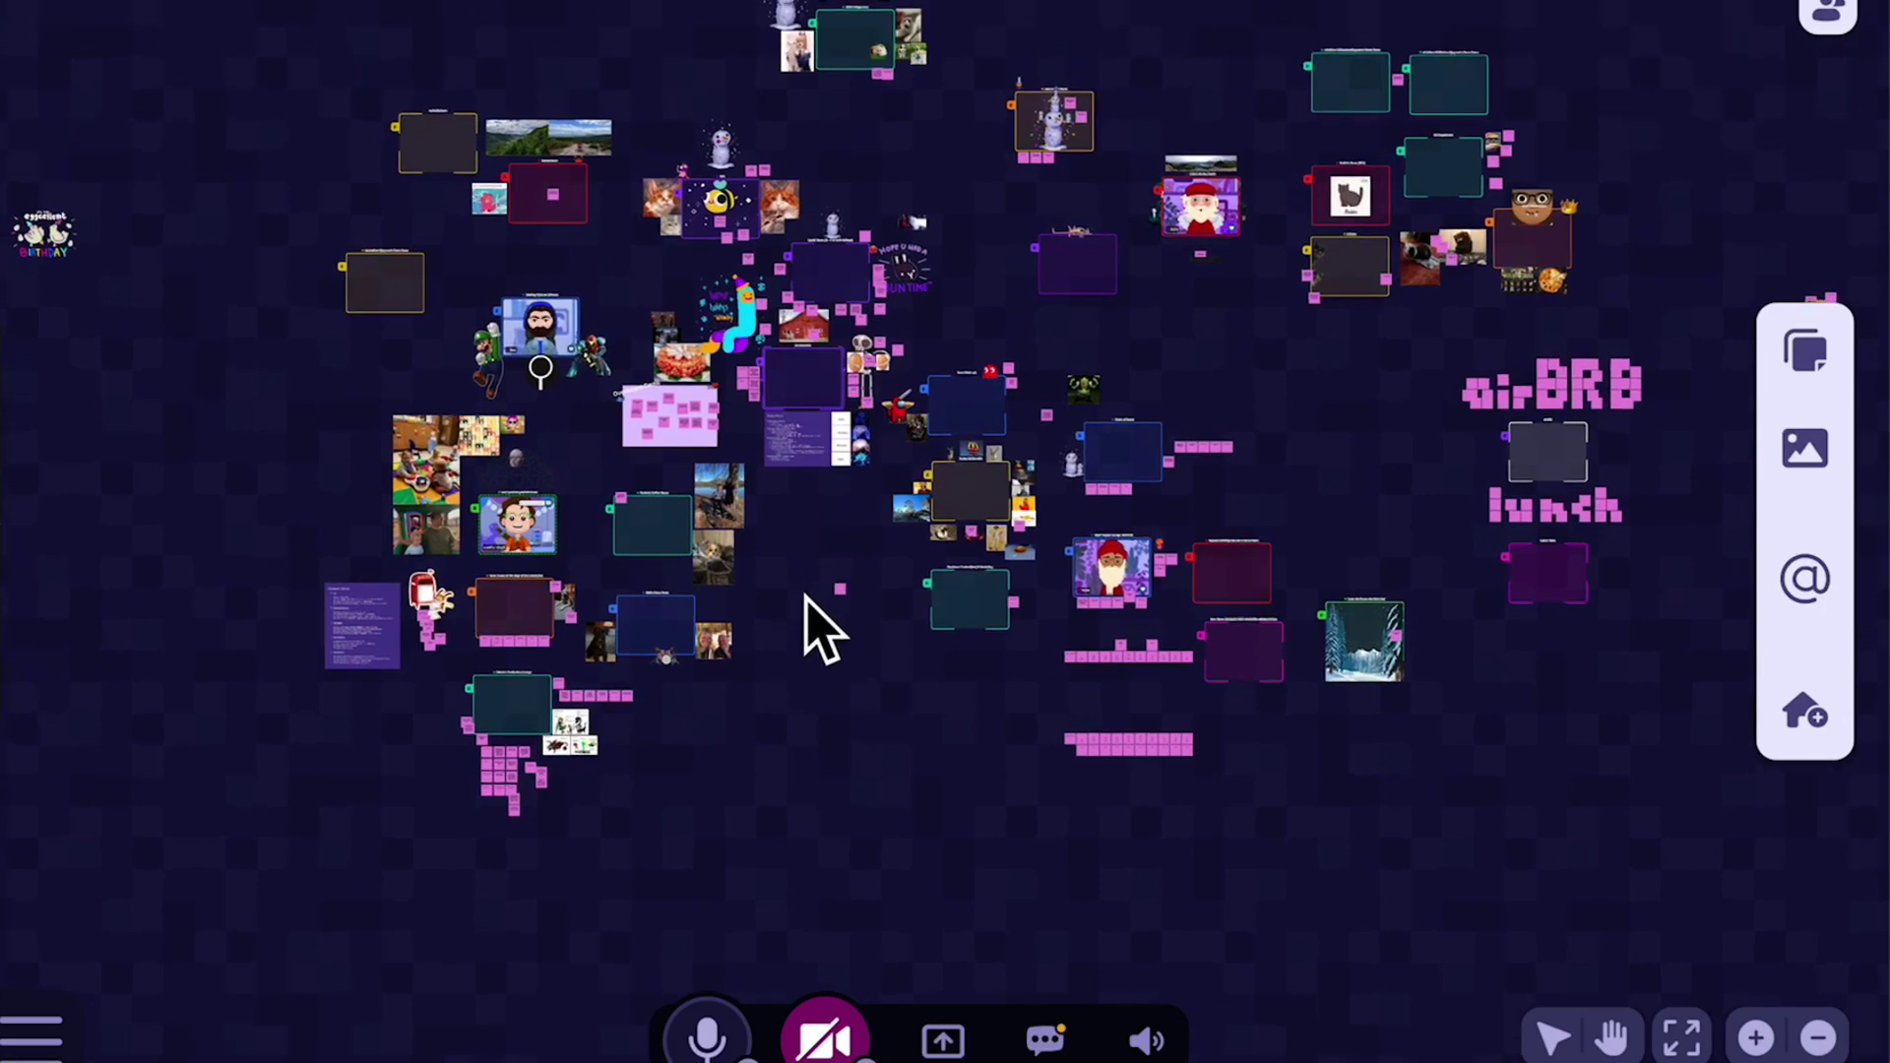
scroll(822, 630, "down", 1)
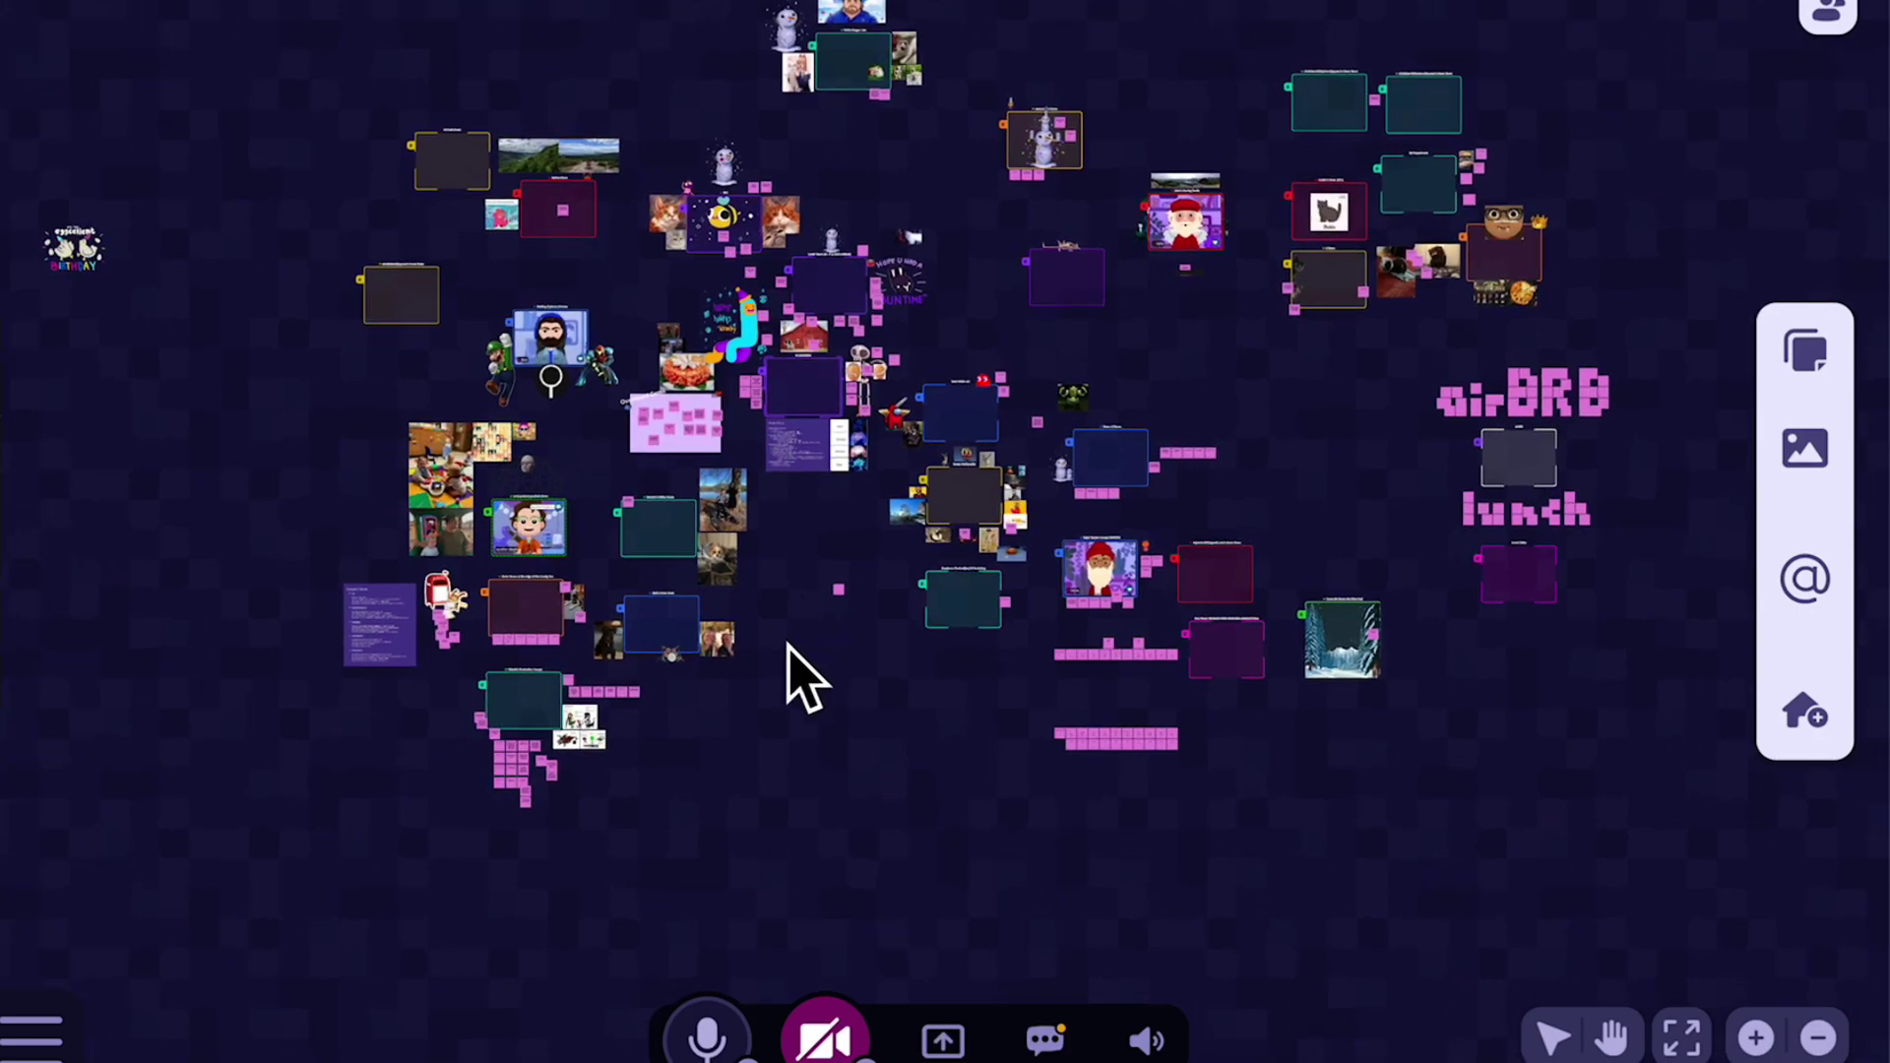
key("h")
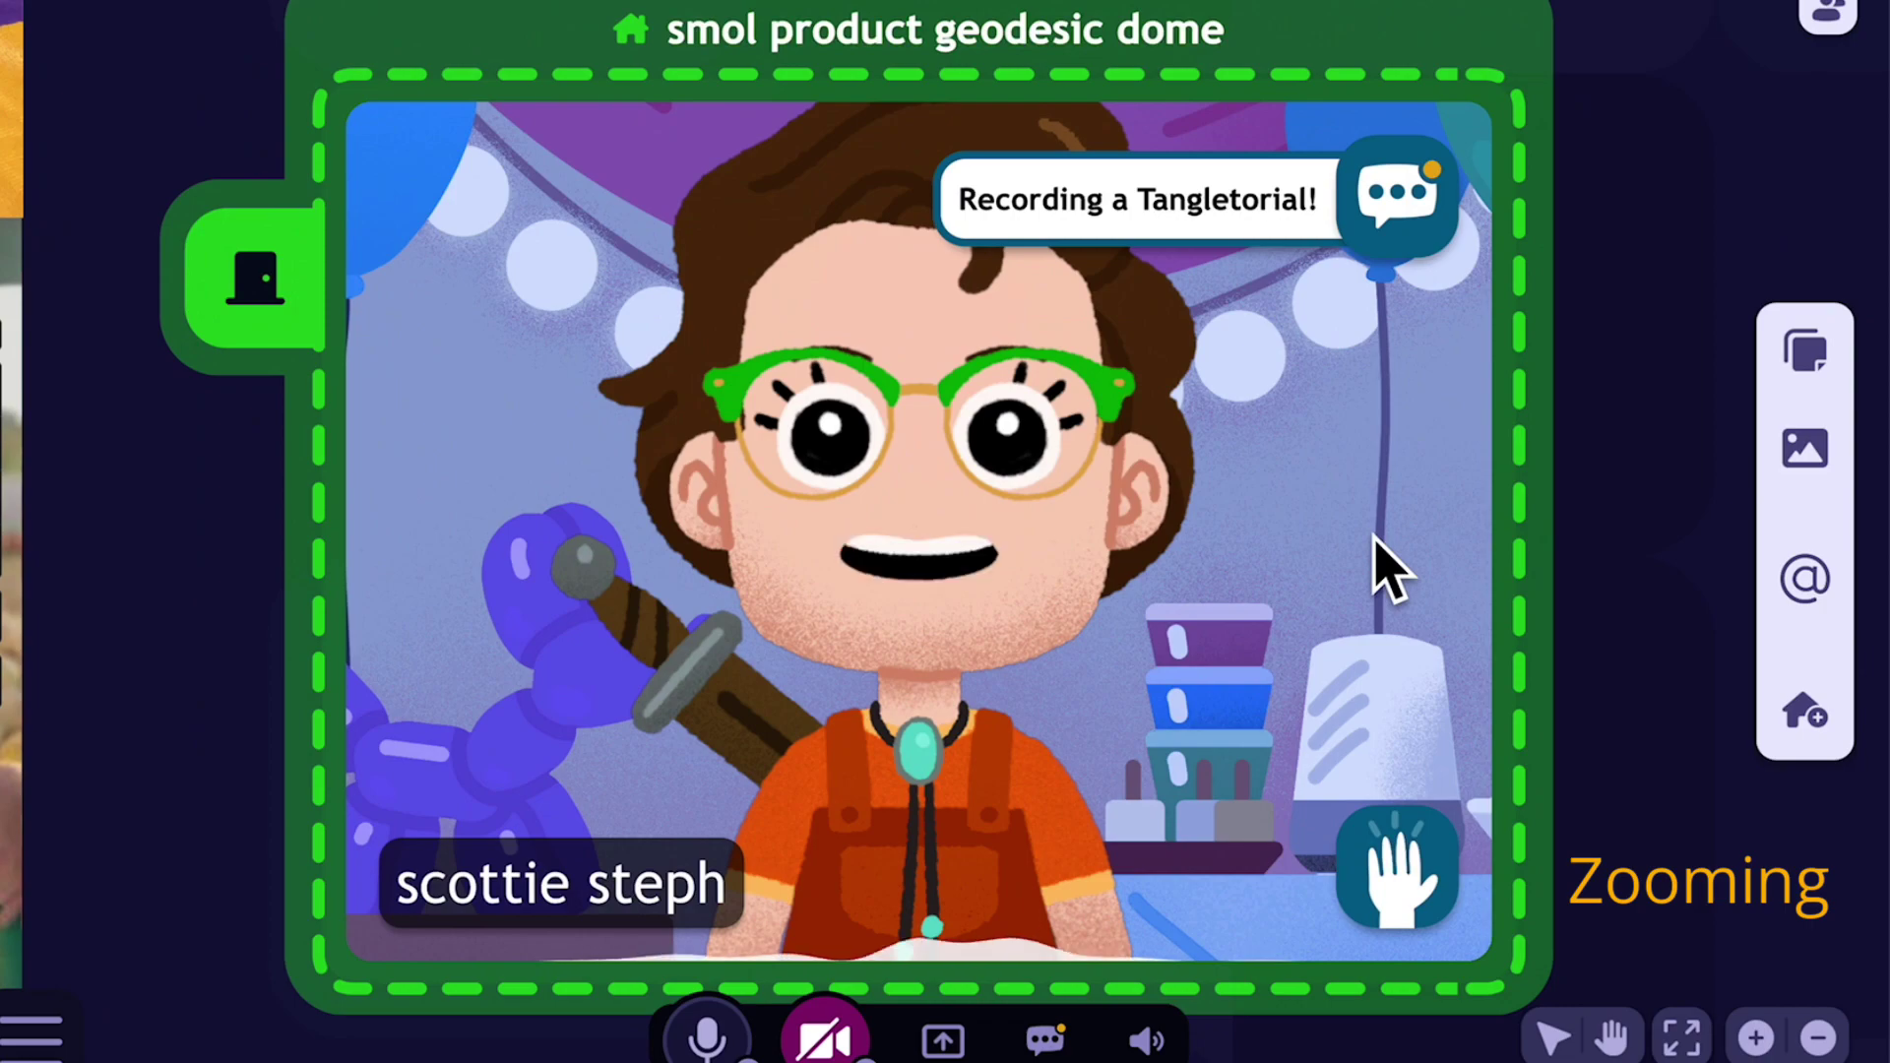
Zoom out from the smol product geodesic dome room to its surroundings and zoom back in until the room fills the view.
scroll(1388, 569, "down", 10)
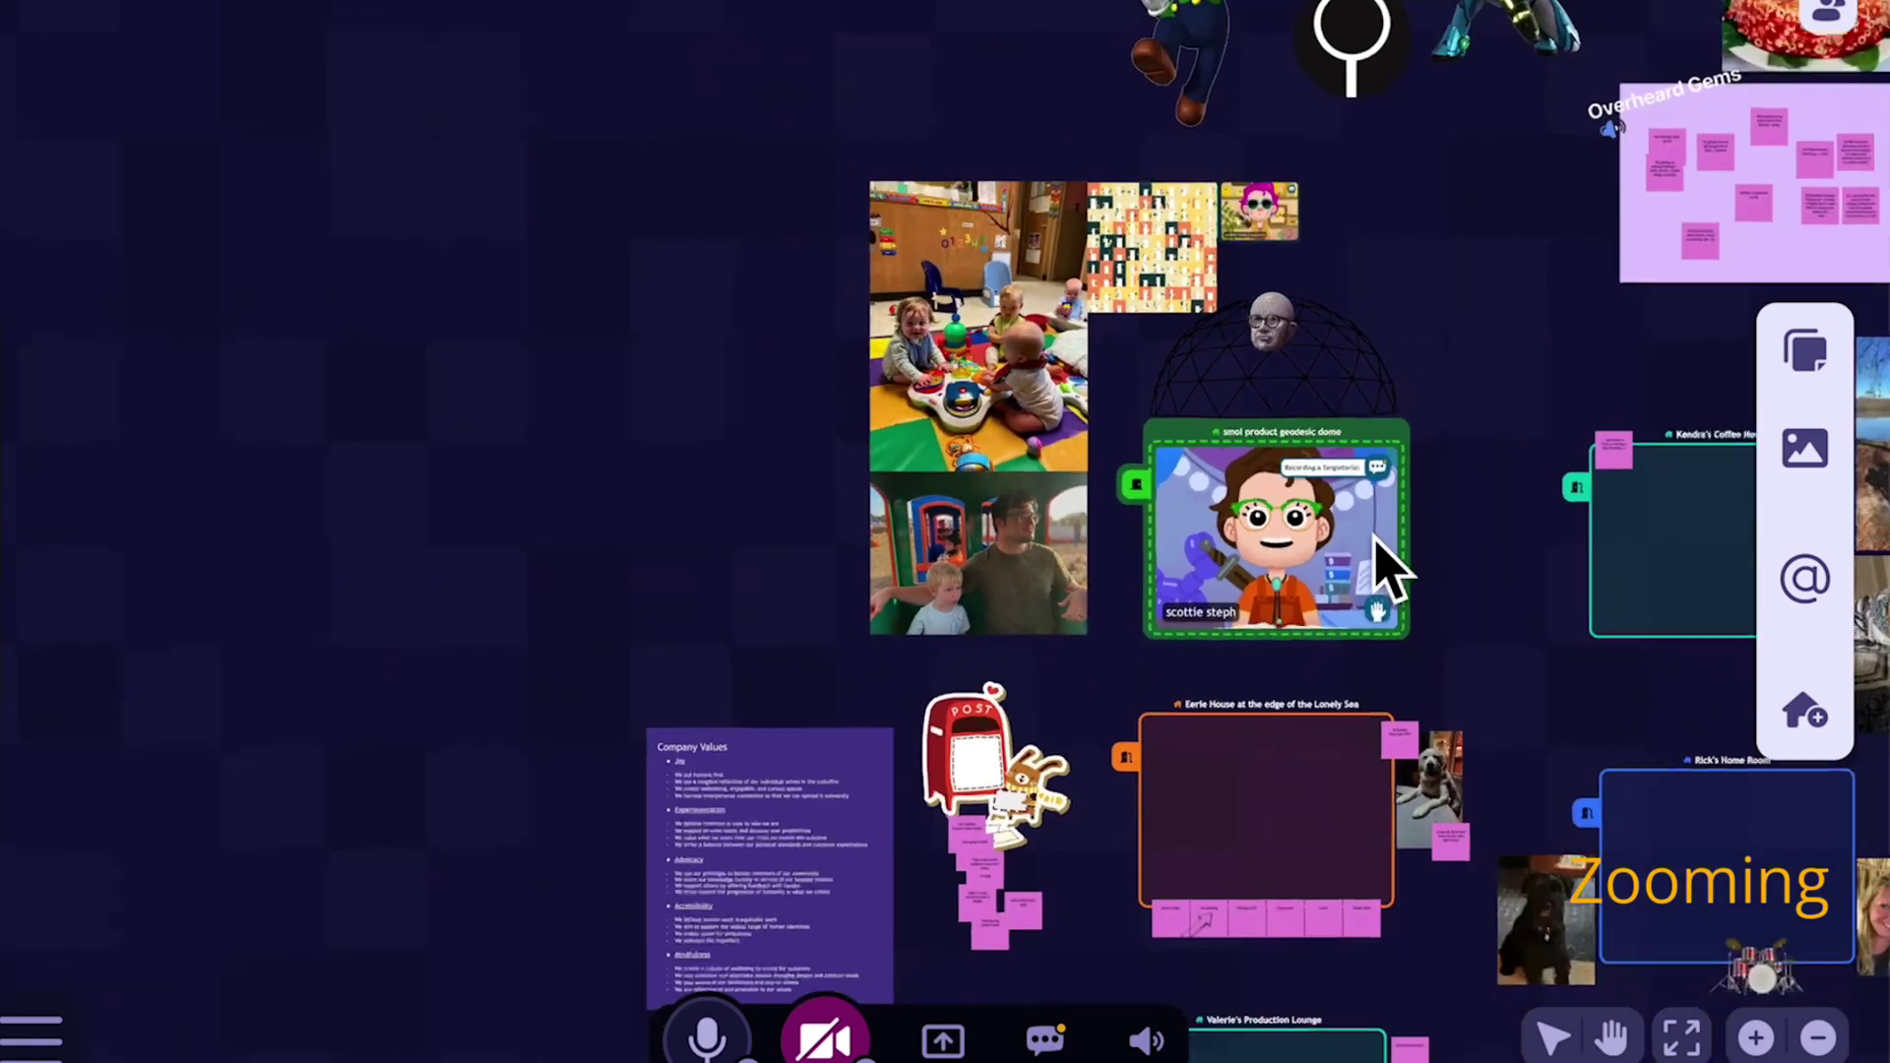
scroll(1388, 569, "down", 3)
scroll(1388, 569, "up", 12)
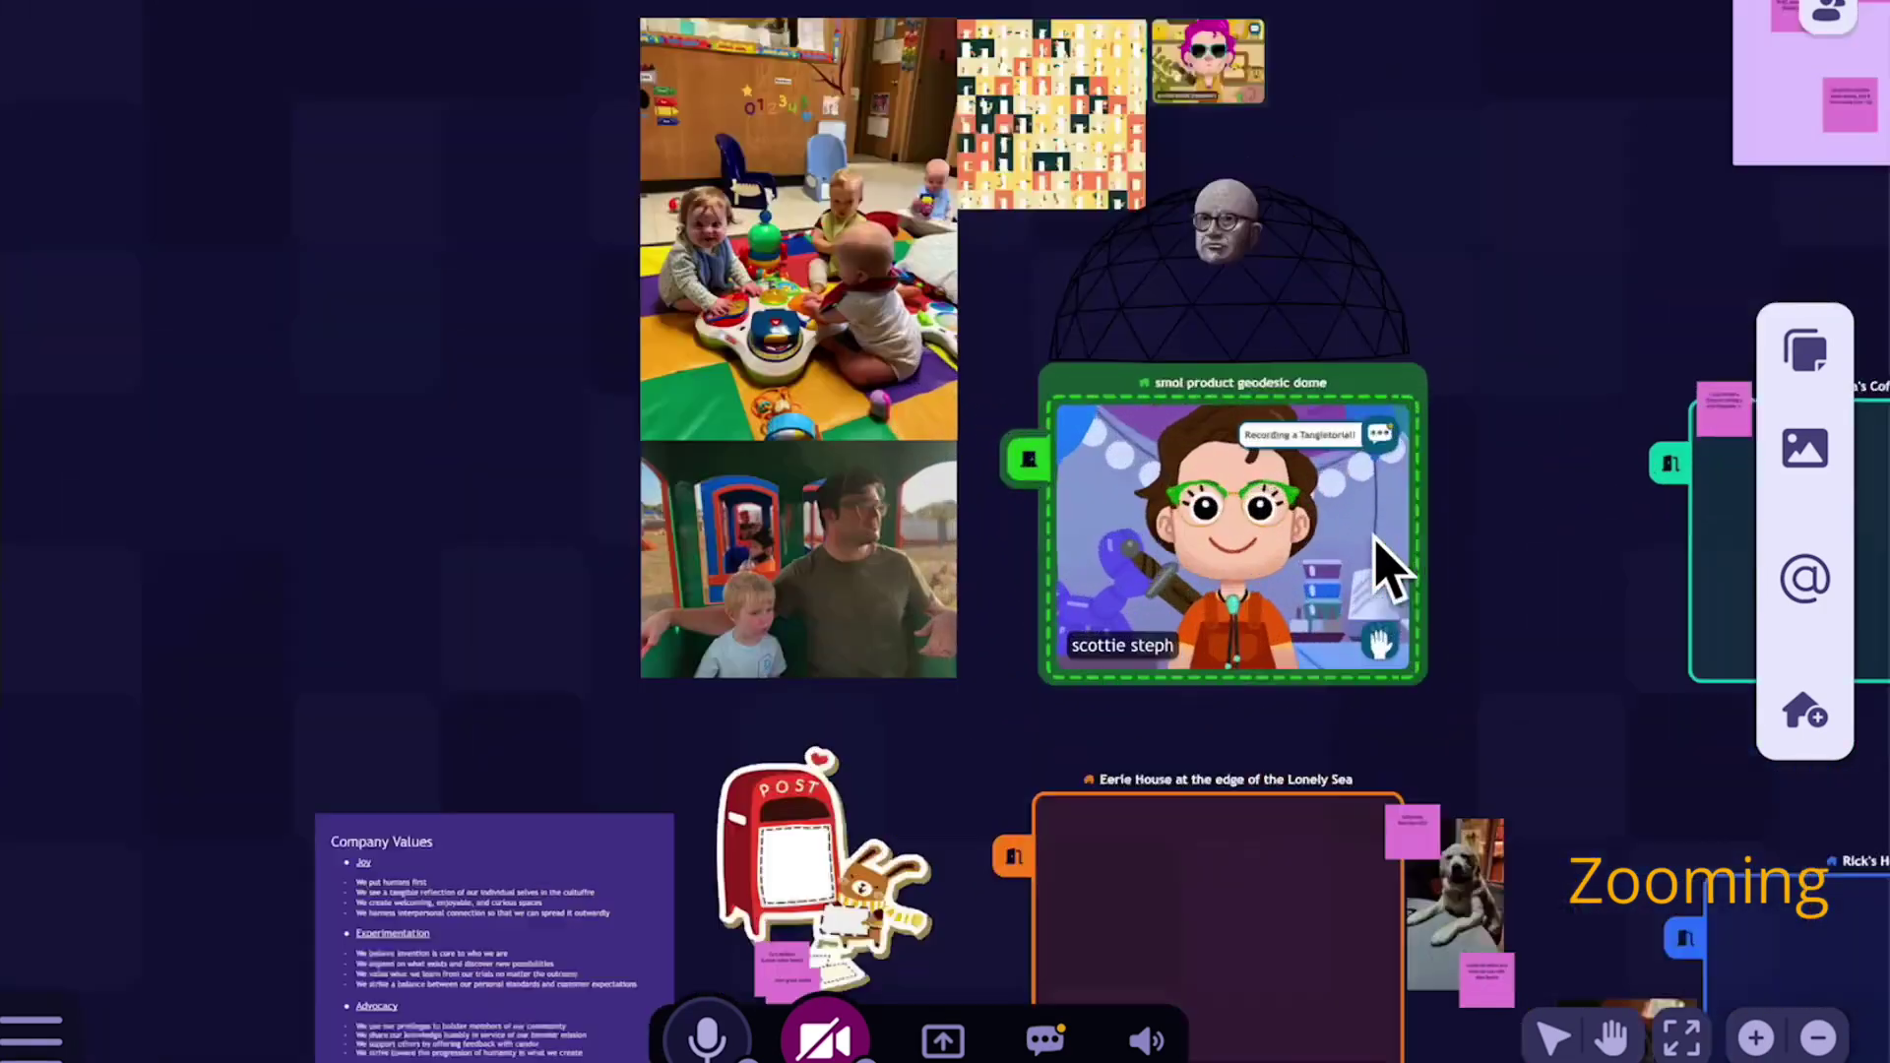
scroll(1388, 569, "up", 5)
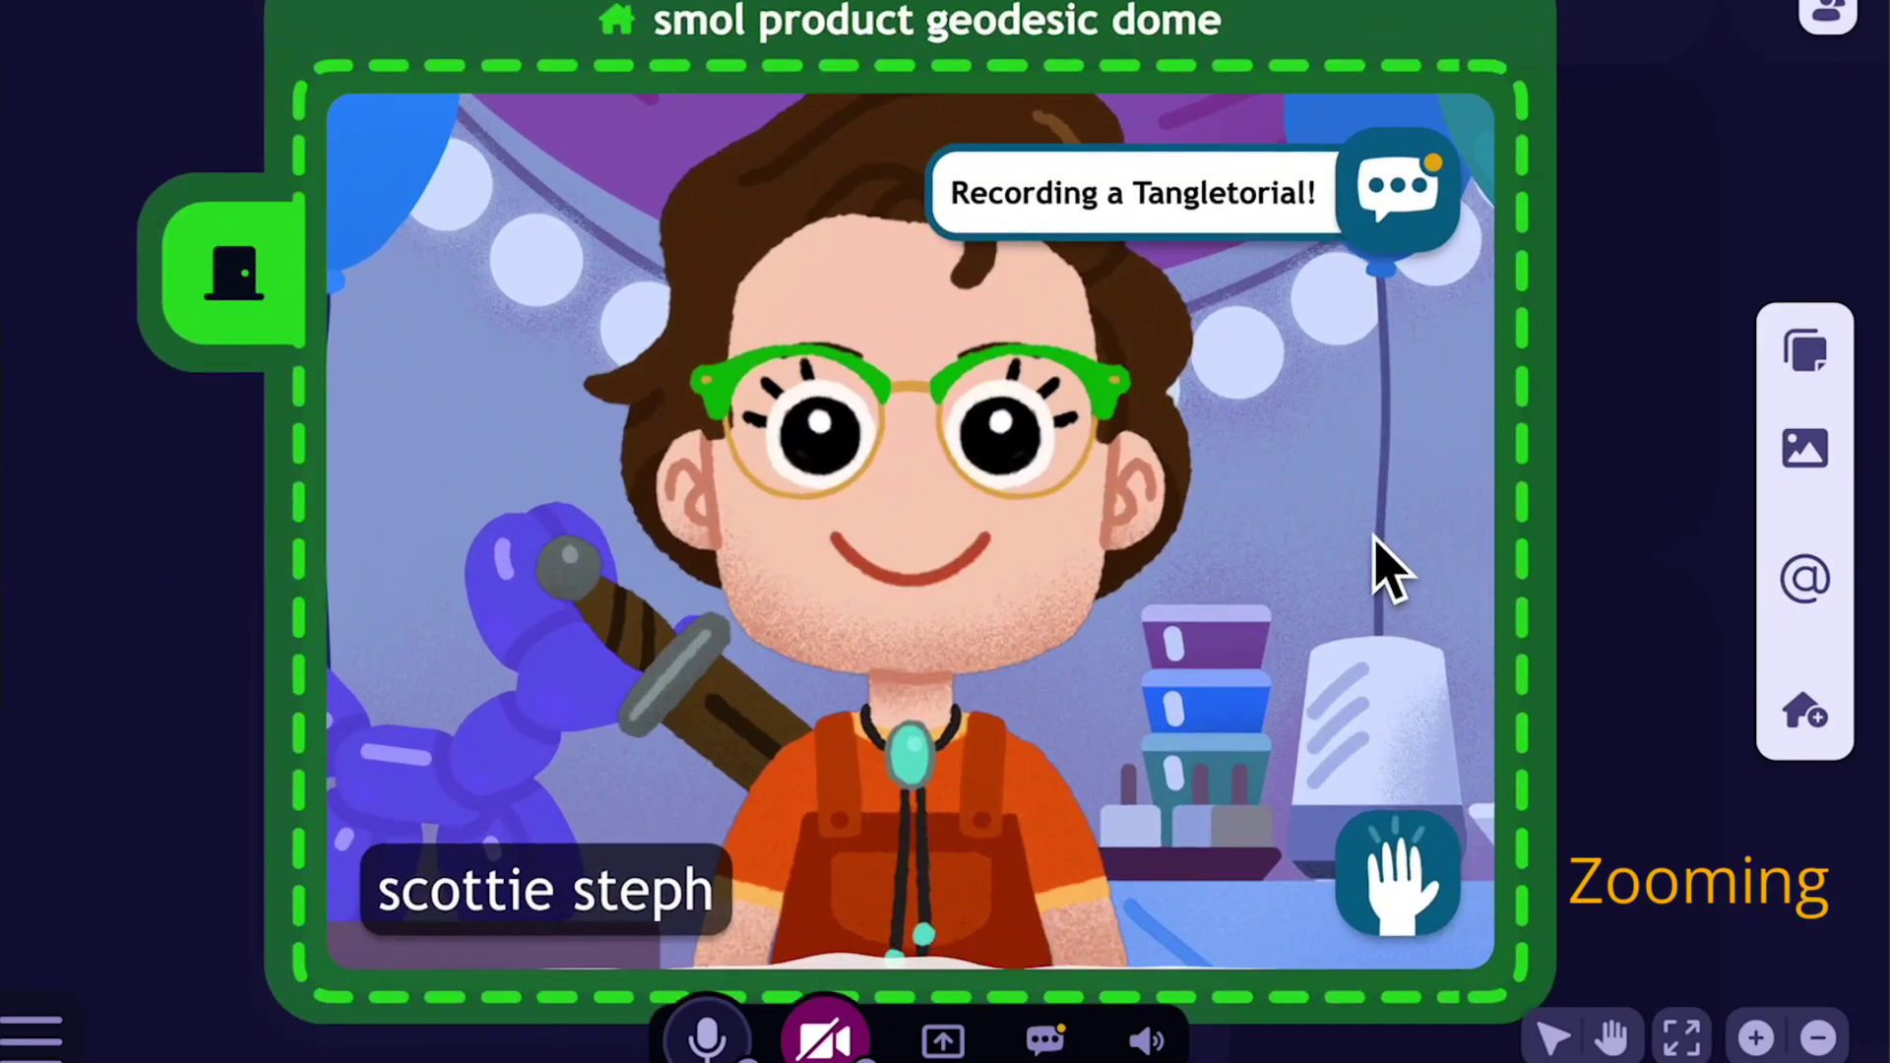
Zoom the map in one level, out four levels to show the neighbouring rooms, and back in three levels.
left_click(1756, 1036)
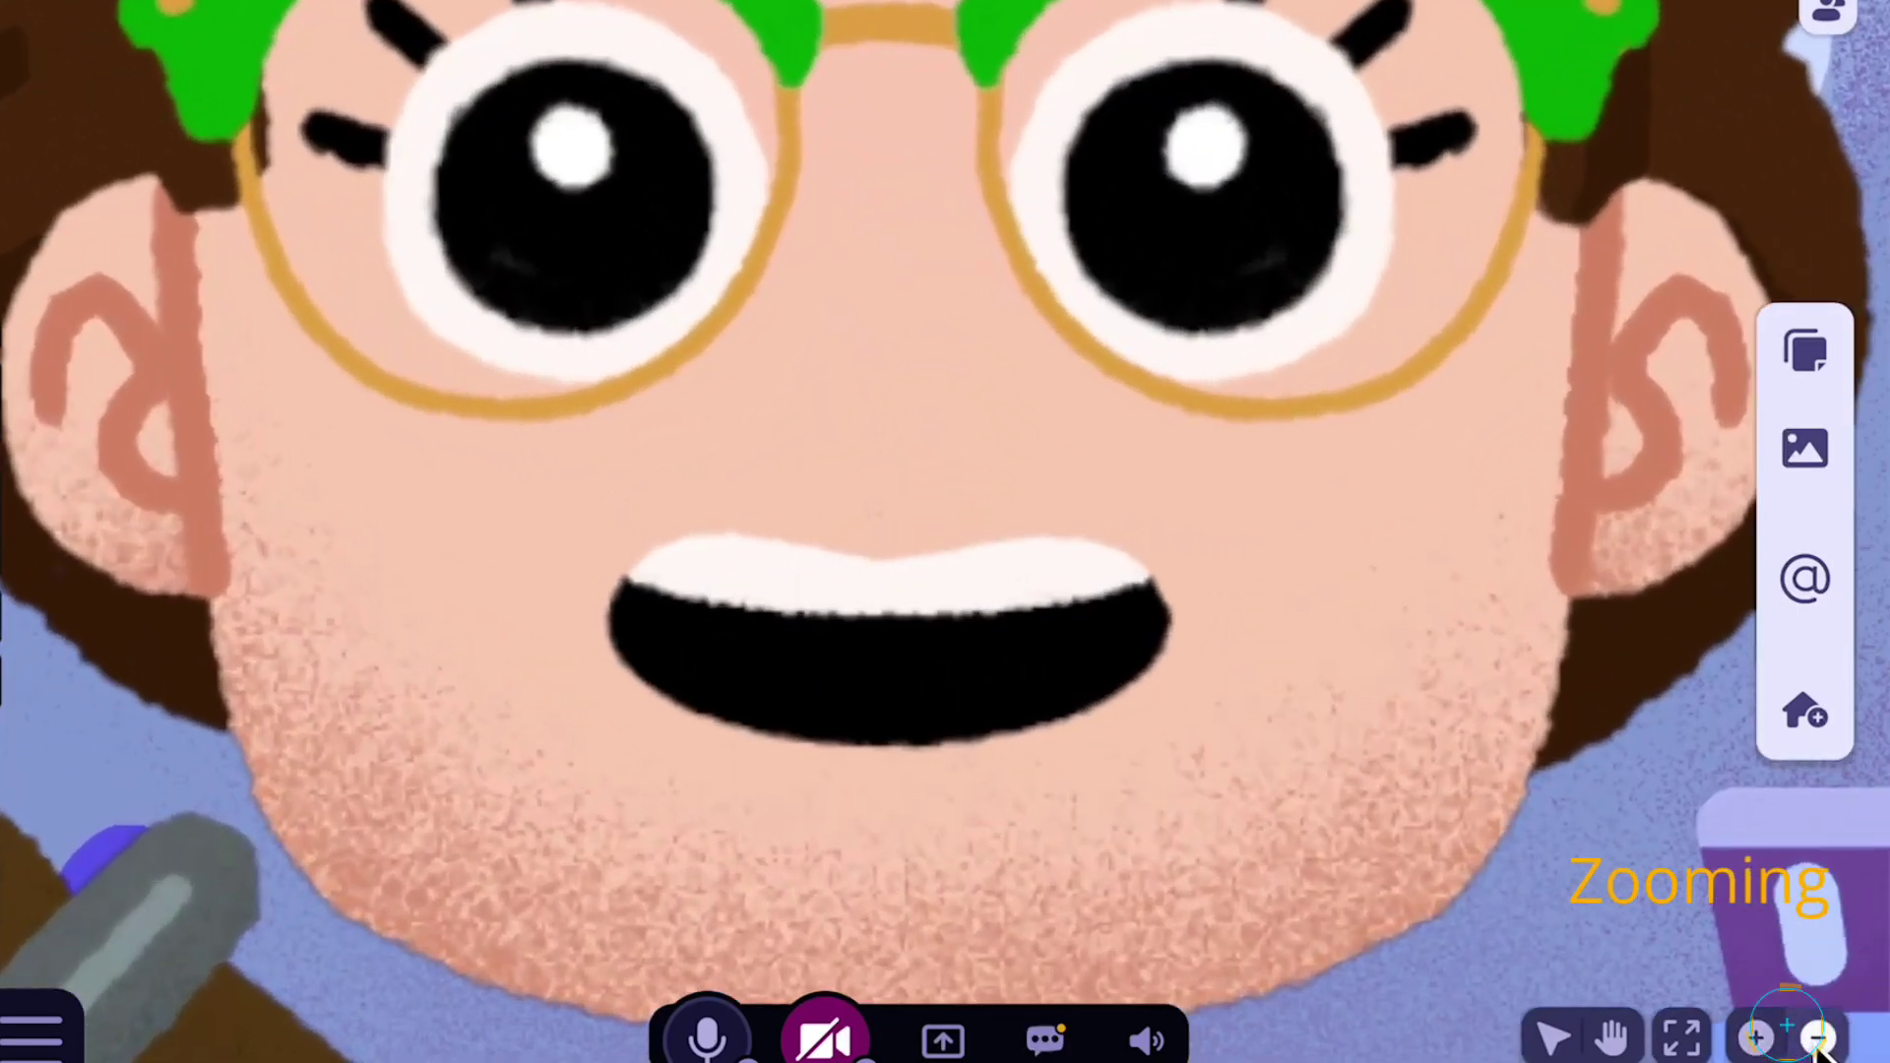
left_click(1819, 1037)
left_click(1819, 1036)
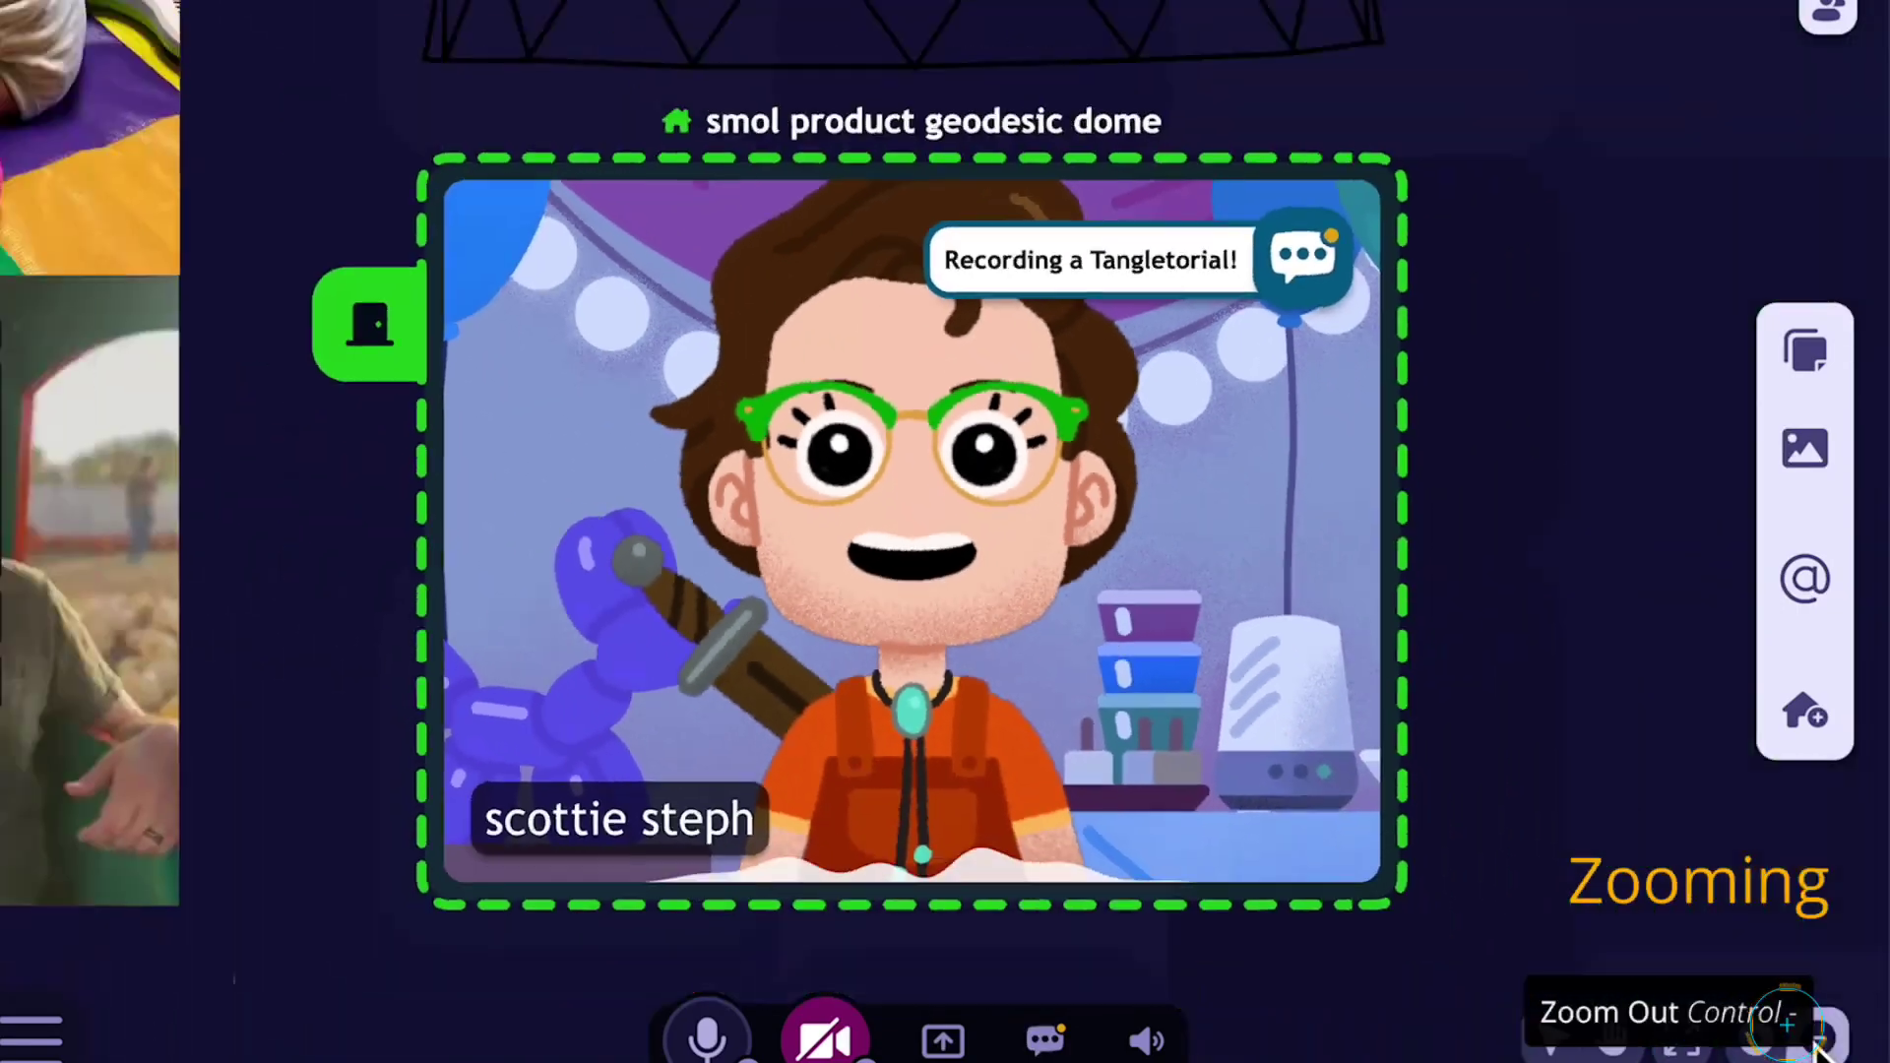
left_click(1819, 1037)
left_click(1819, 1036)
left_click(1755, 1037)
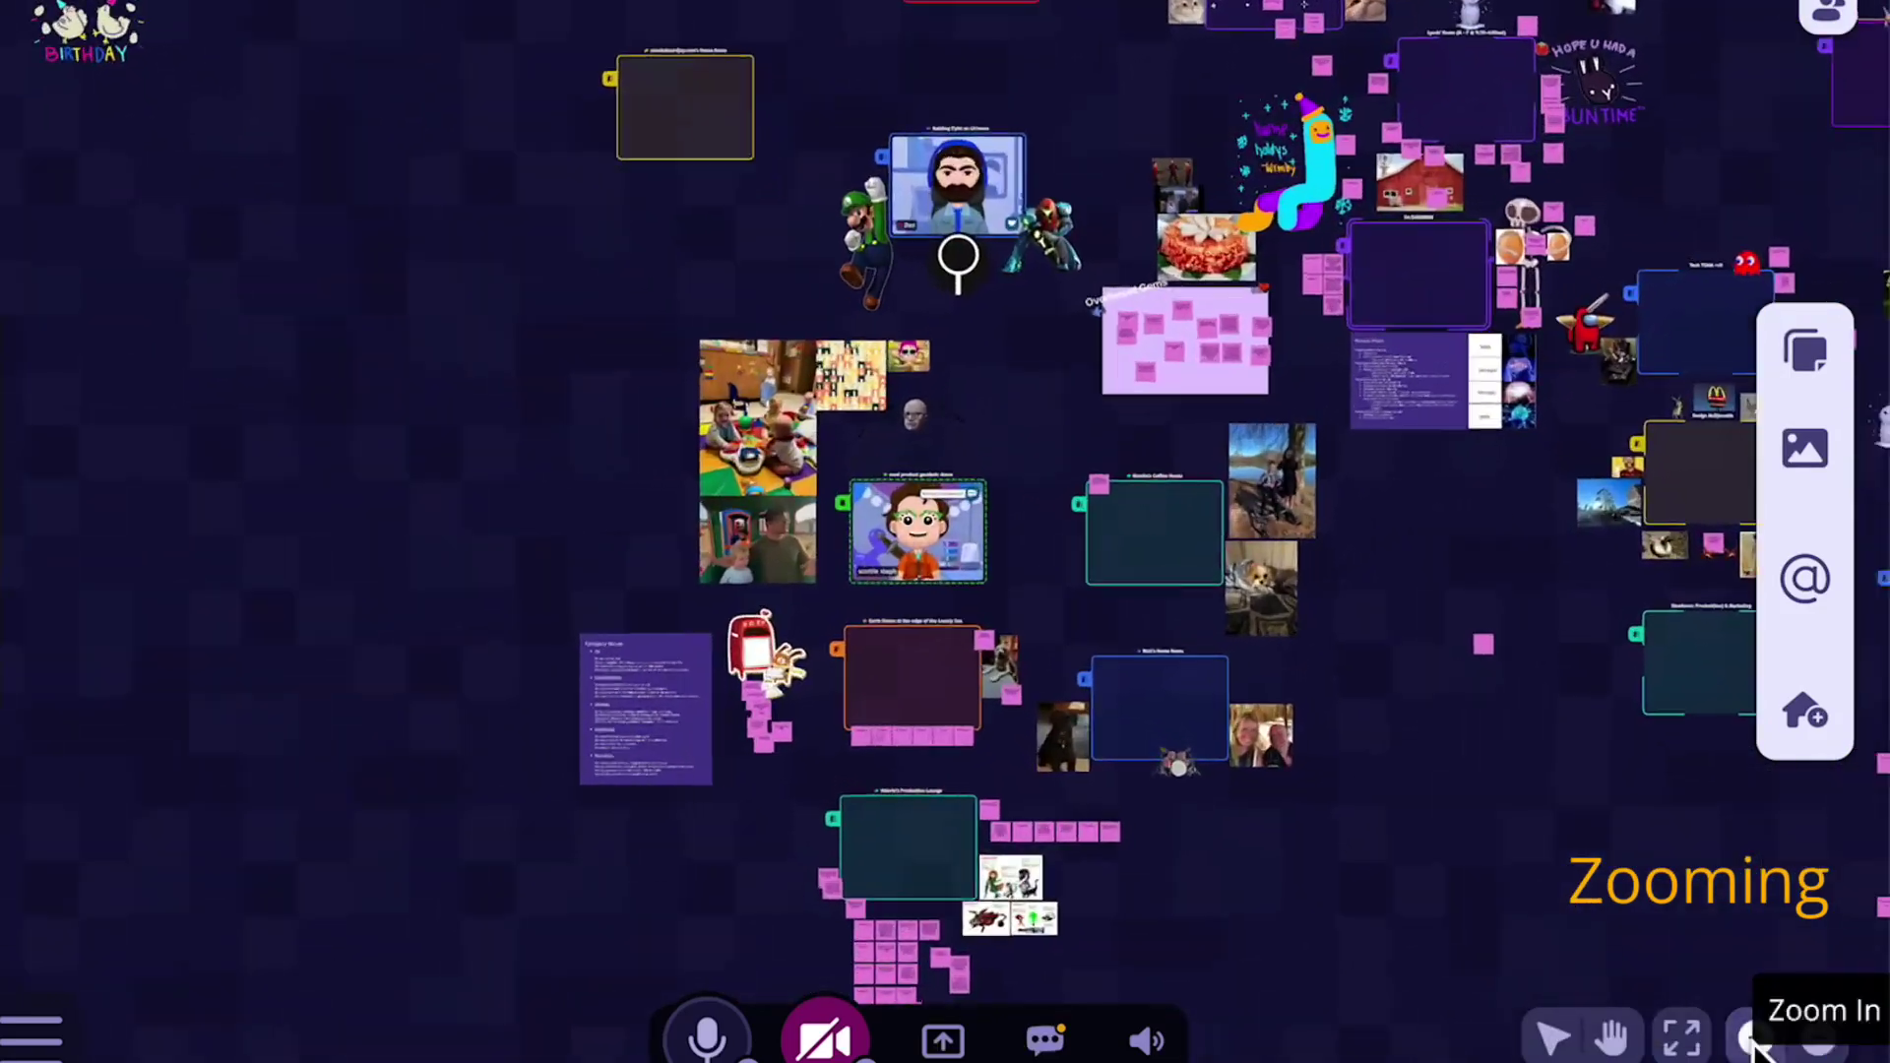
left_click(1755, 1037)
left_click(1755, 1037)
Zoom in on the empty floor beside the smol product geodesic dome room and zoom back out from the same area.
right_click(1320, 470)
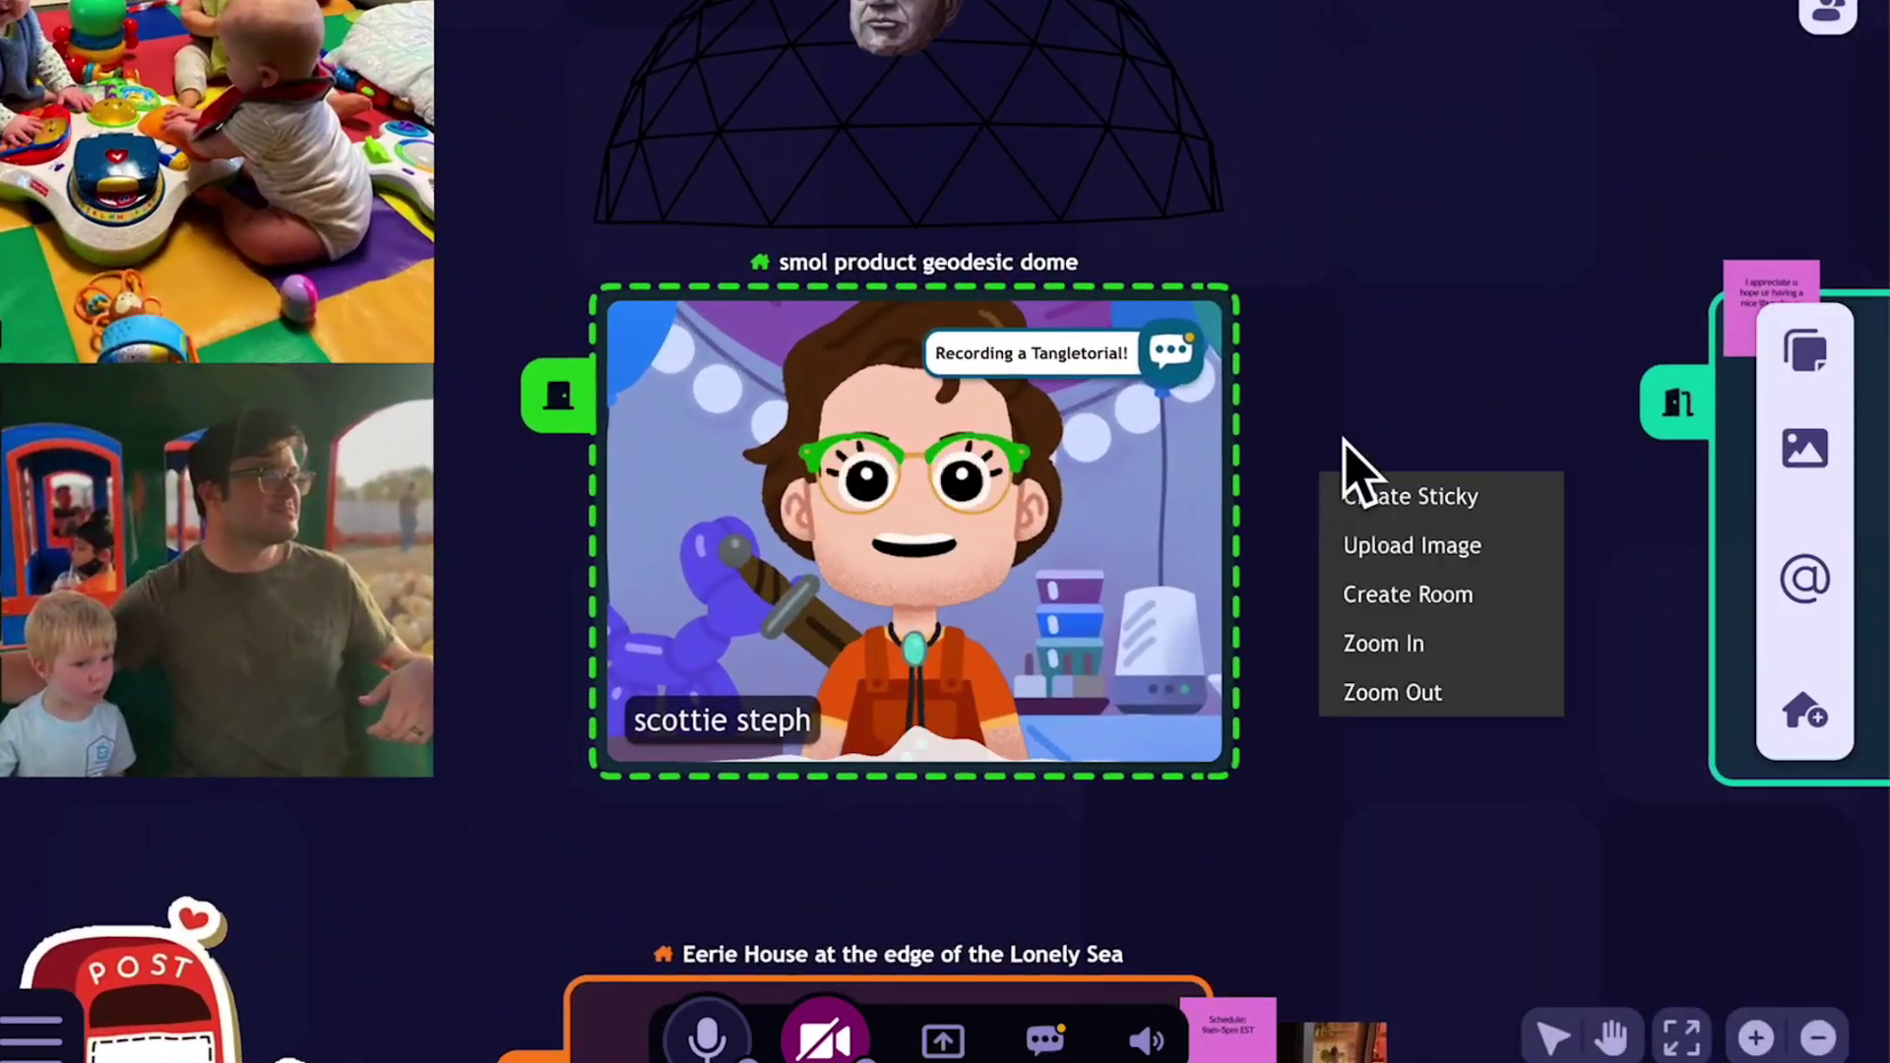
left_click(1425, 638)
right_click(1415, 627)
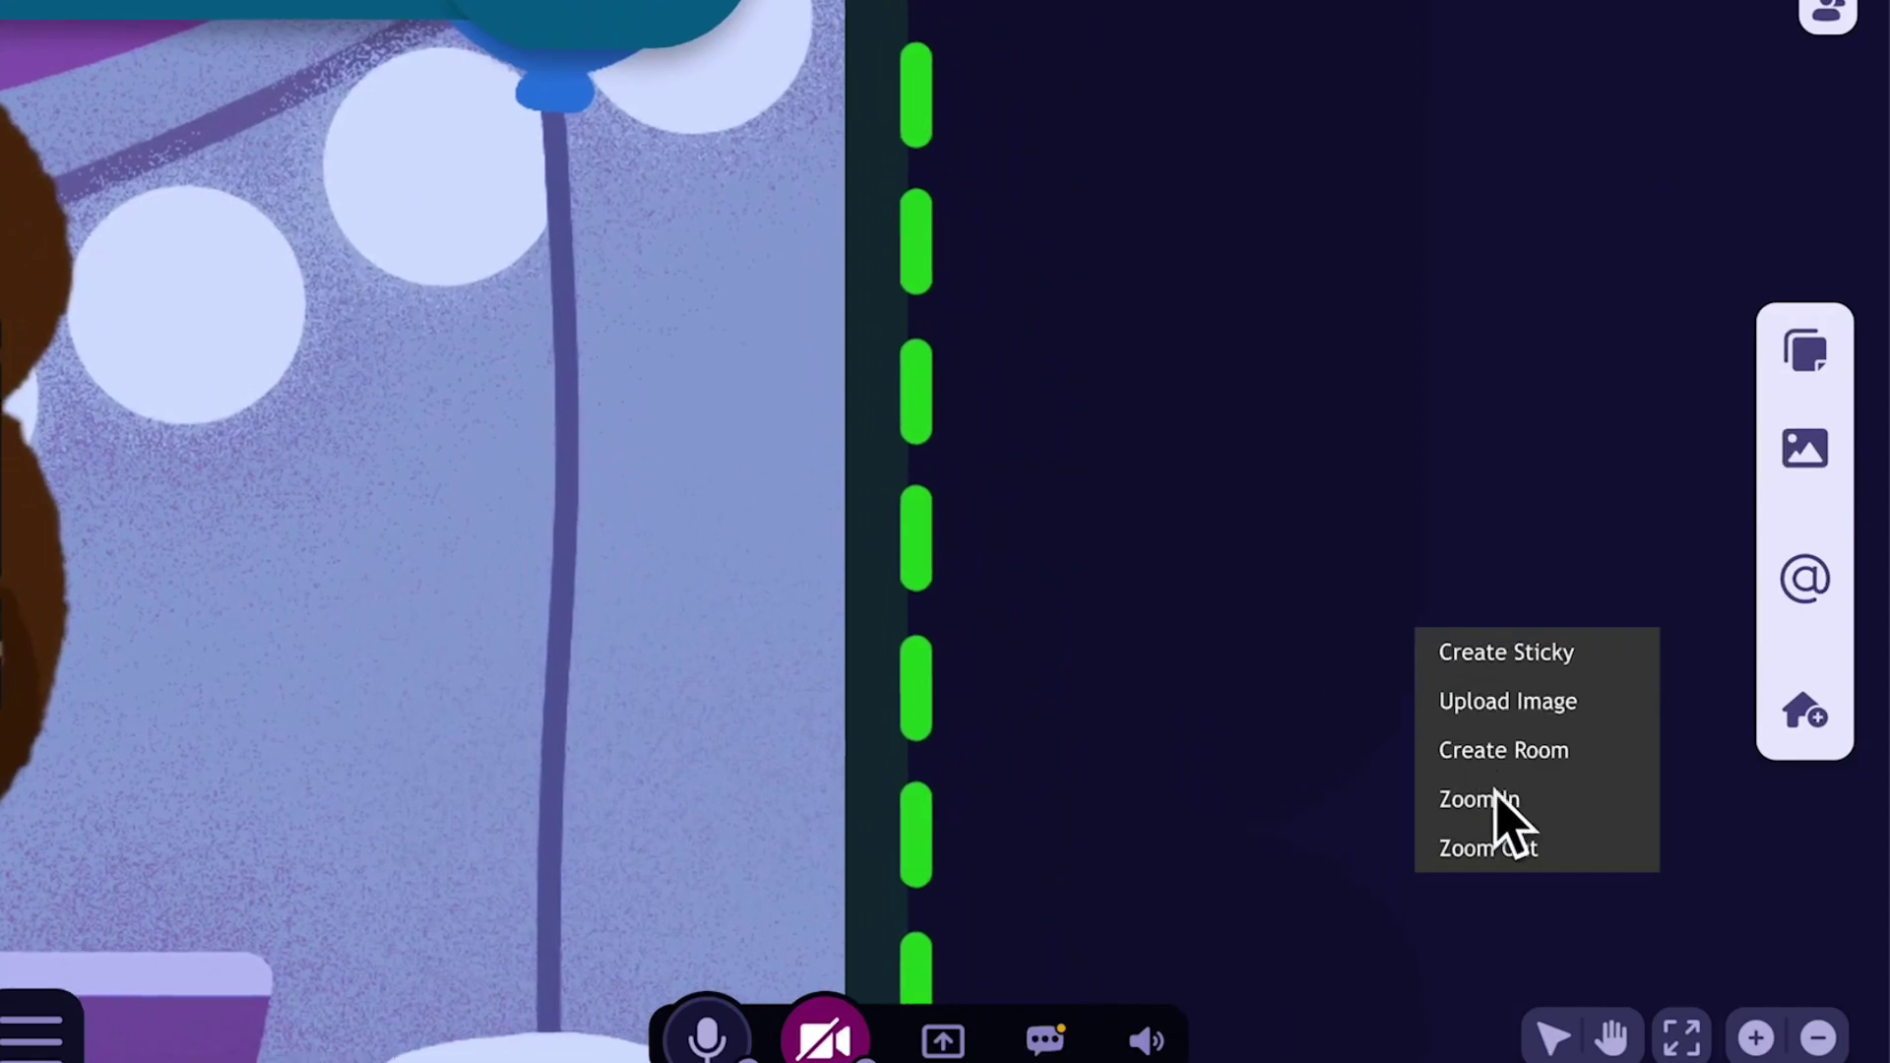
left_click(1507, 847)
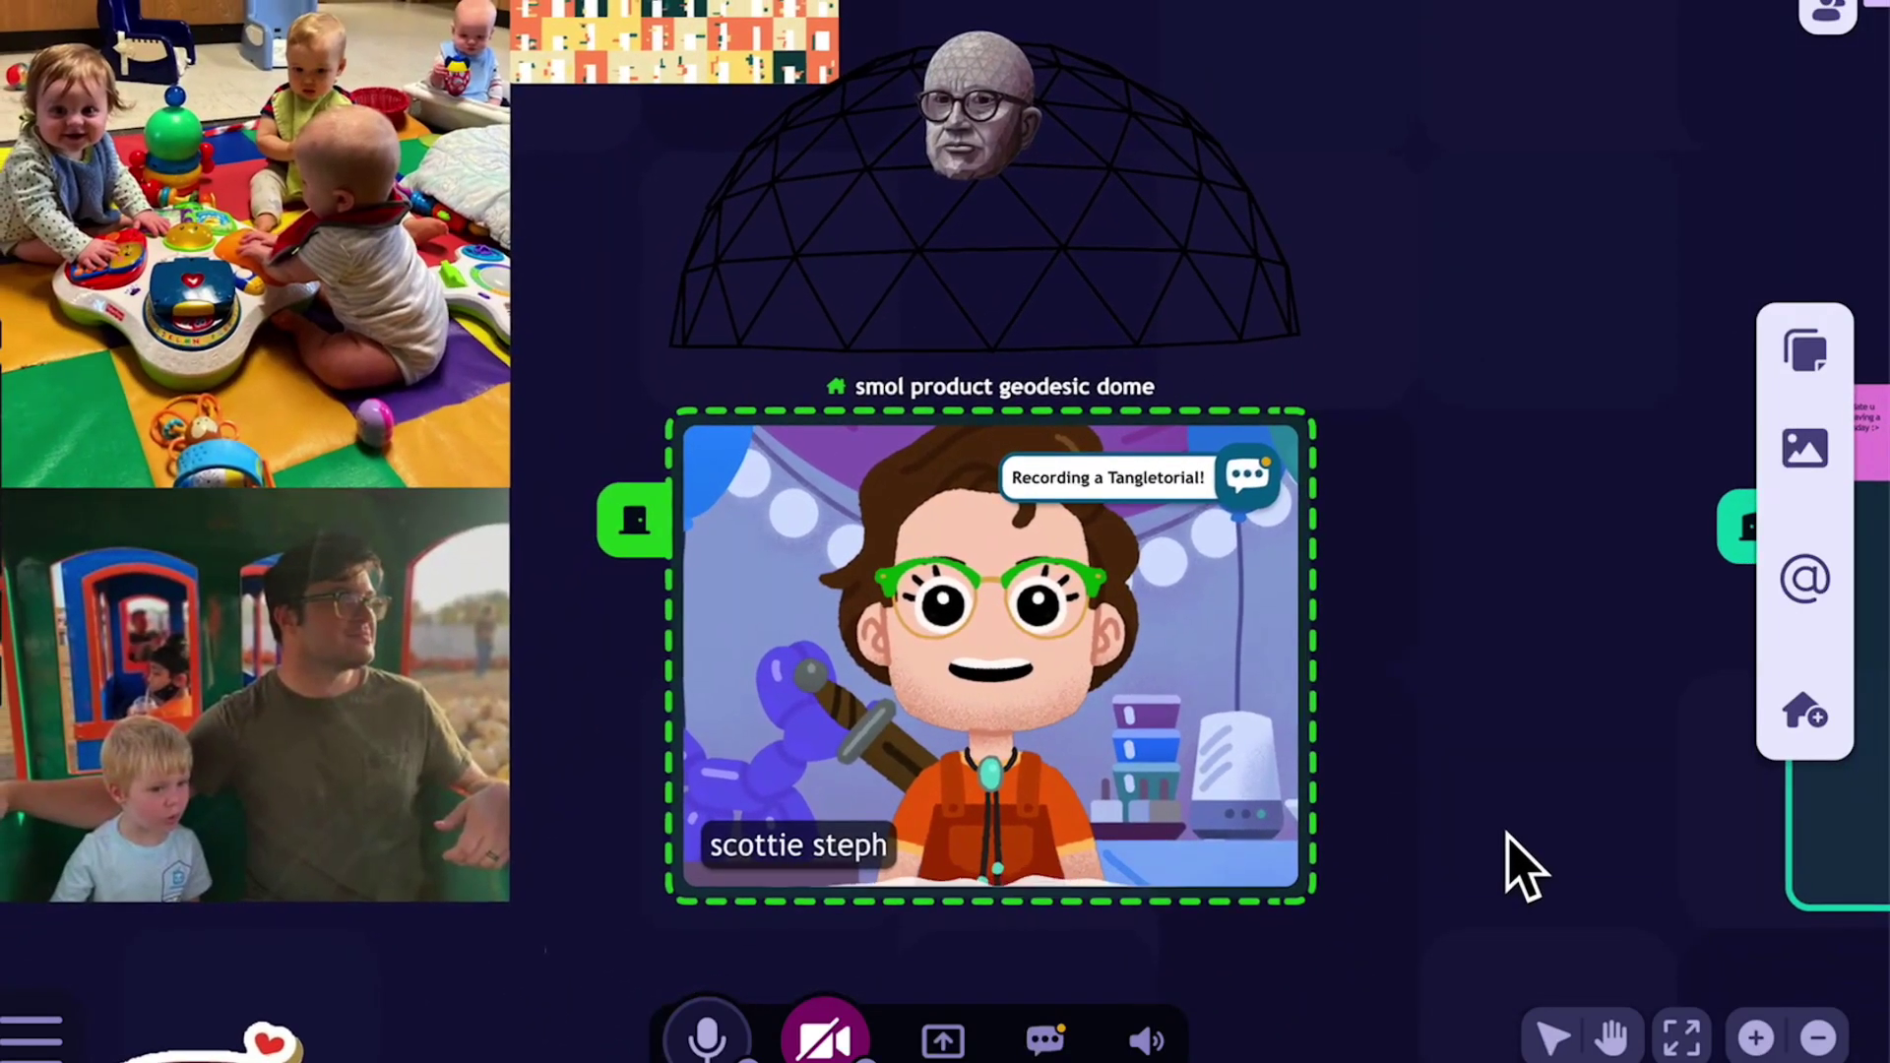
Zoom in one level and out three levels around the home room, and enlarge the room again.
key("plus")
key("minus")
key("minus")
key("minus")
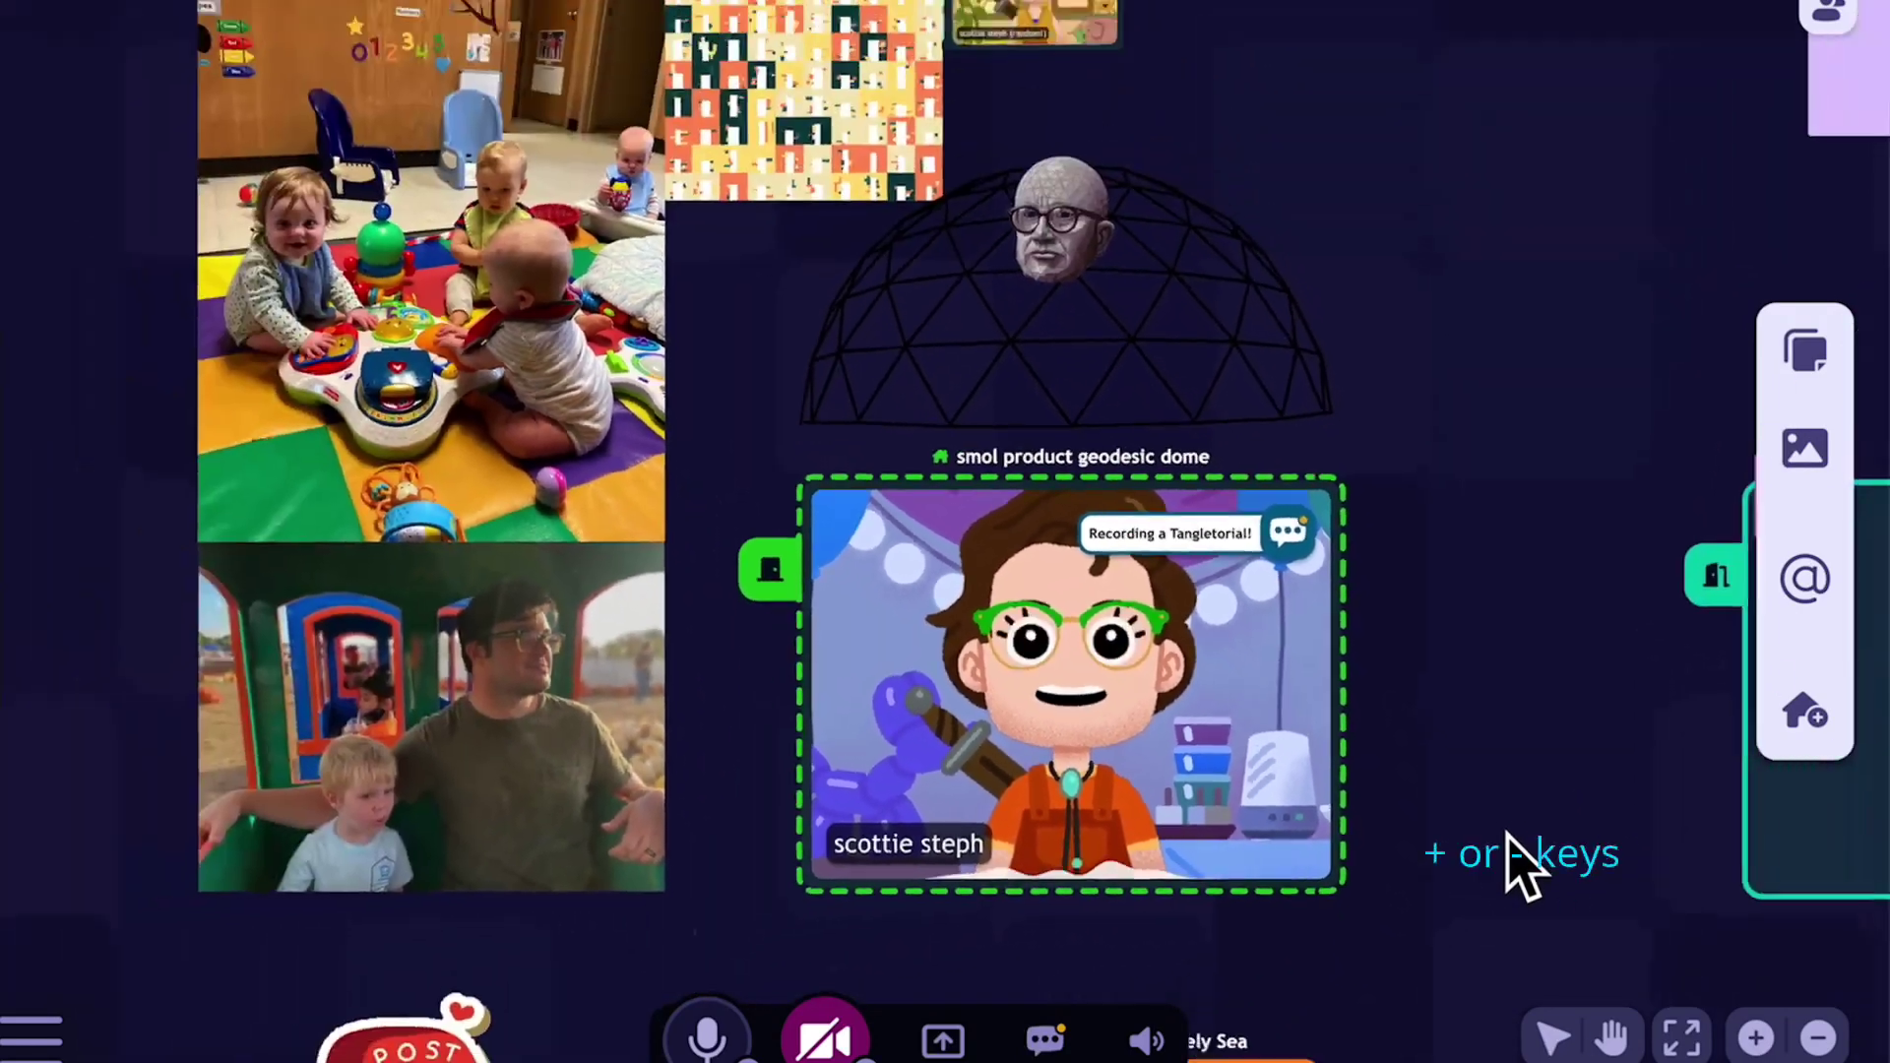
scroll(1521, 866, "up", 3)
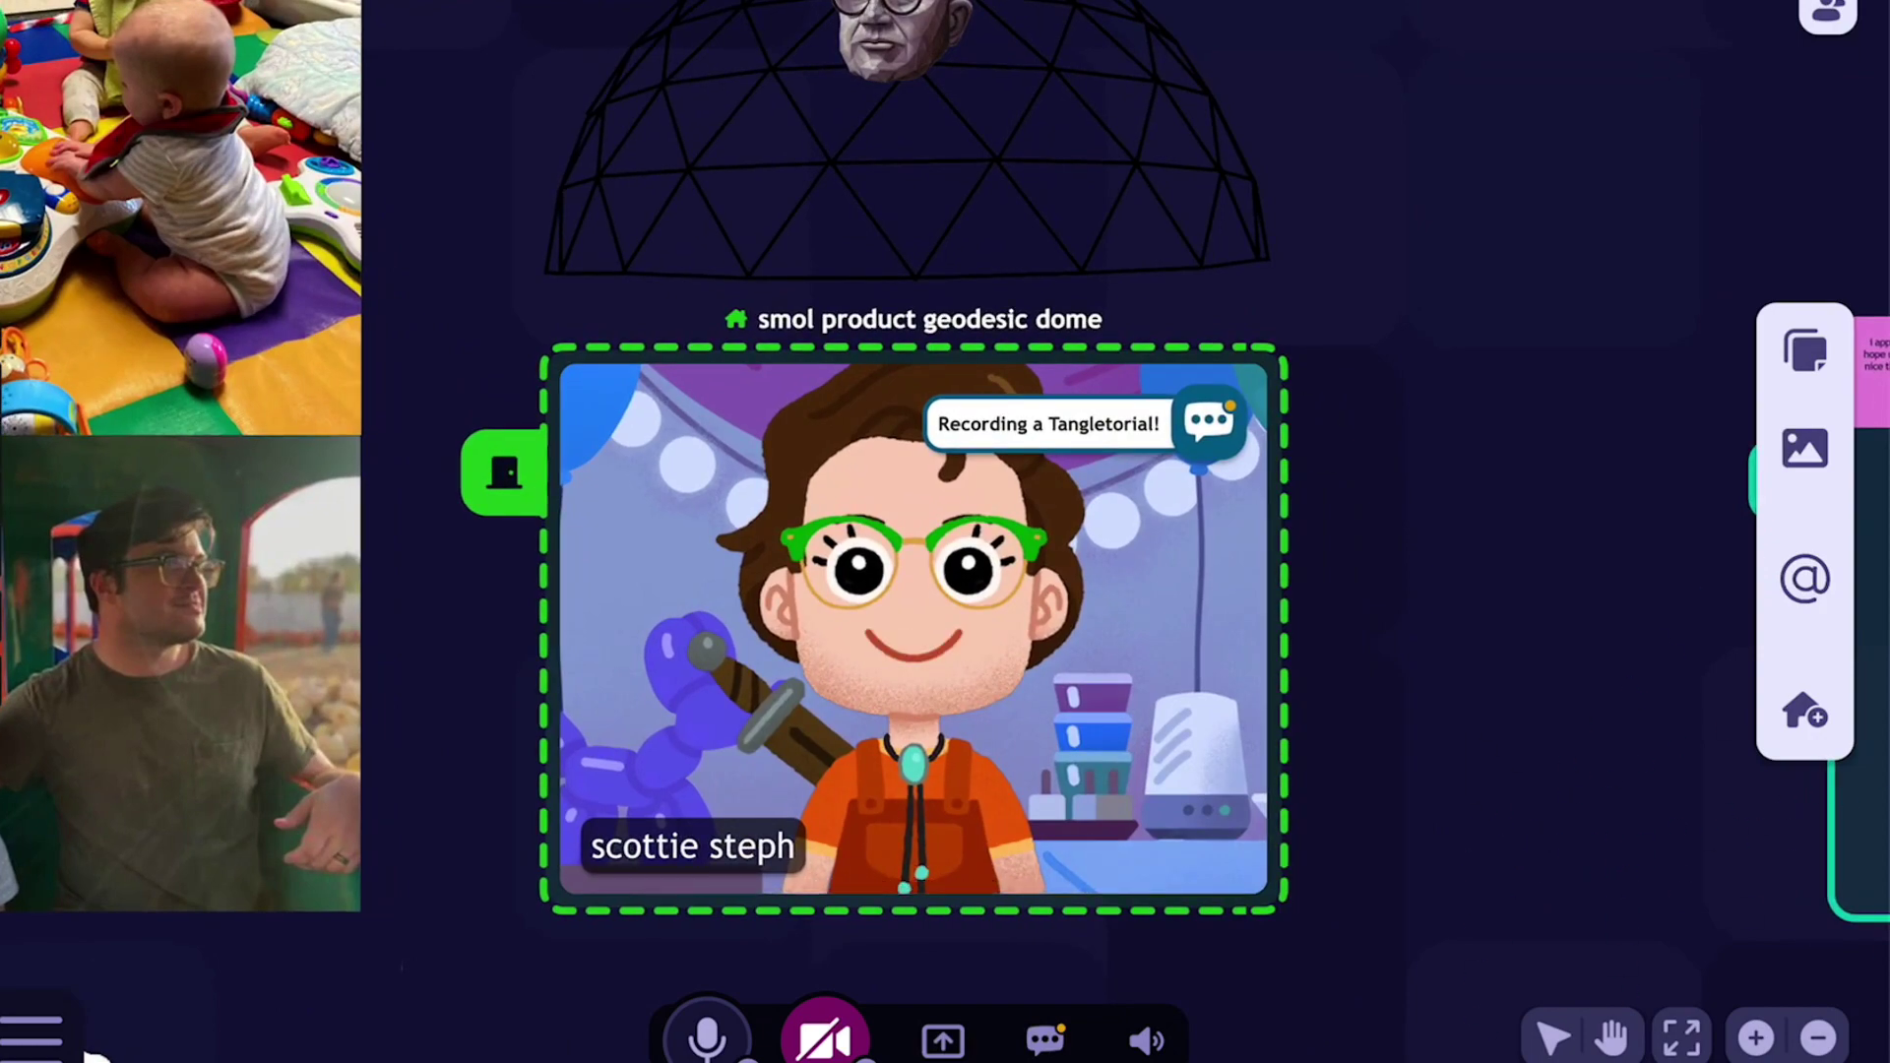
Pan the map away from the smol product geodesic dome room to the neighbouring home rooms and back across the floor.
left_click_drag(1533, 581, 814, 249)
left_click_drag(1407, 566, 55, 650)
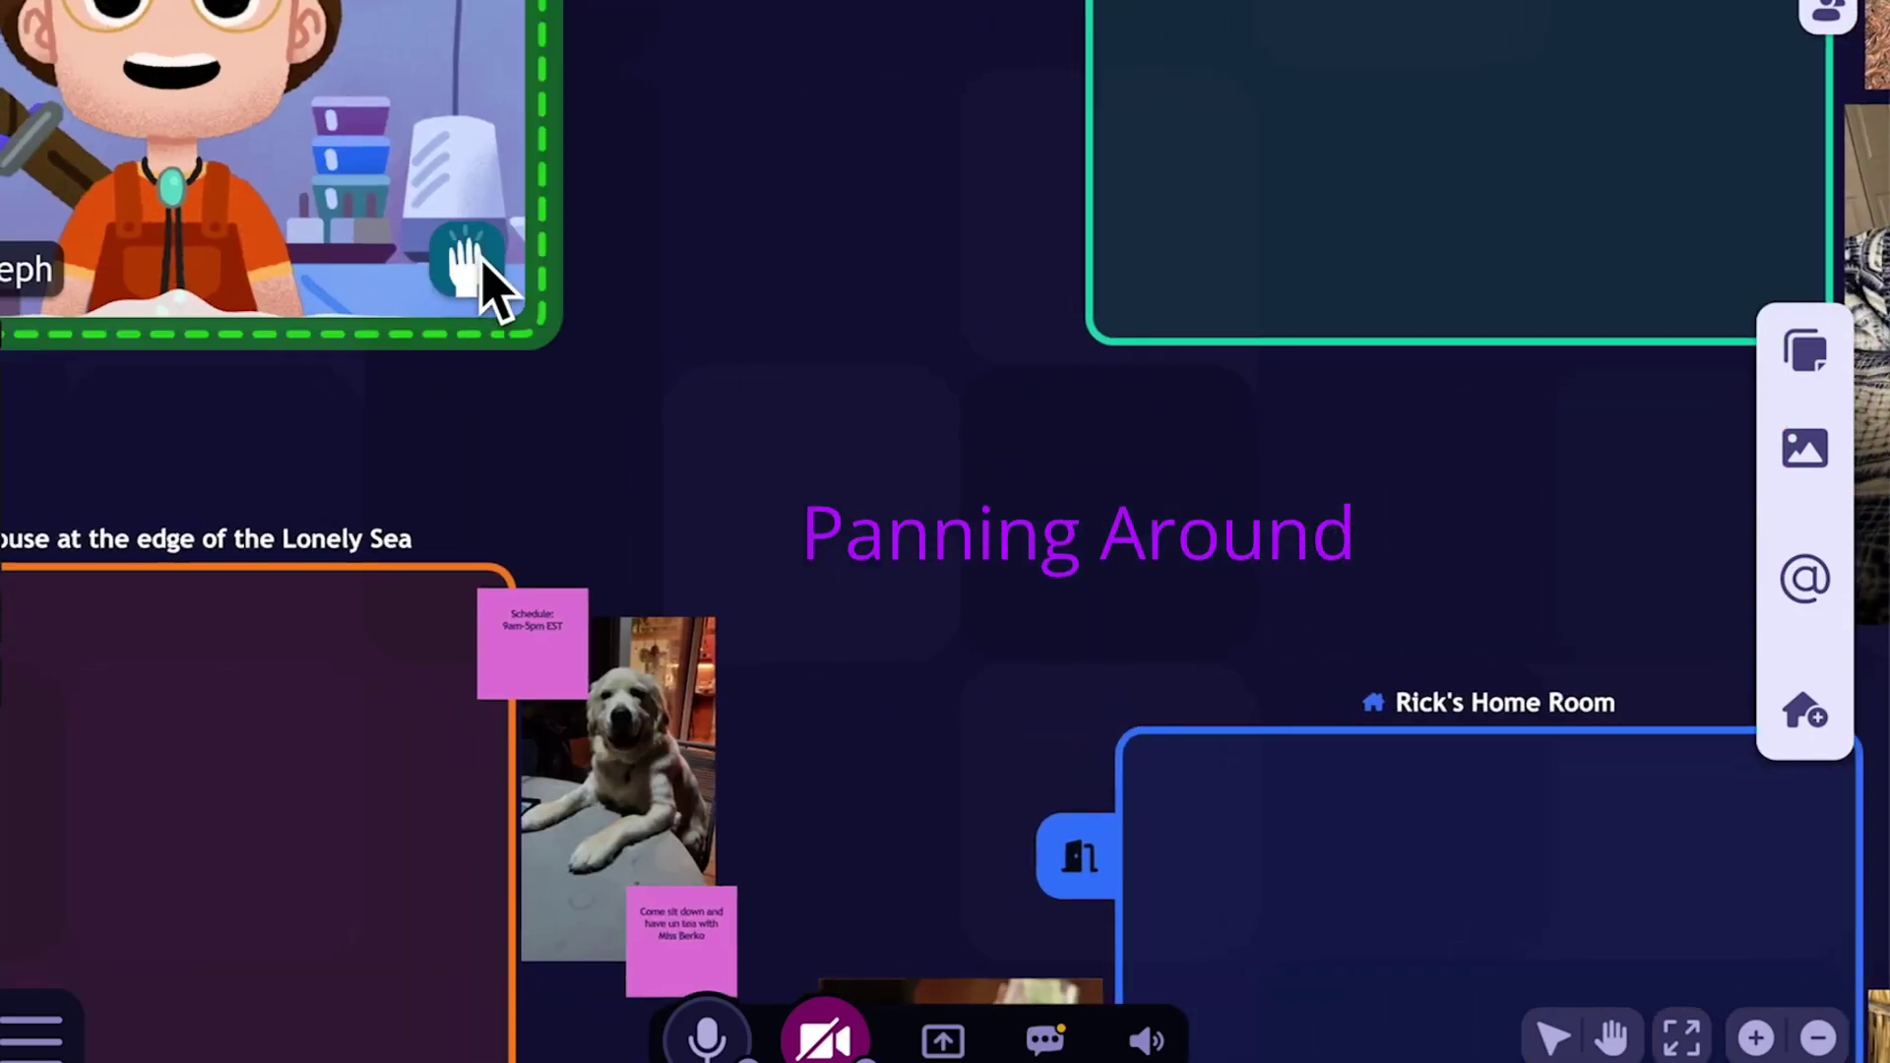
key("Right")
key("Down")
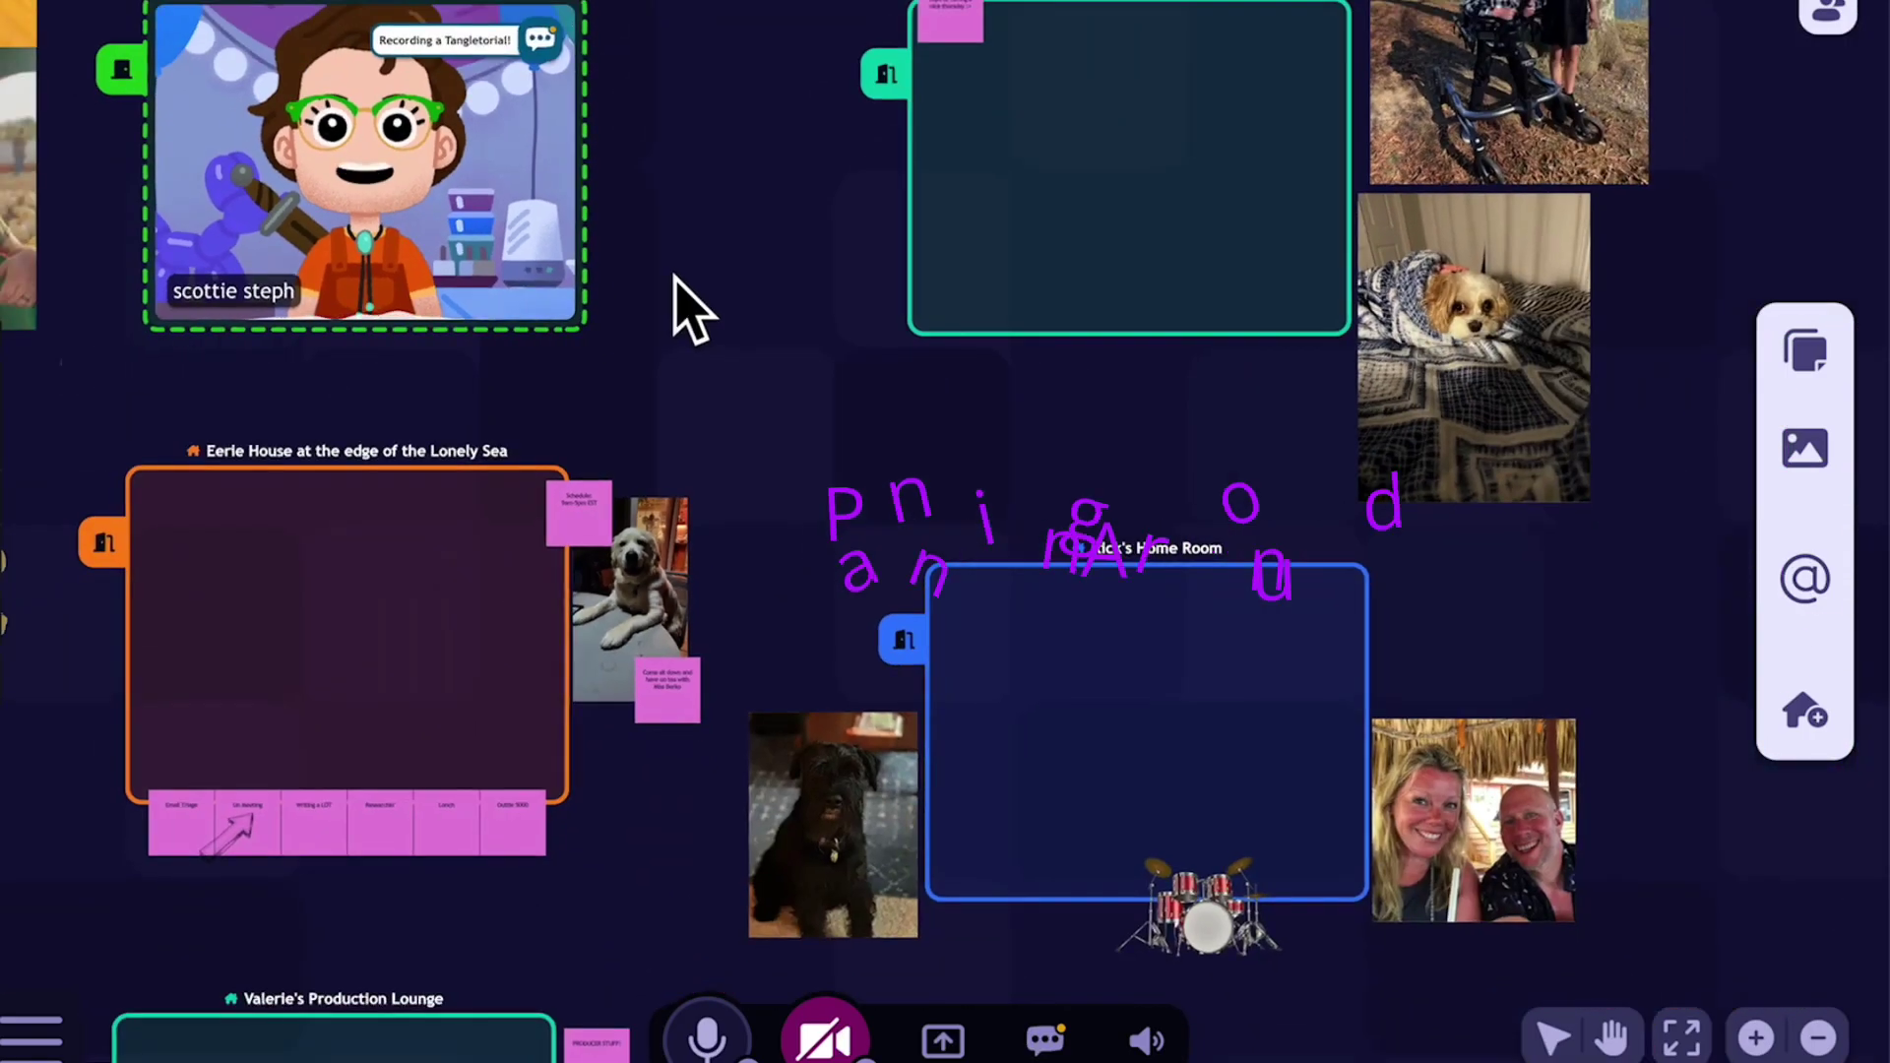
left_click_drag(692, 310, 981, 480)
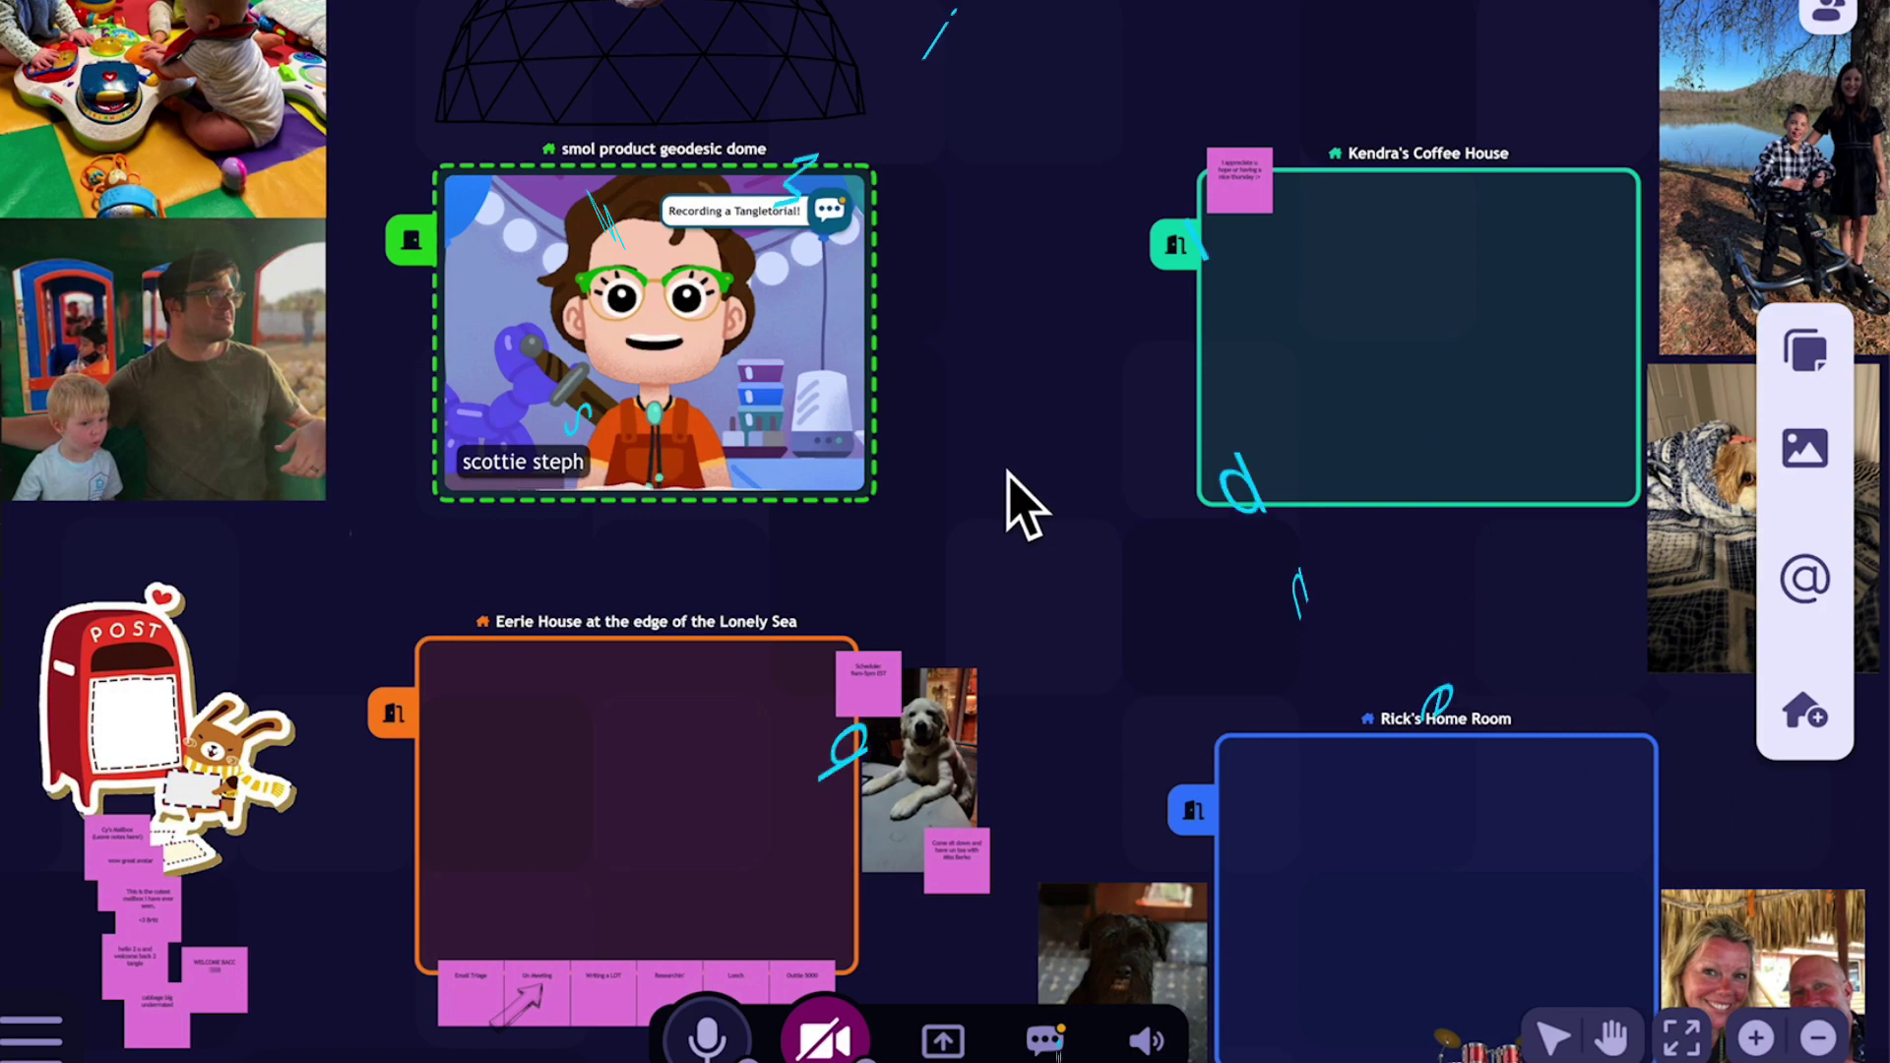
left_click_drag(1182, 600, 148, 591)
left_click_drag(1447, 433, 237, 787)
left_click_drag(1585, 669, 521, 751)
Use temporary Move mode to pan past the neighbouring rooms and the Product Pillars board, and refocus on the home room.
key("space")
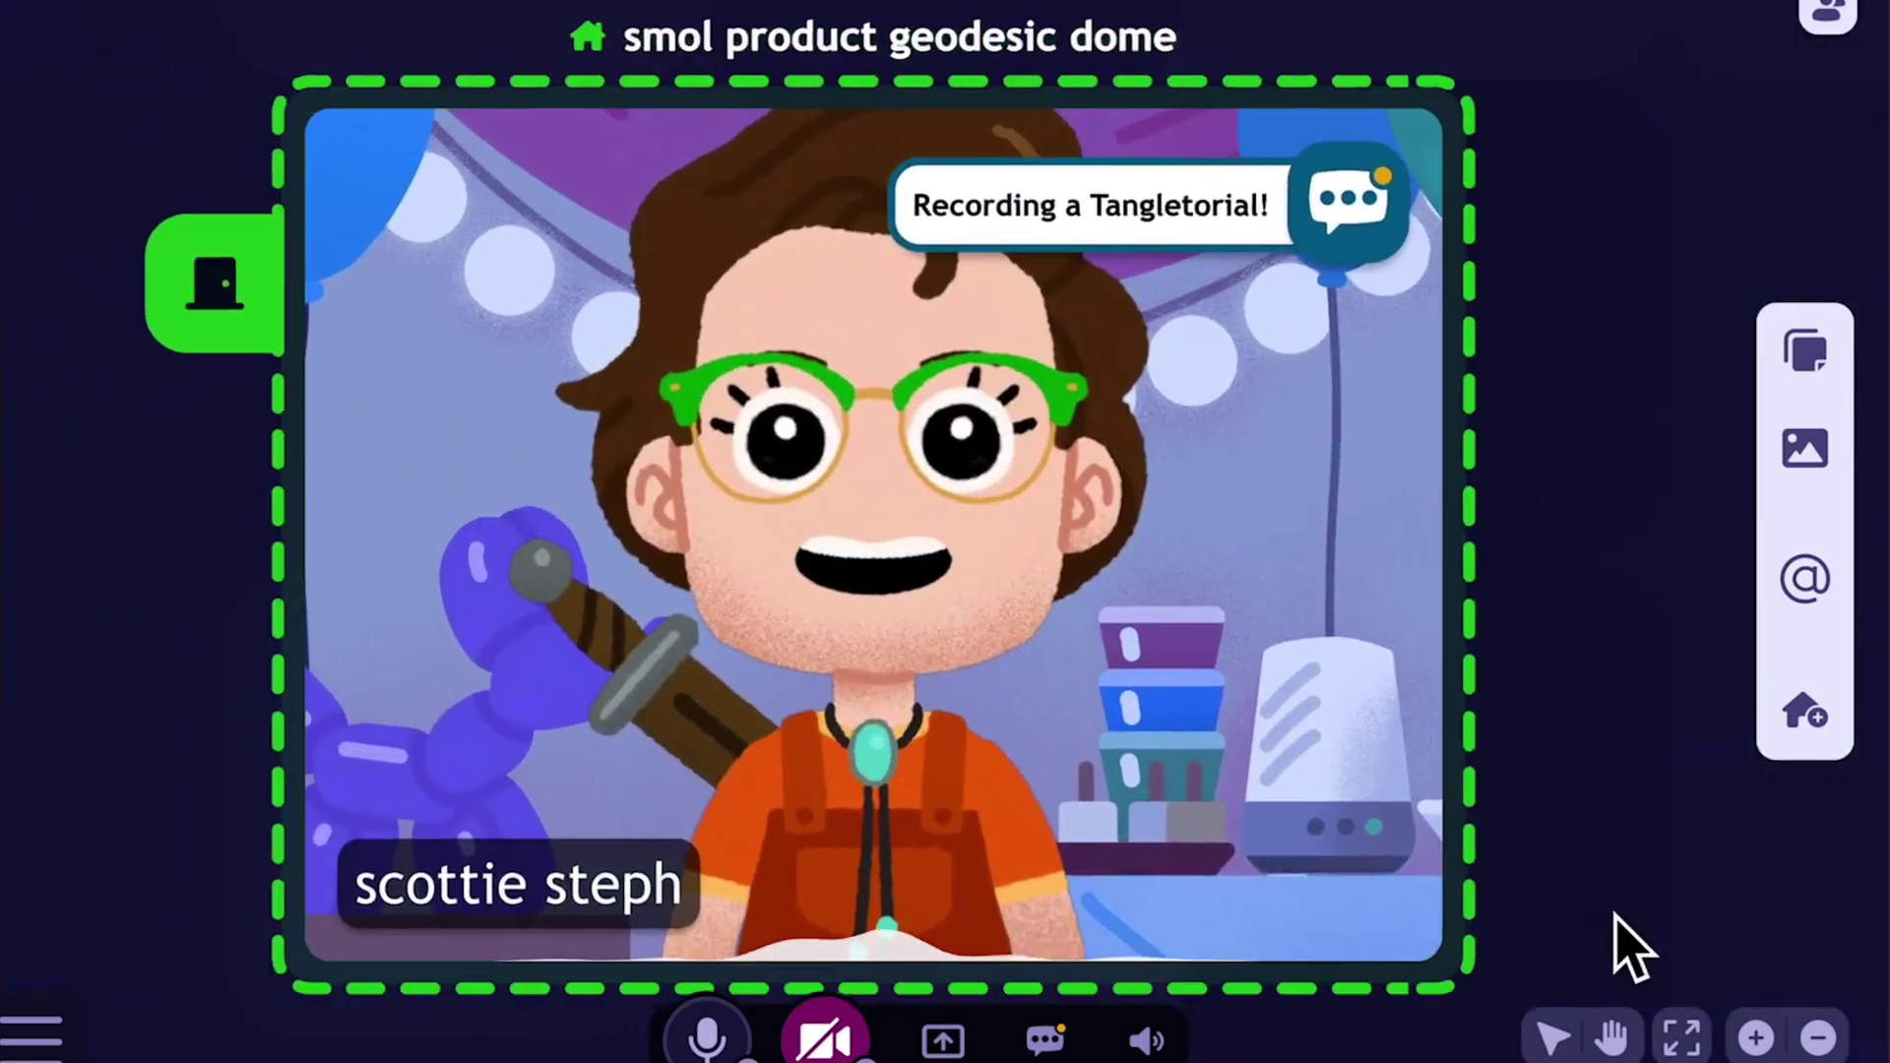
scroll(1654, 915, "down", 5)
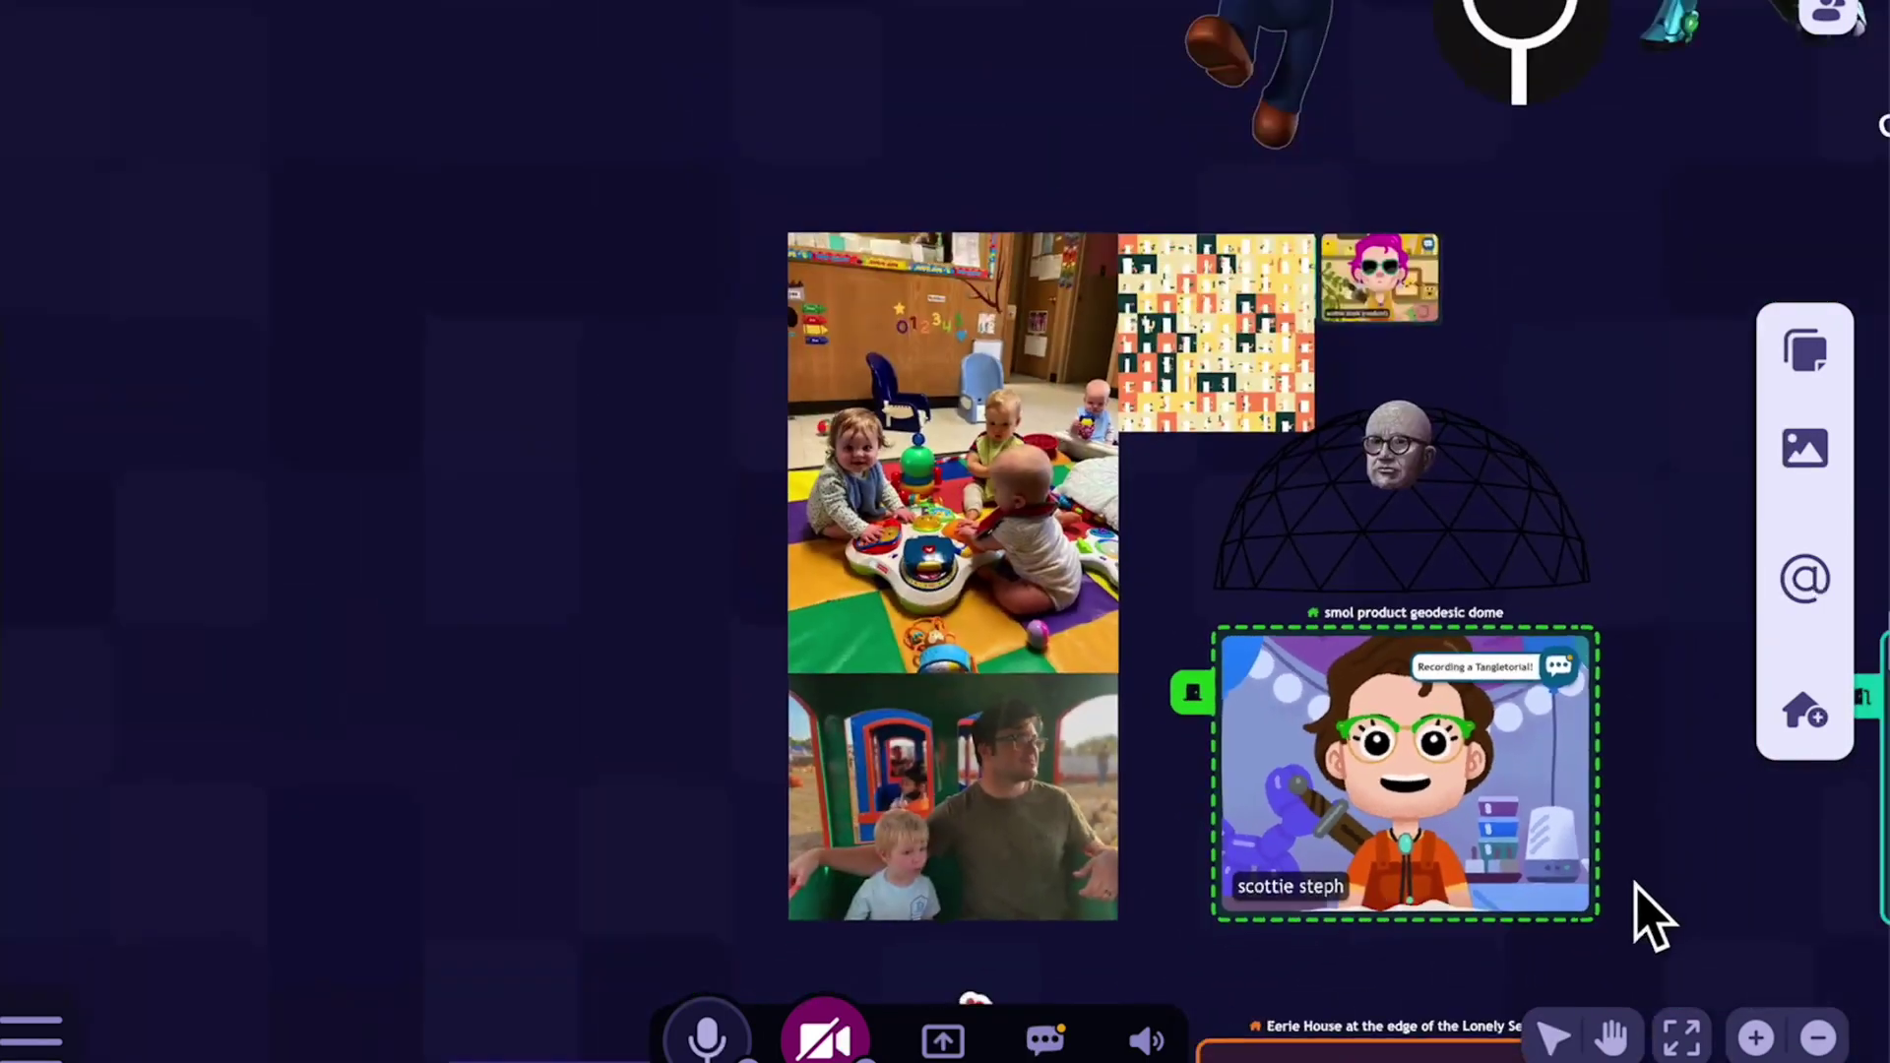
left_click_drag(1647, 920, 739, 727)
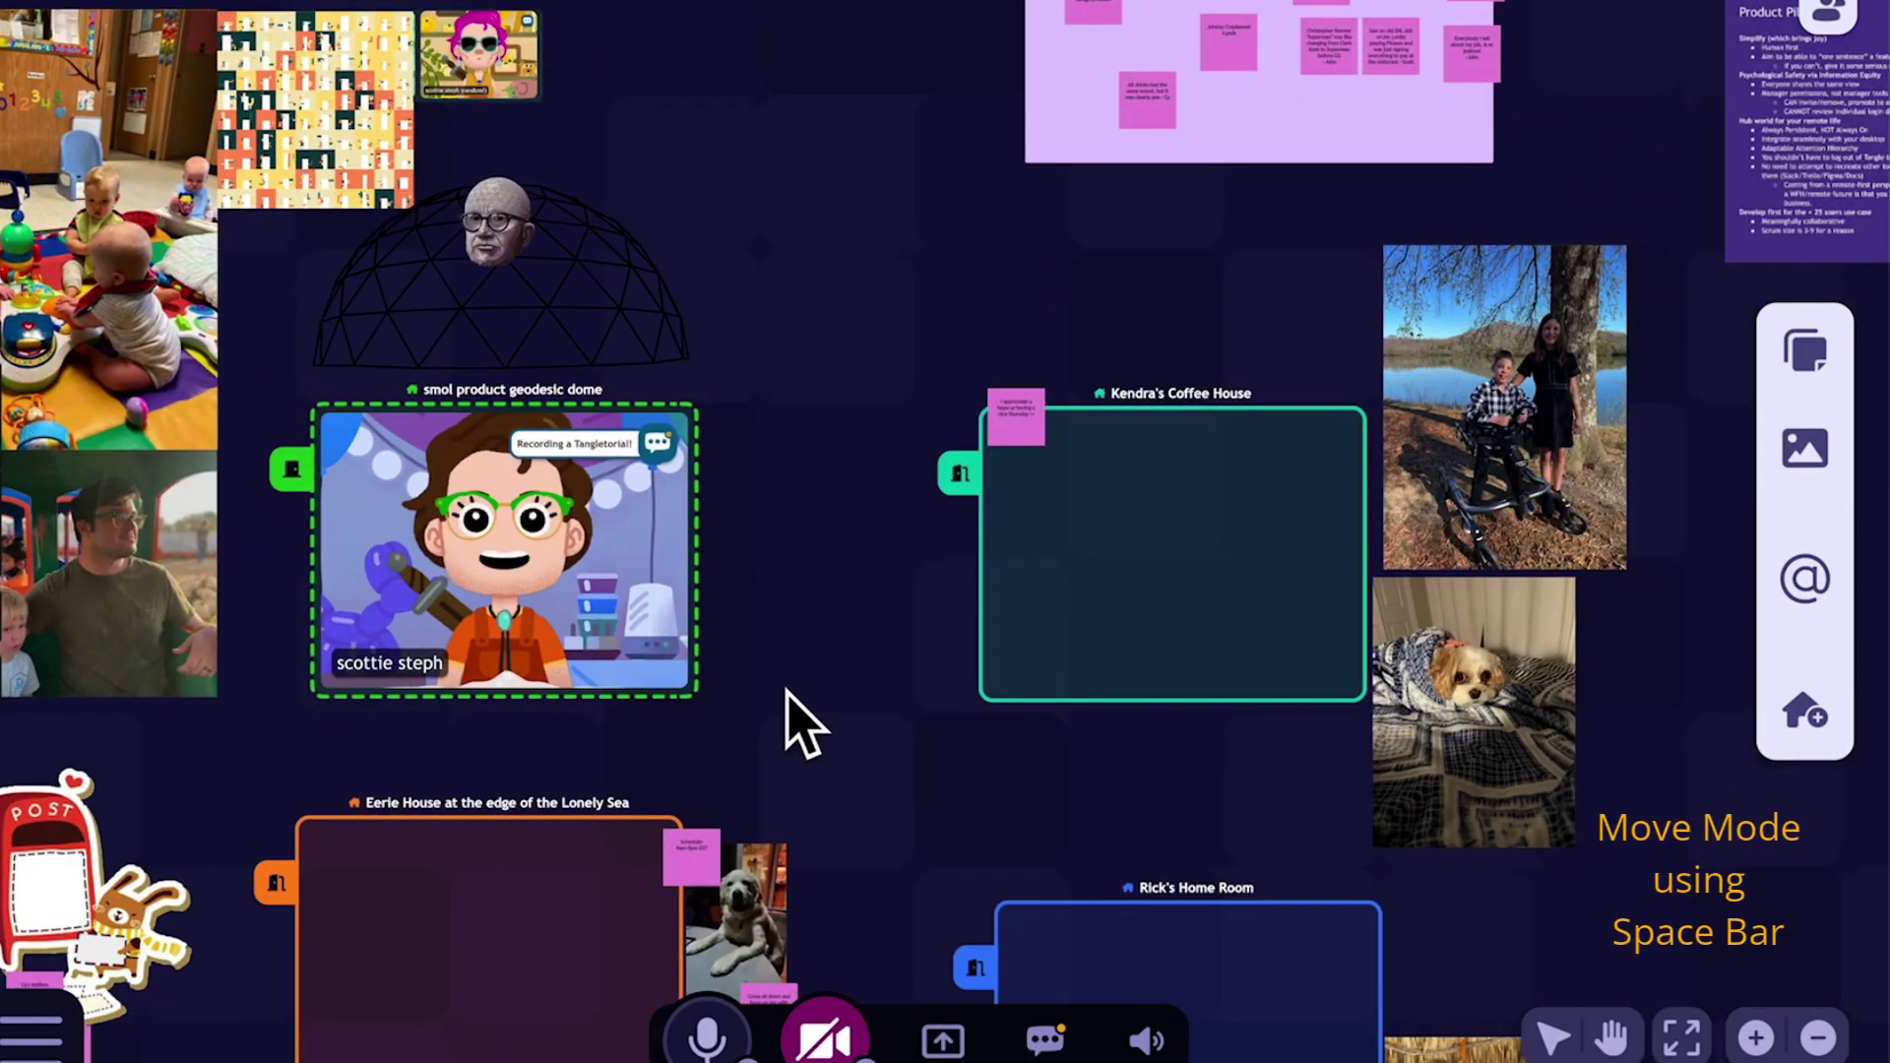
left_click_drag(919, 725, 719, 660)
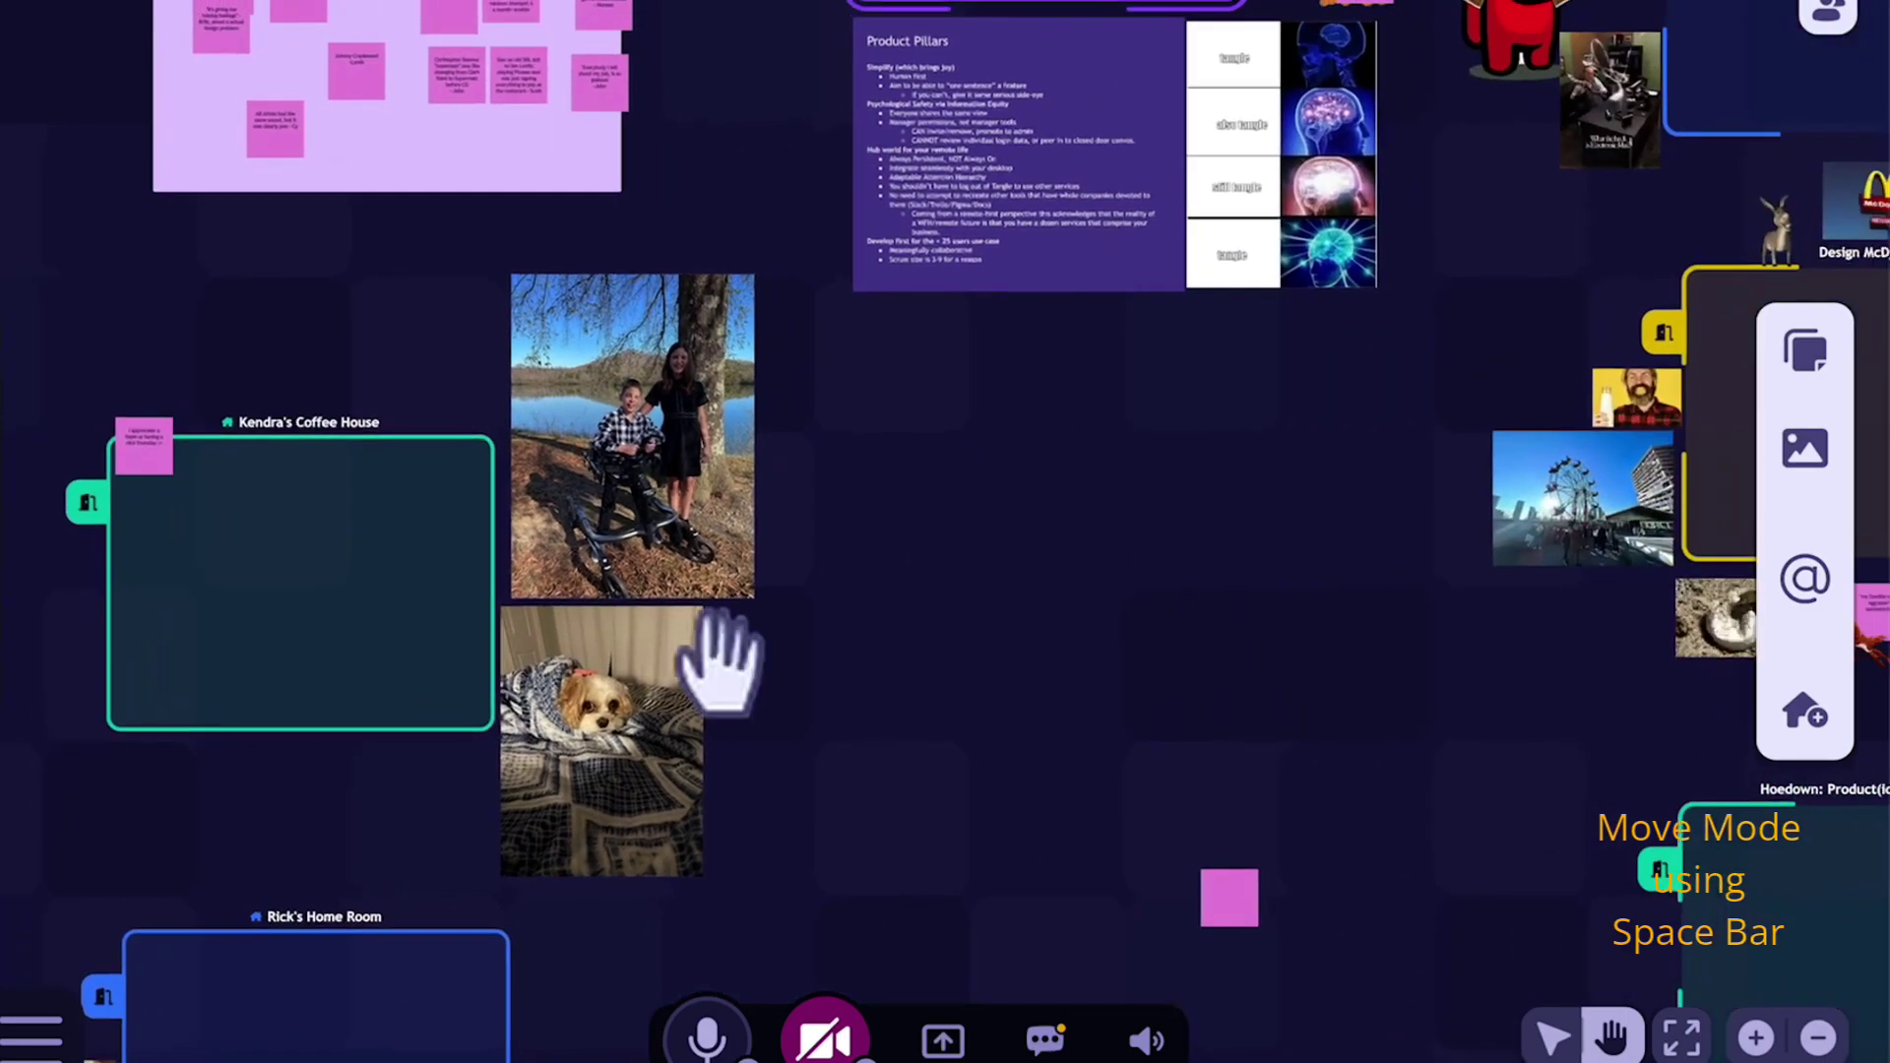
left_click_drag(1202, 604, 160, 709)
left_click_drag(1540, 662, 1641, 641)
left_click_drag(490, 785, 1882, 663)
left_click_drag(781, 767, 1548, 770)
double_click(611, 591)
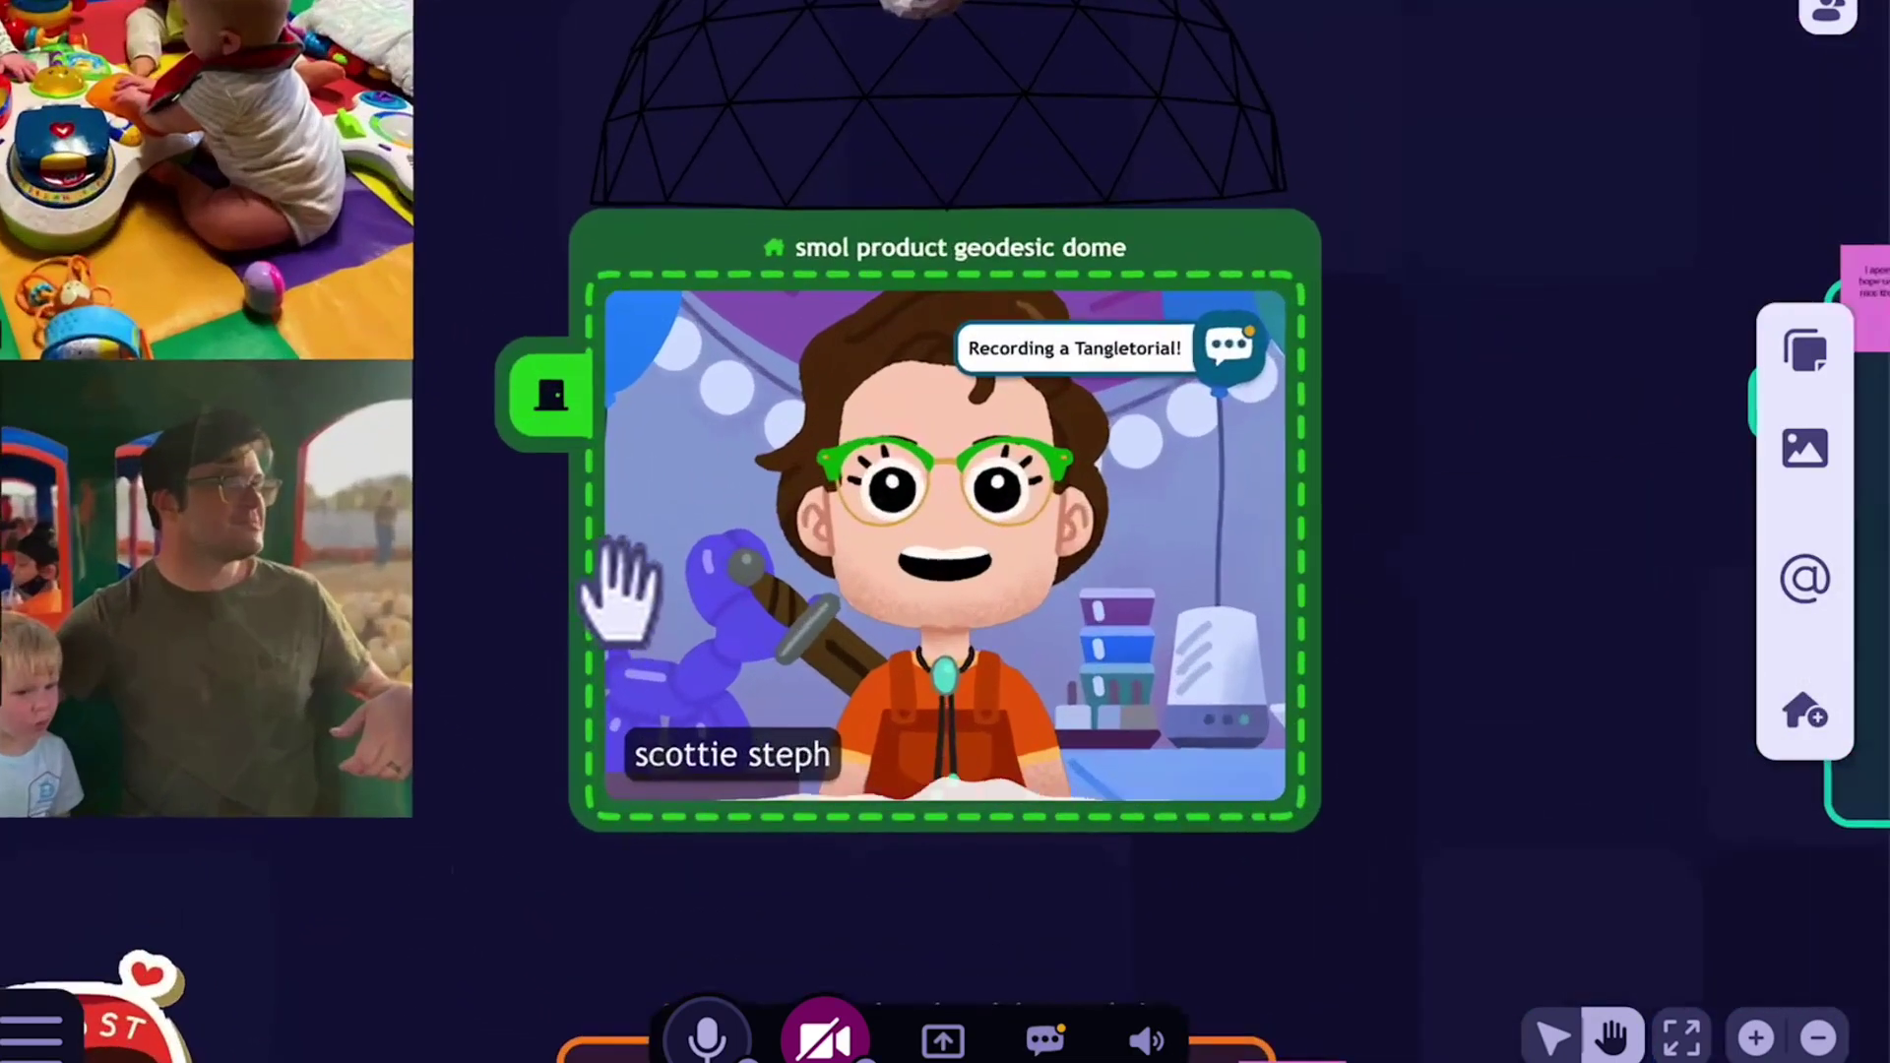
Toggle Move mode and pan the map back and forth around the smol product geodesic dome room.
left_click(1611, 1032)
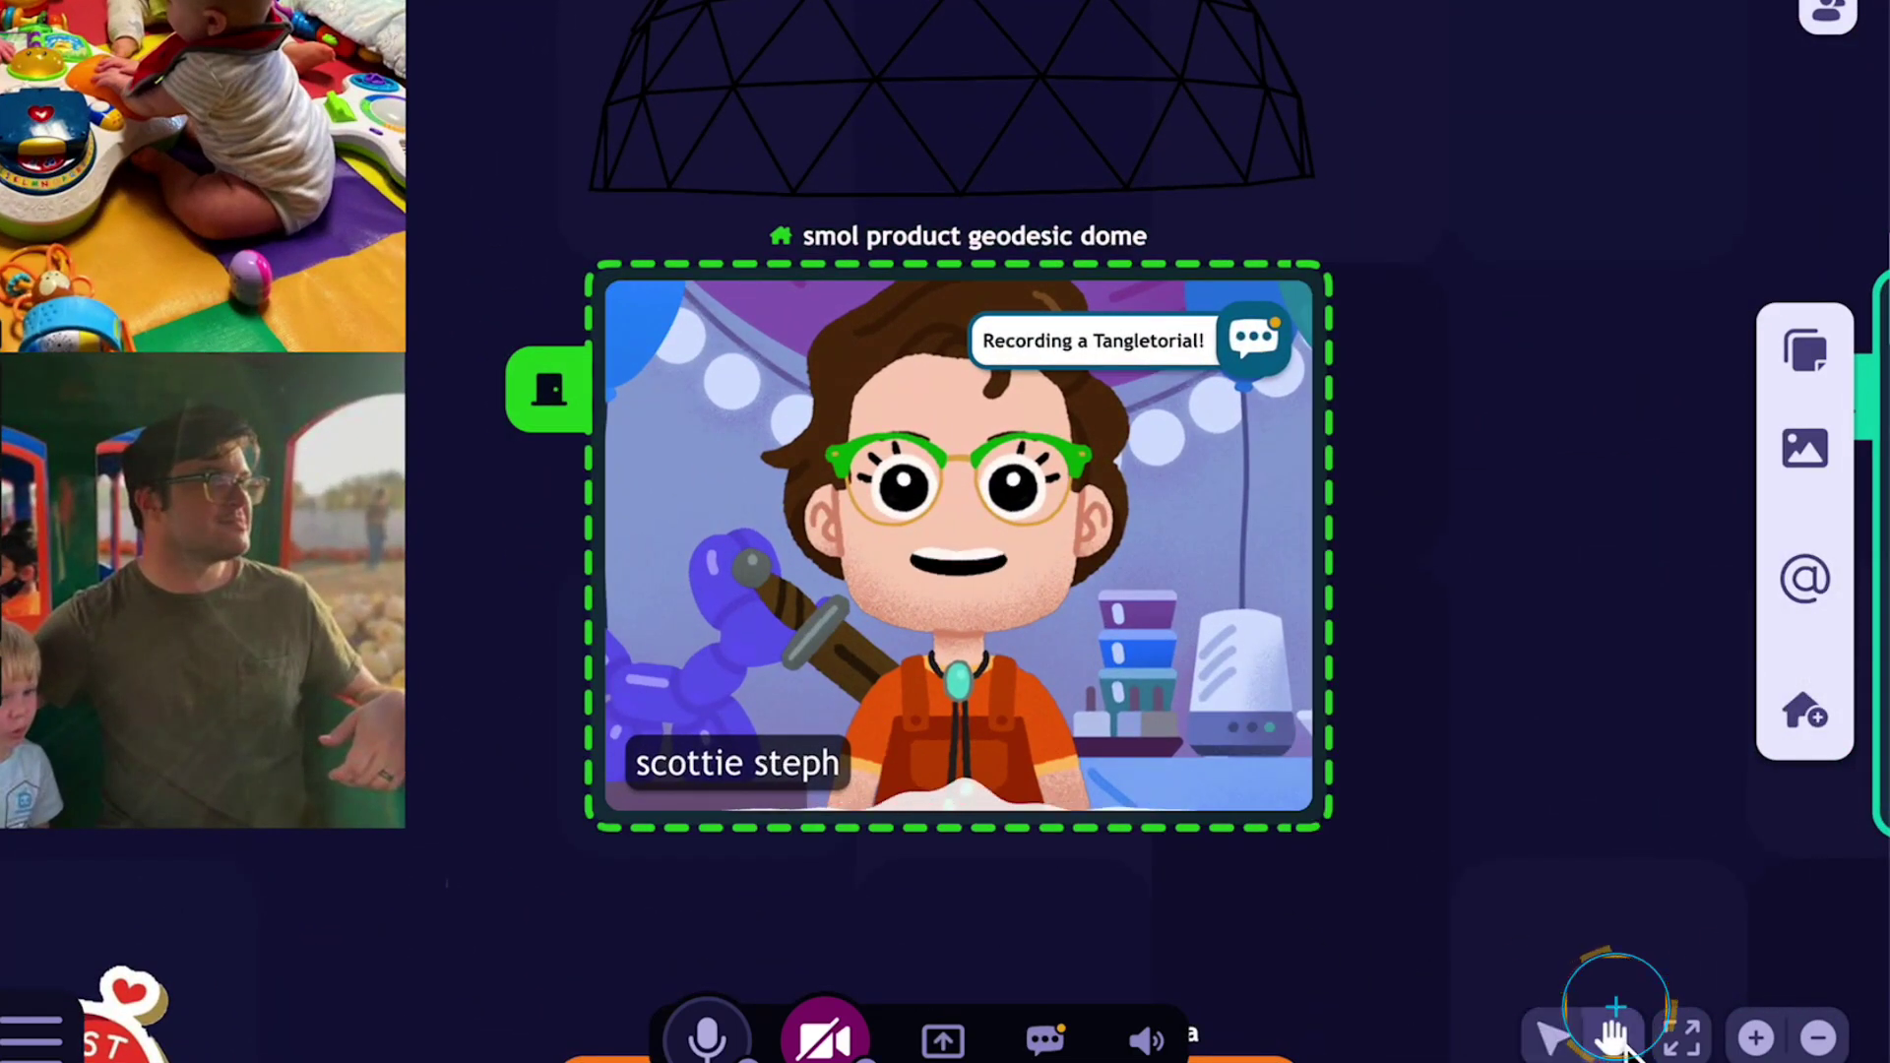
left_click_drag(1625, 1000, 1224, 781)
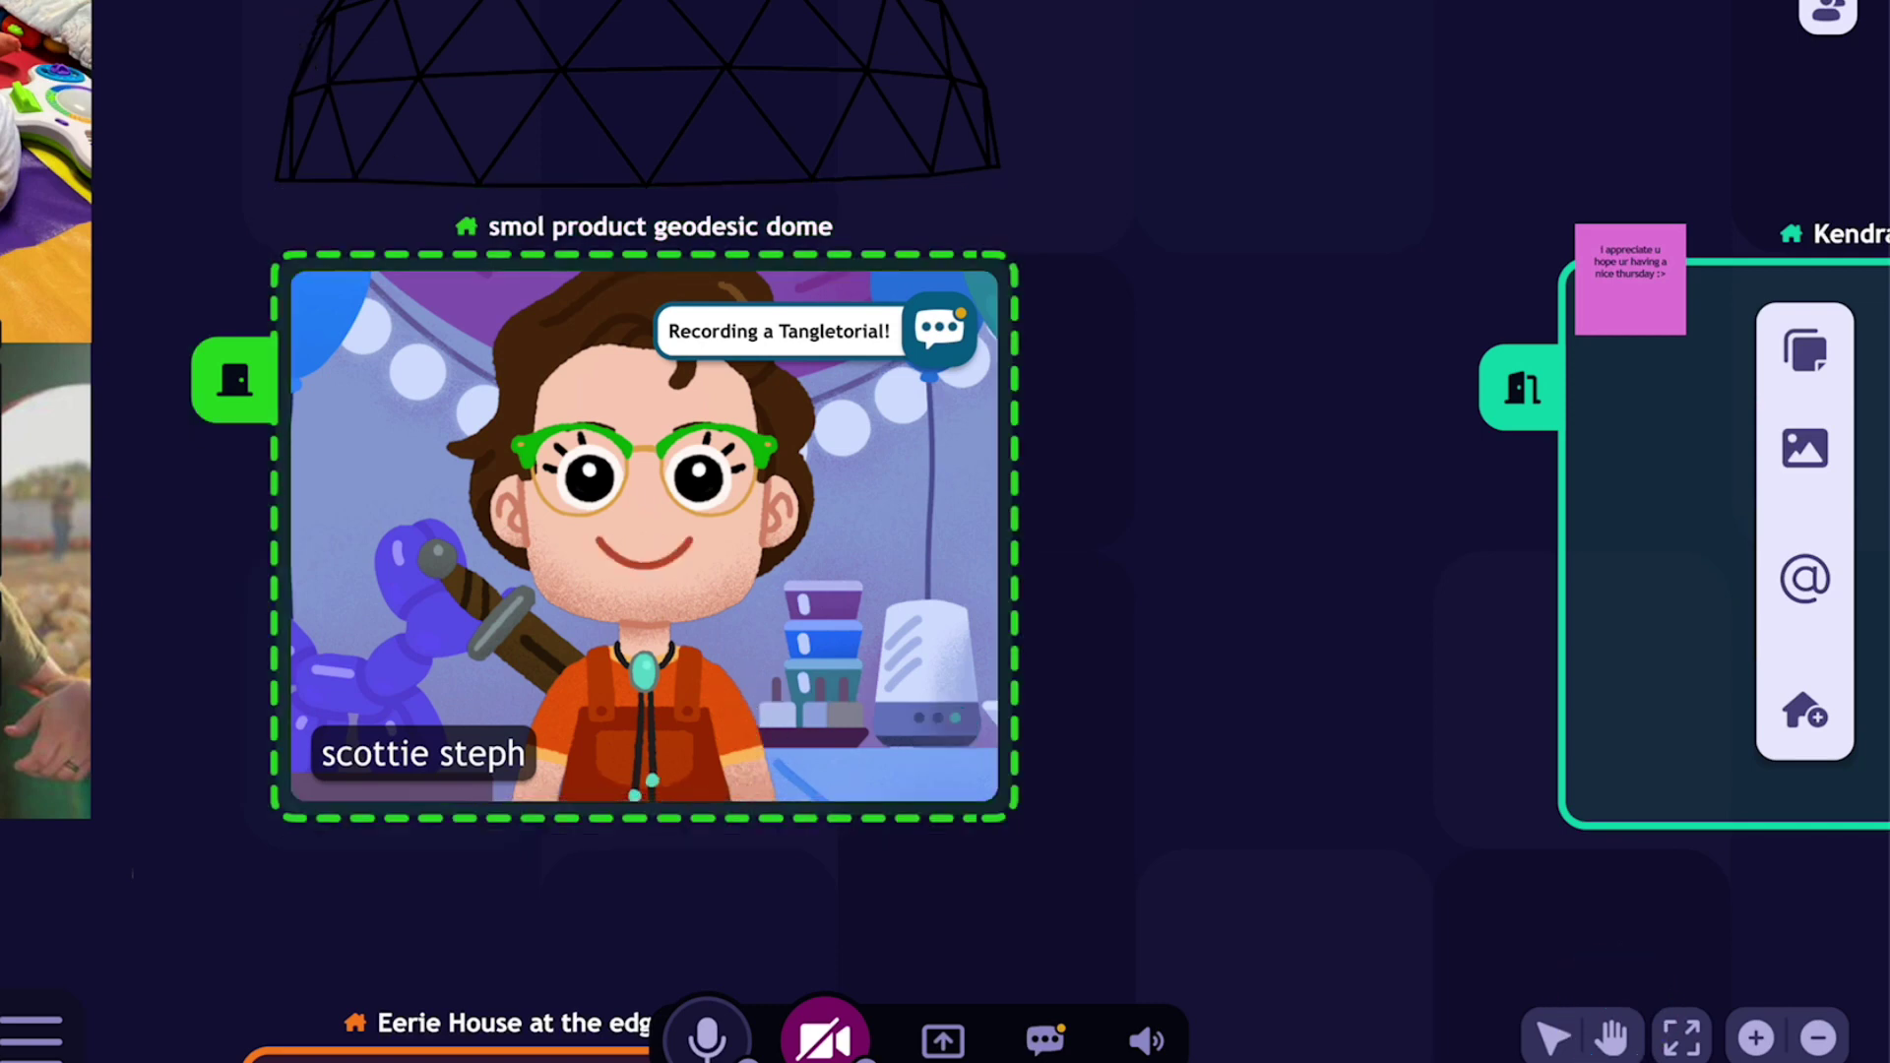
left_click_drag(591, 61, 1221, 44)
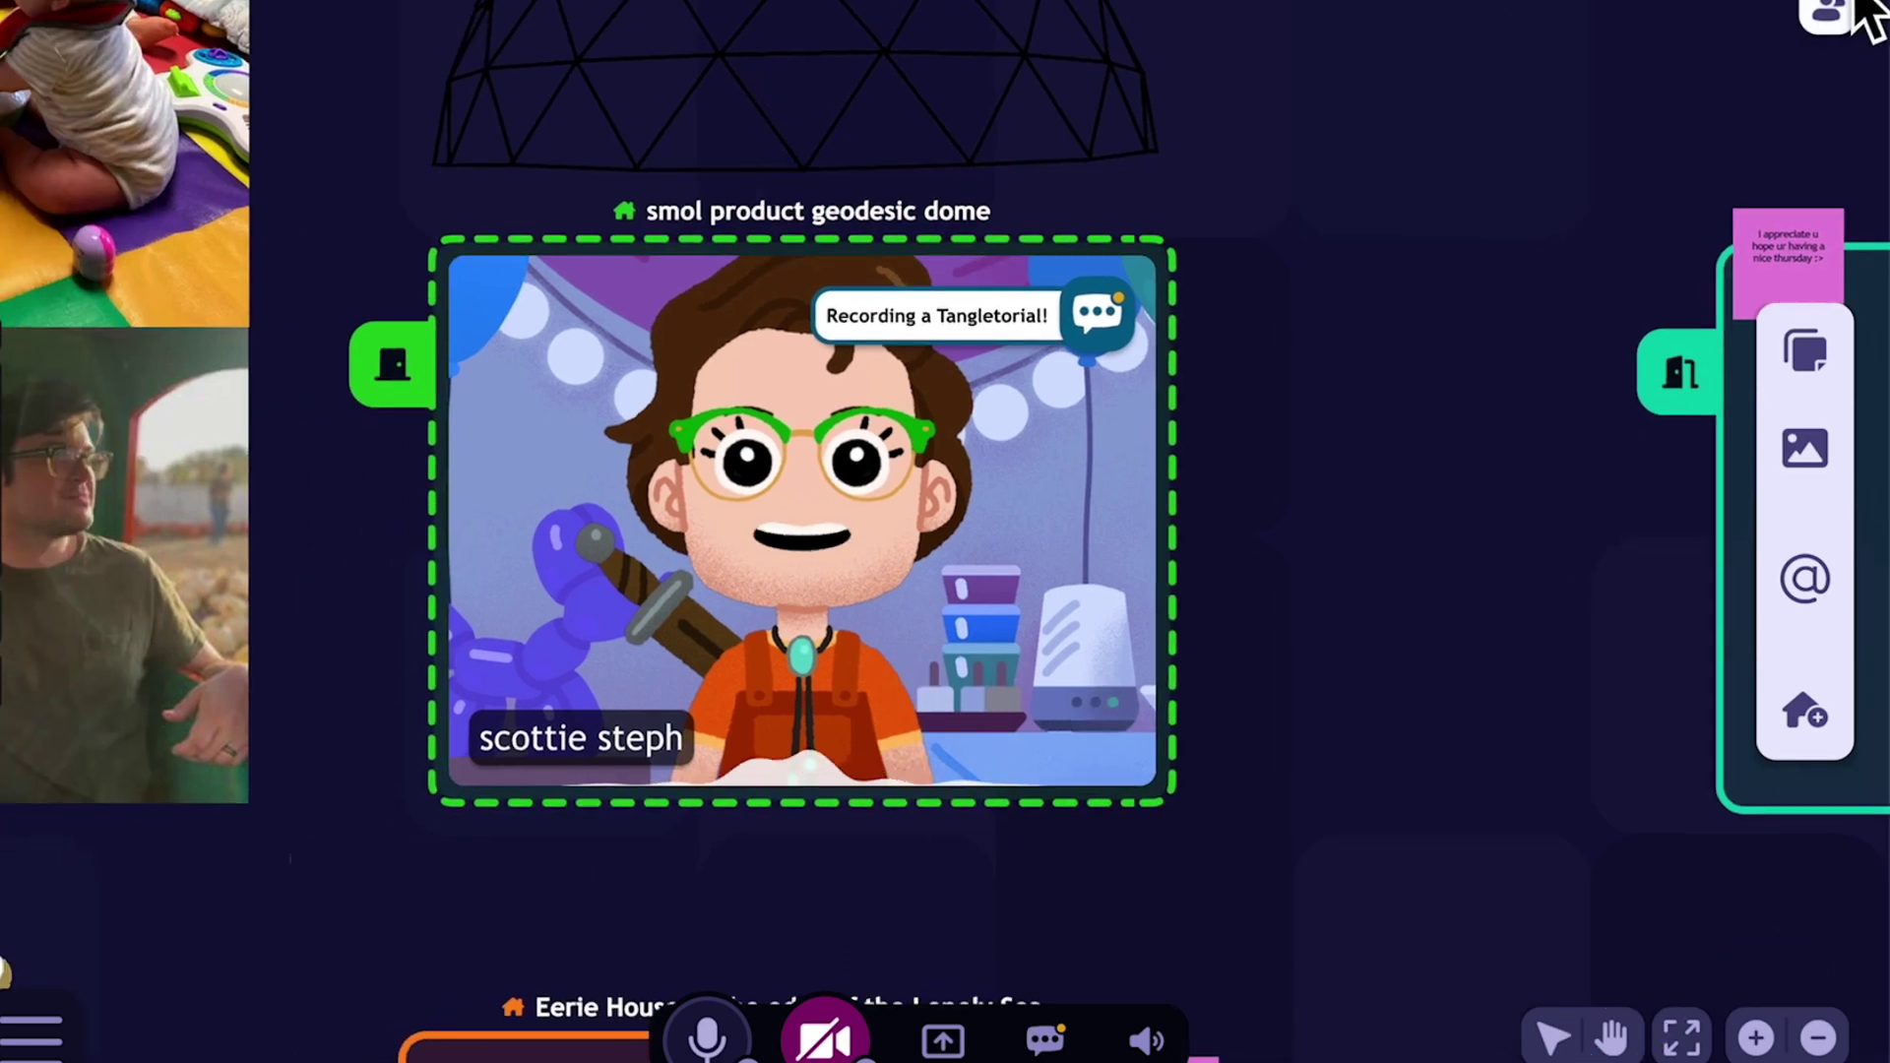
left_click_drag(1636, 79, 1474, 102)
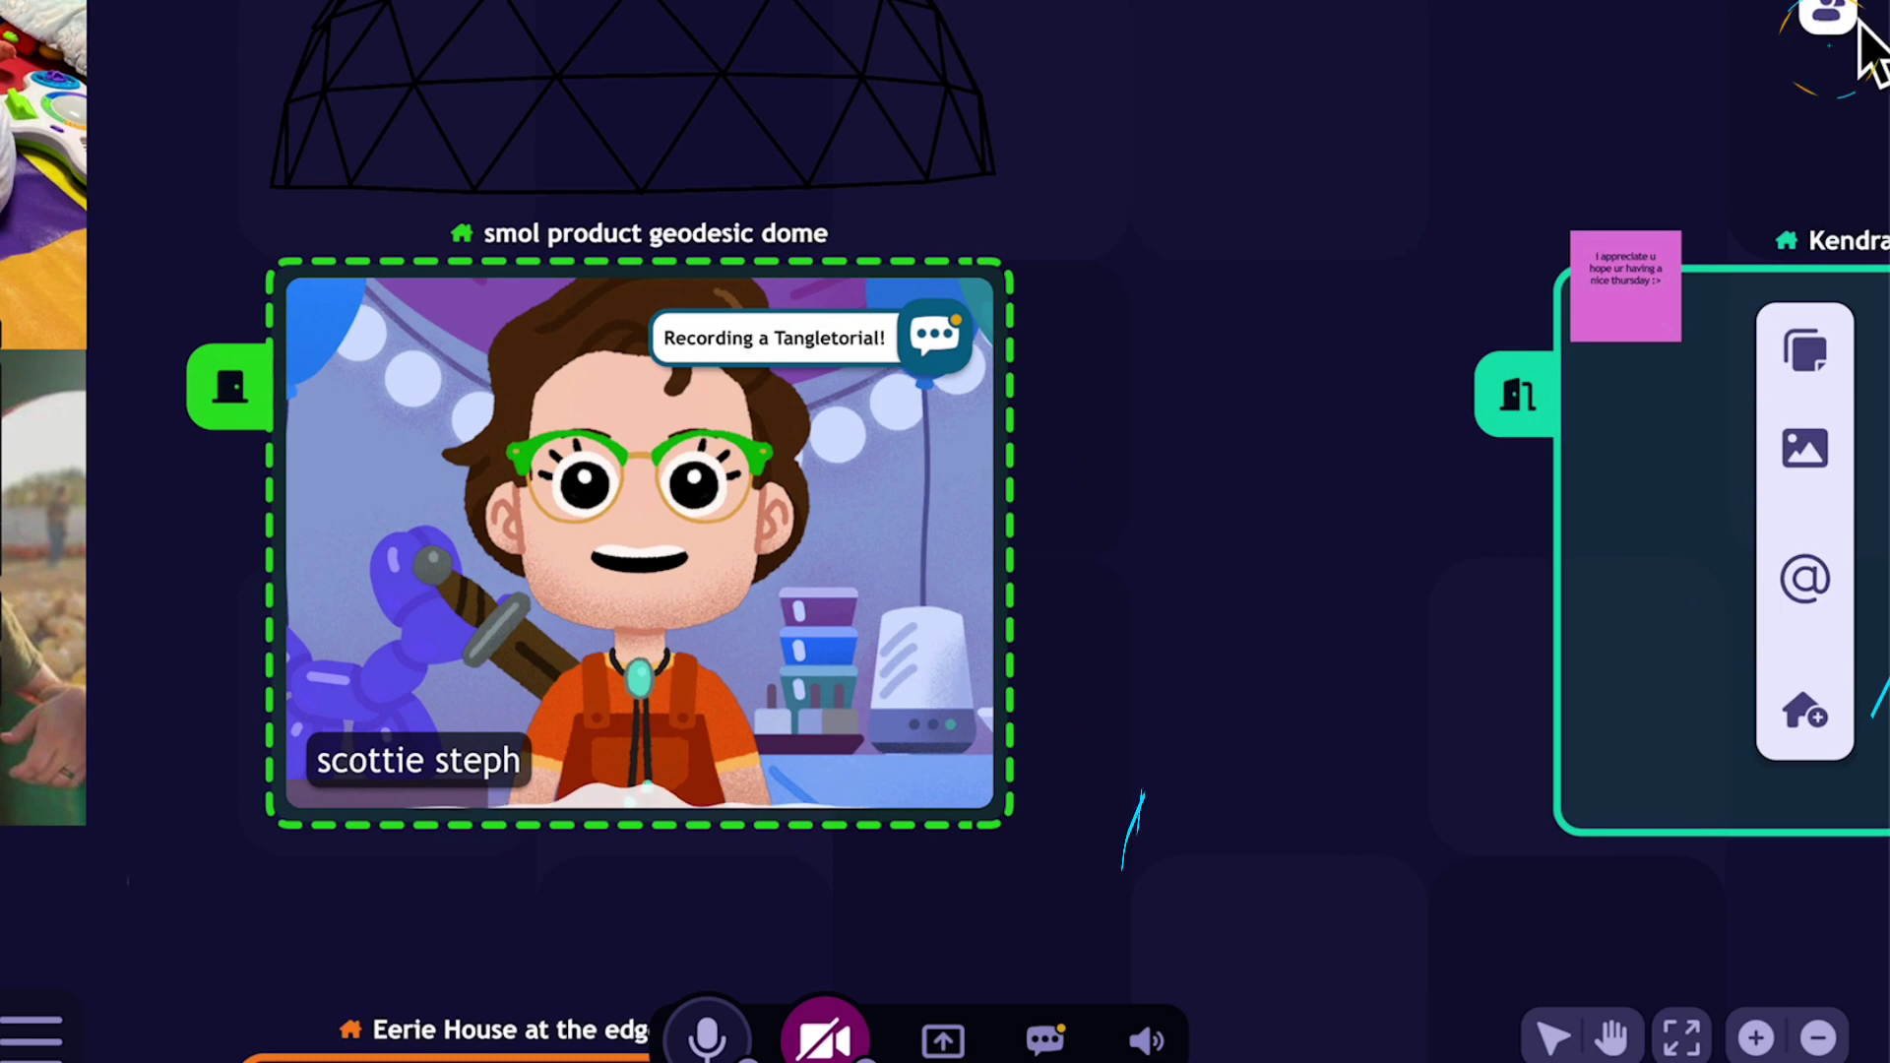
Open the room and user directory, browse the rooms from the lobby through the home rooms, and show the user list.
left_click(1823, 18)
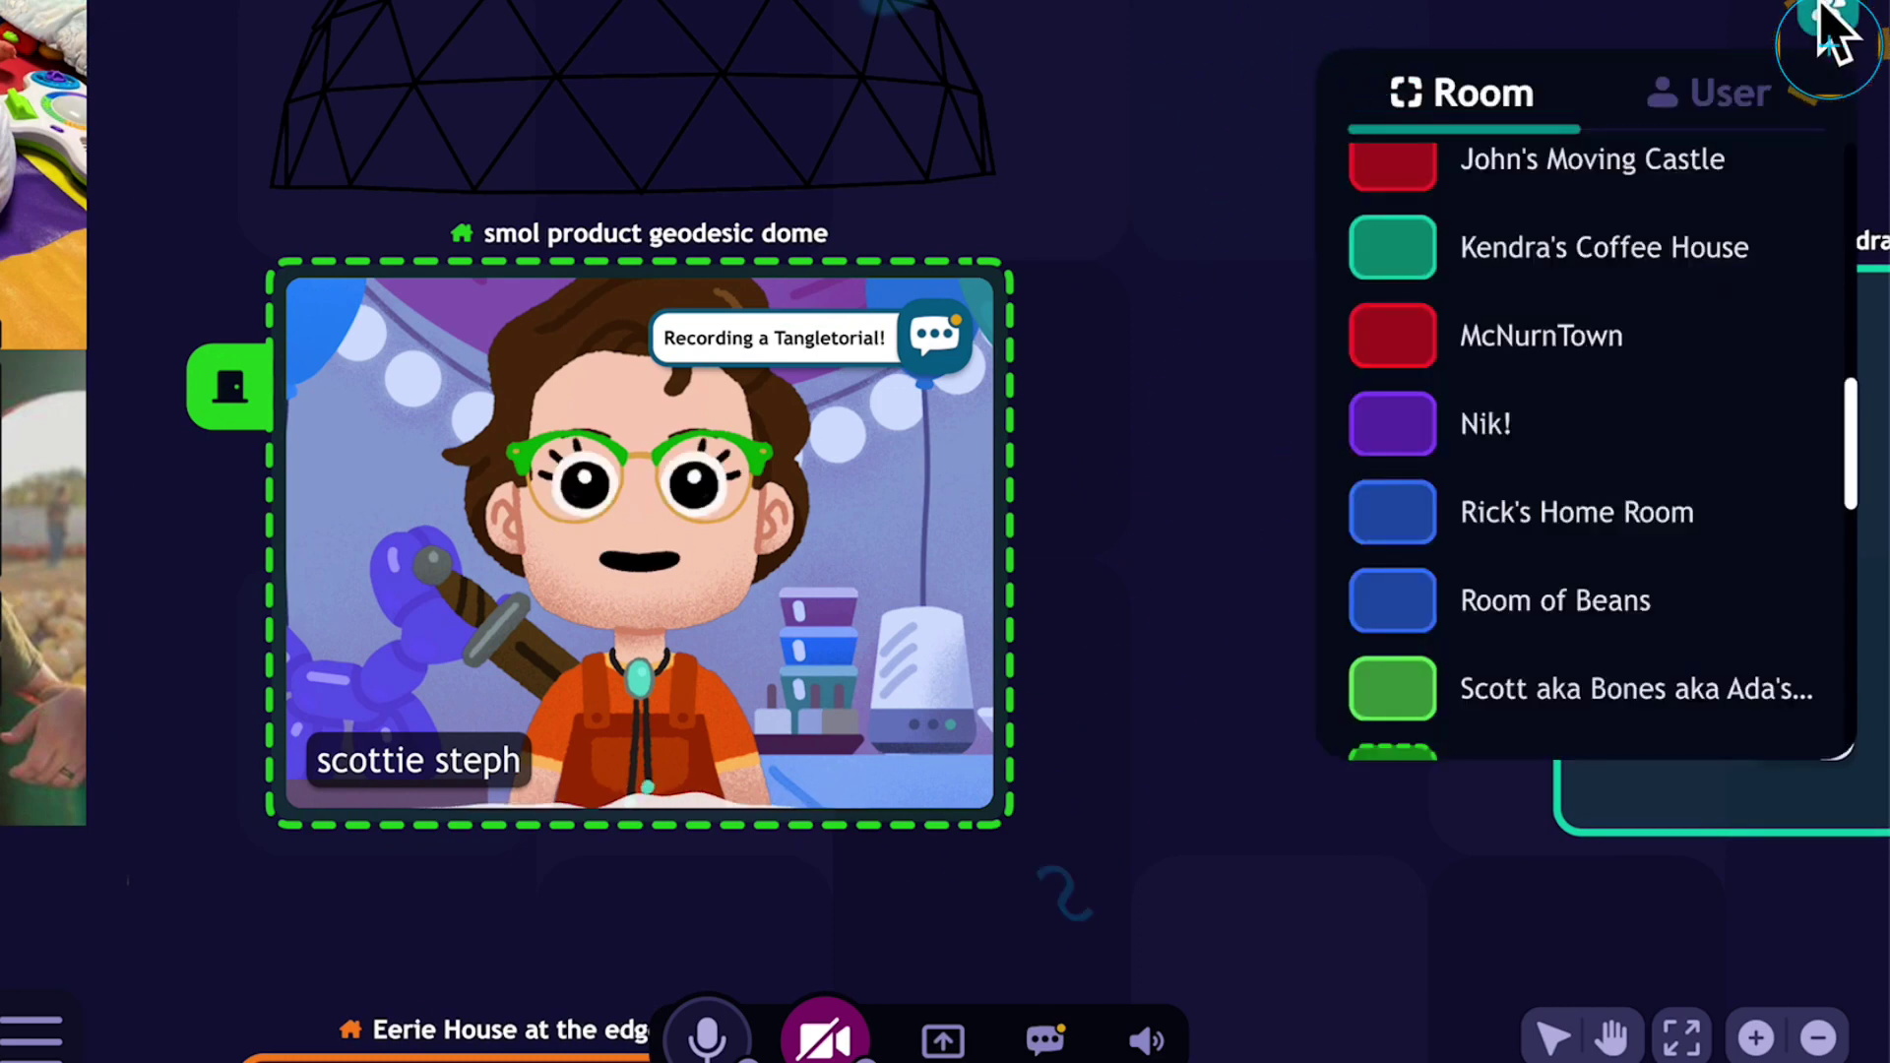
left_click(1738, 99)
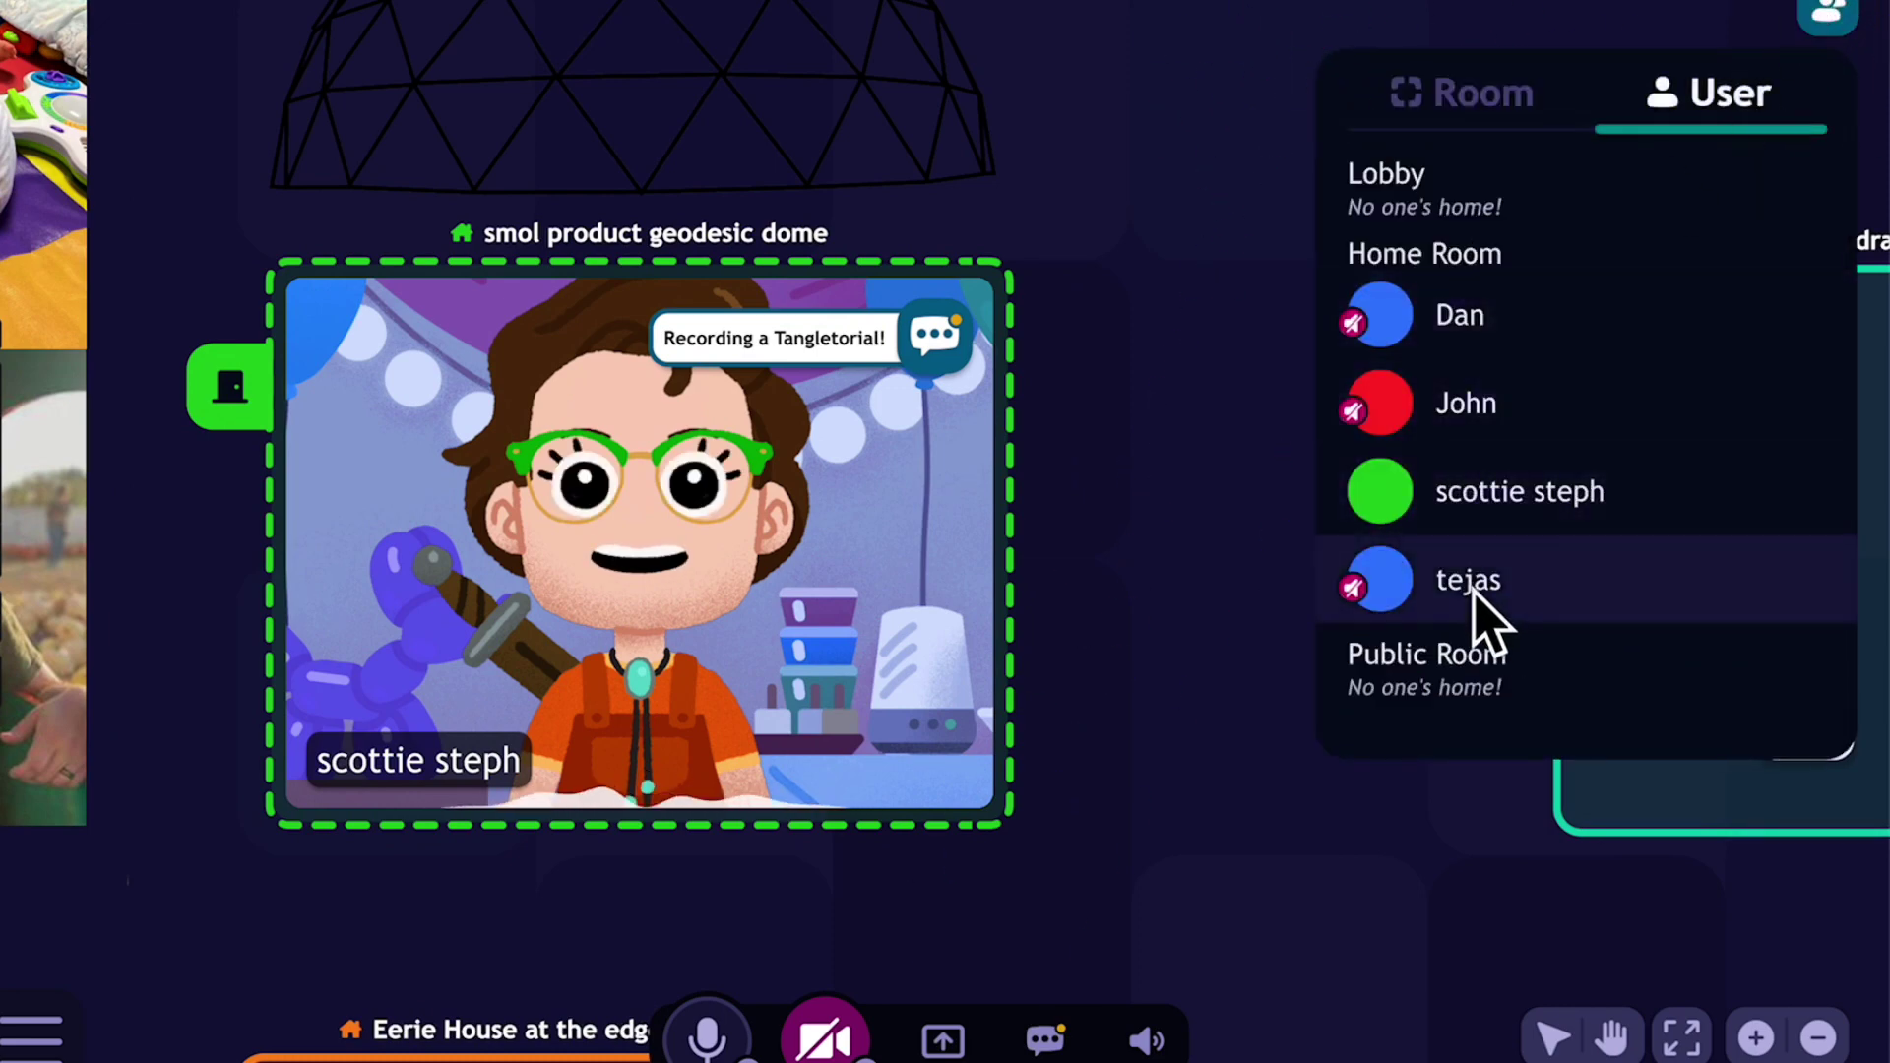
left_click(1477, 93)
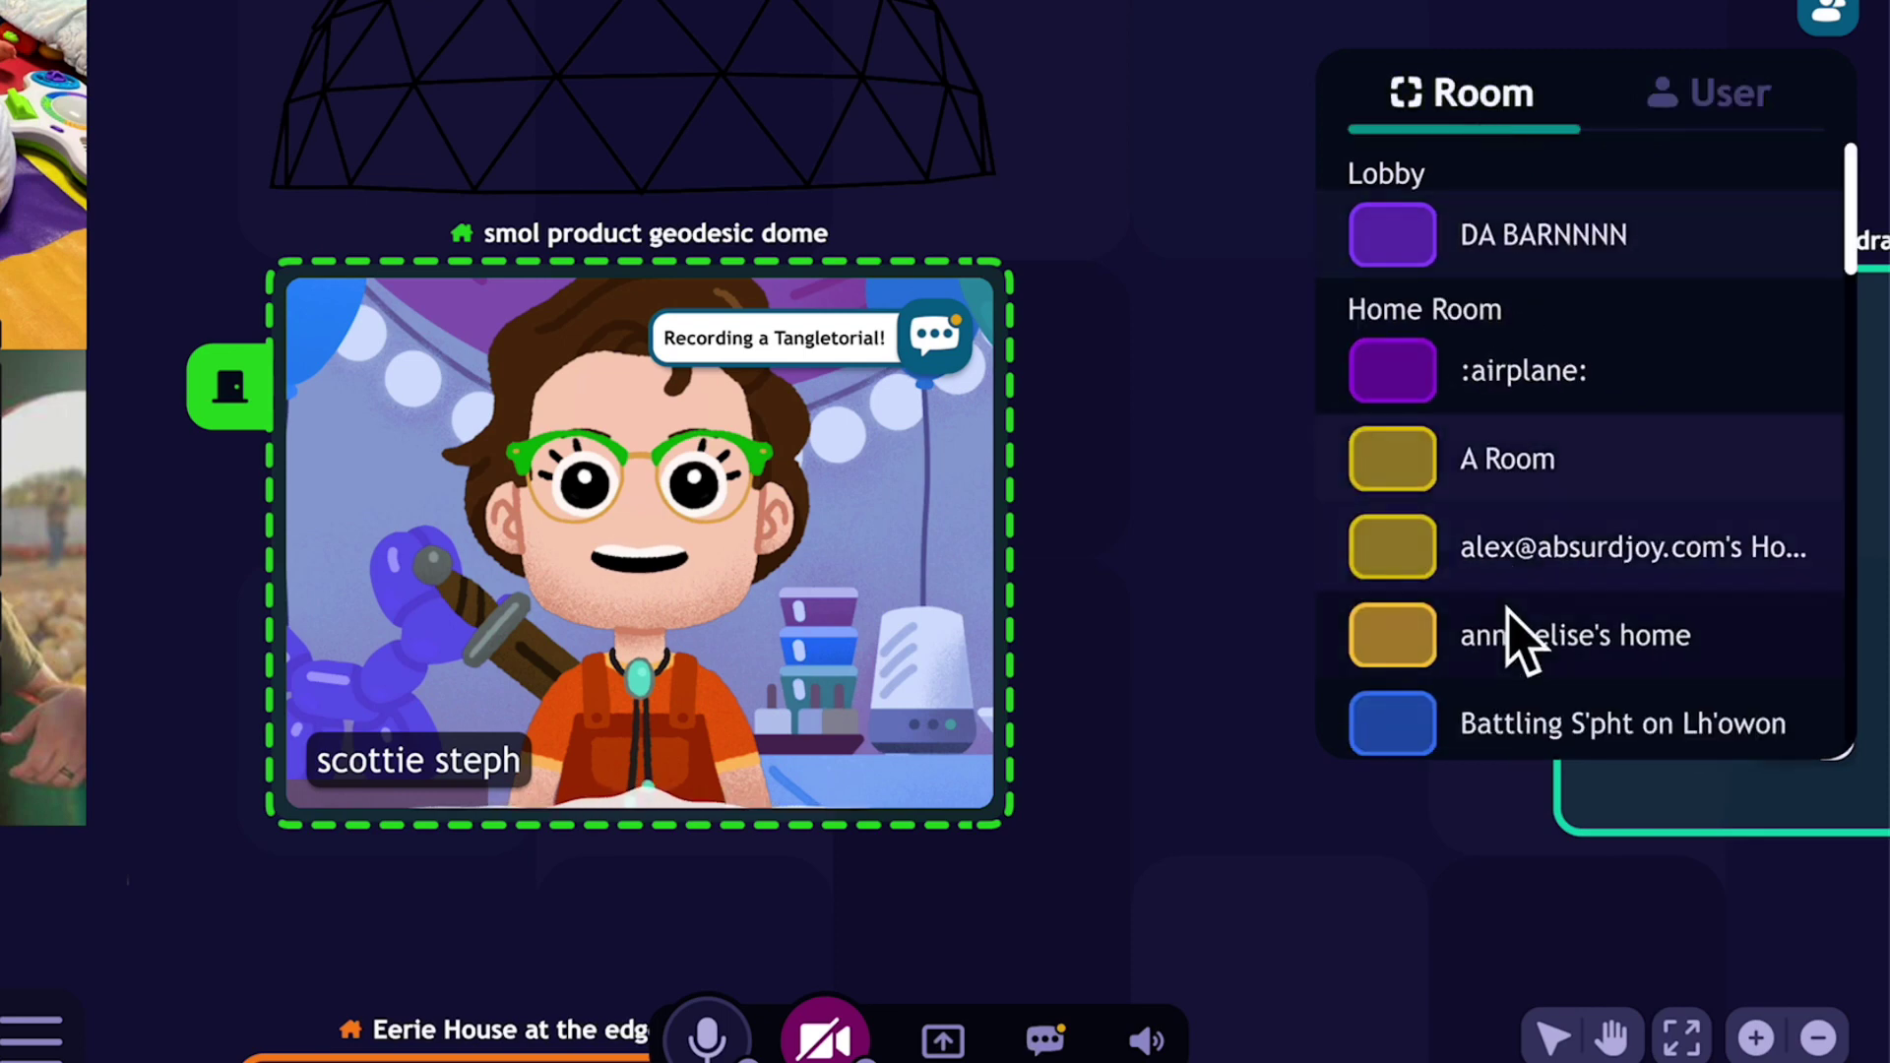
scroll(1527, 548, "down", 10)
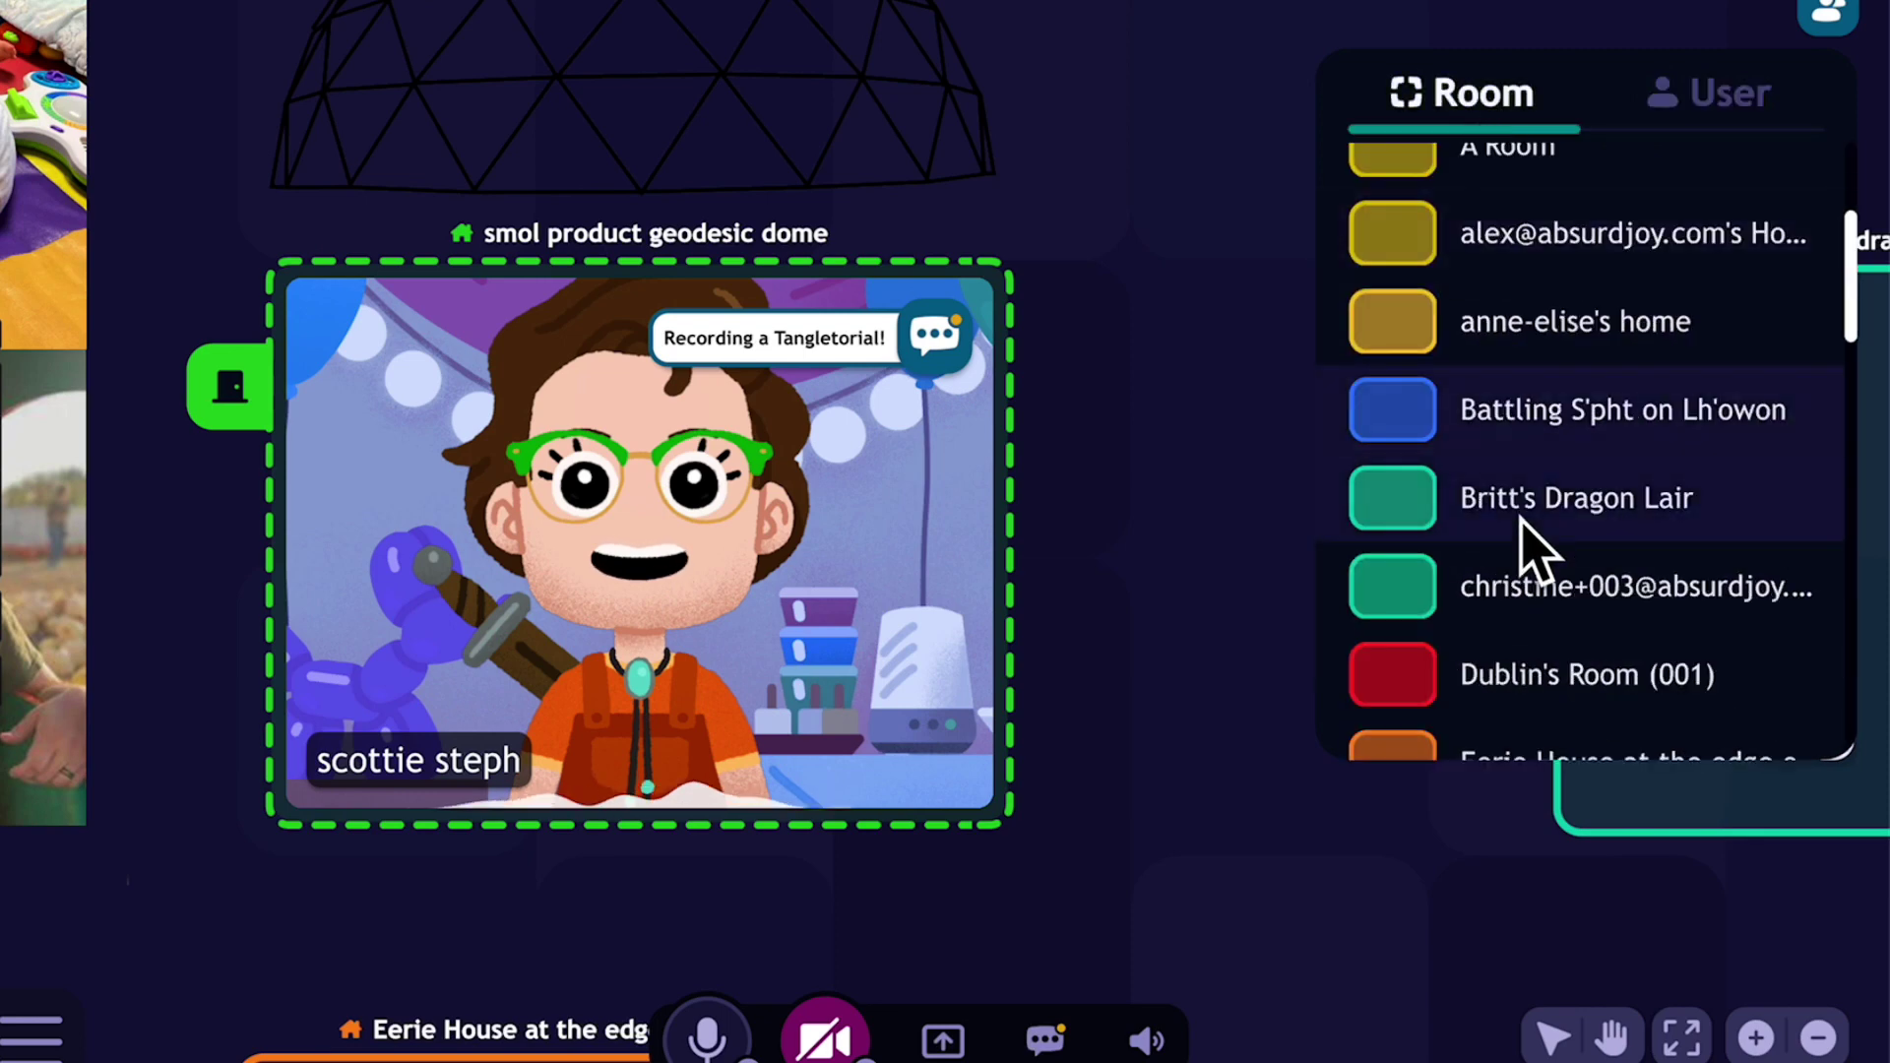
left_click(1708, 103)
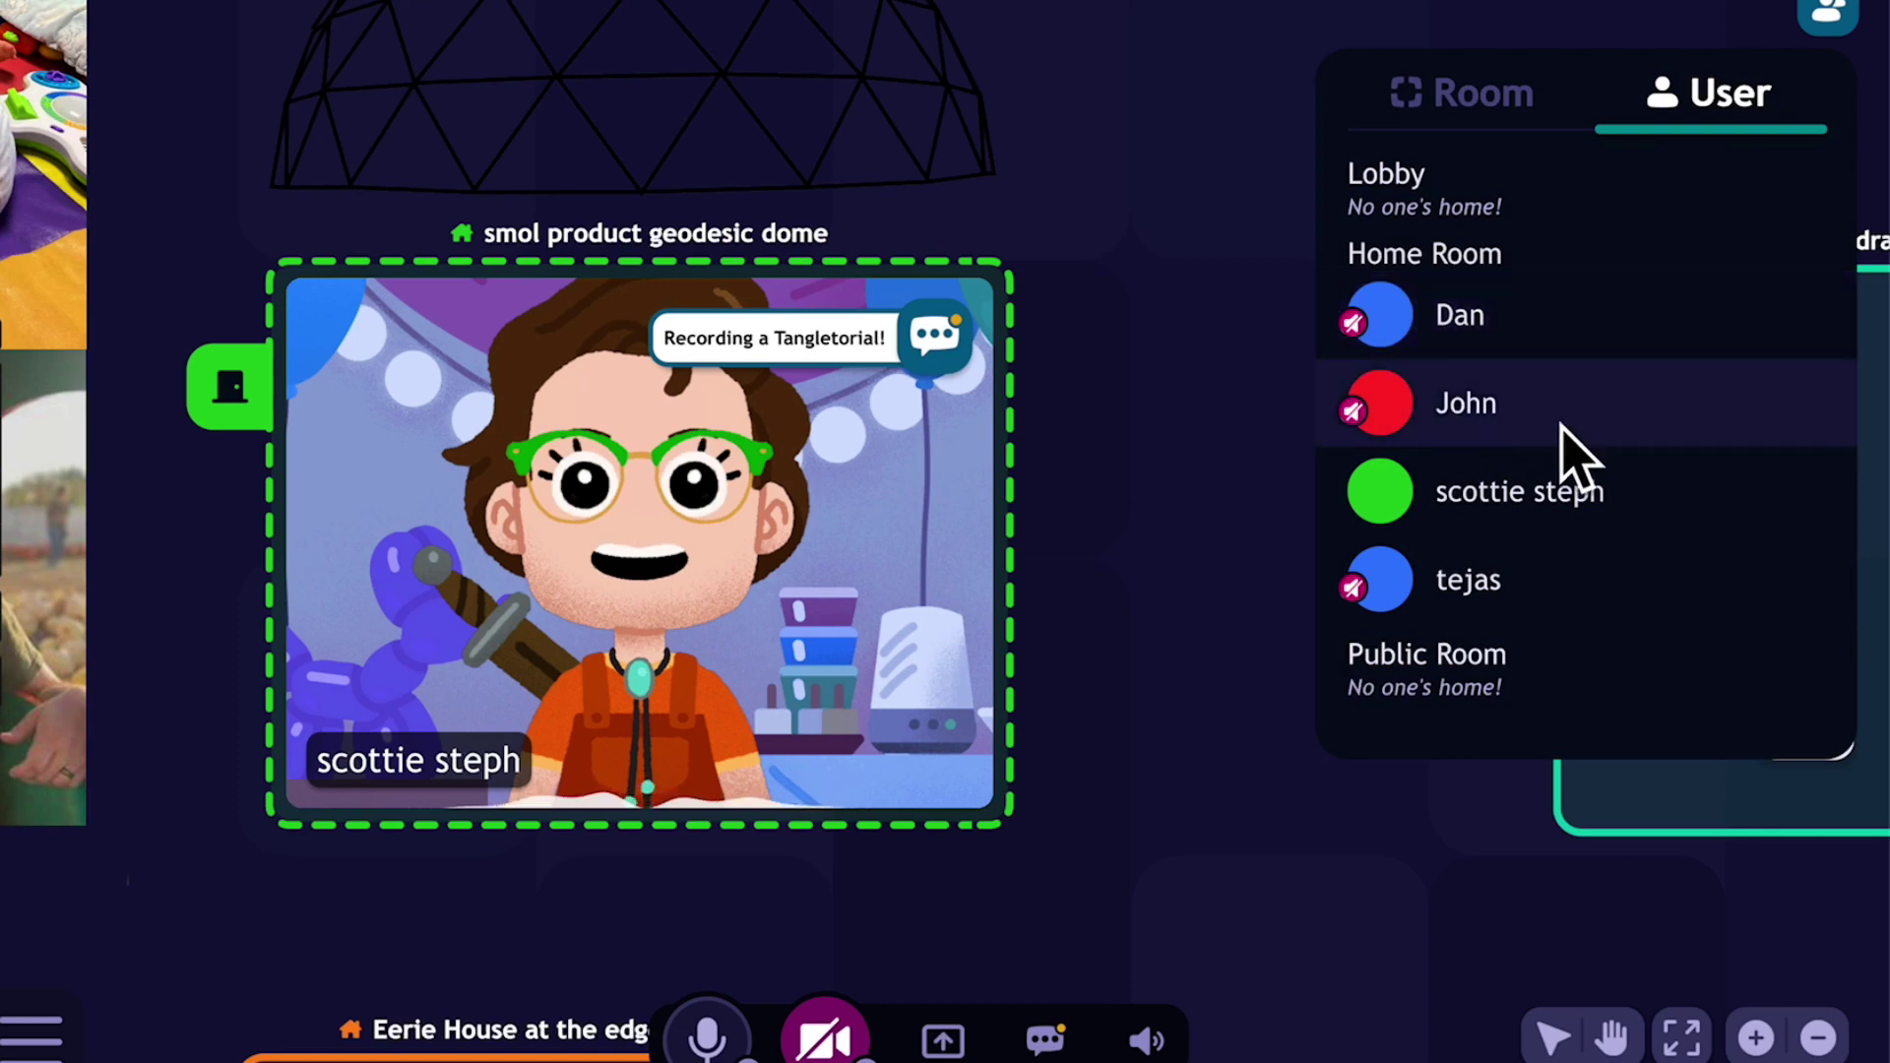
Jump from the user list to the rooms of the three other people present, one after another.
left_click(1457, 317)
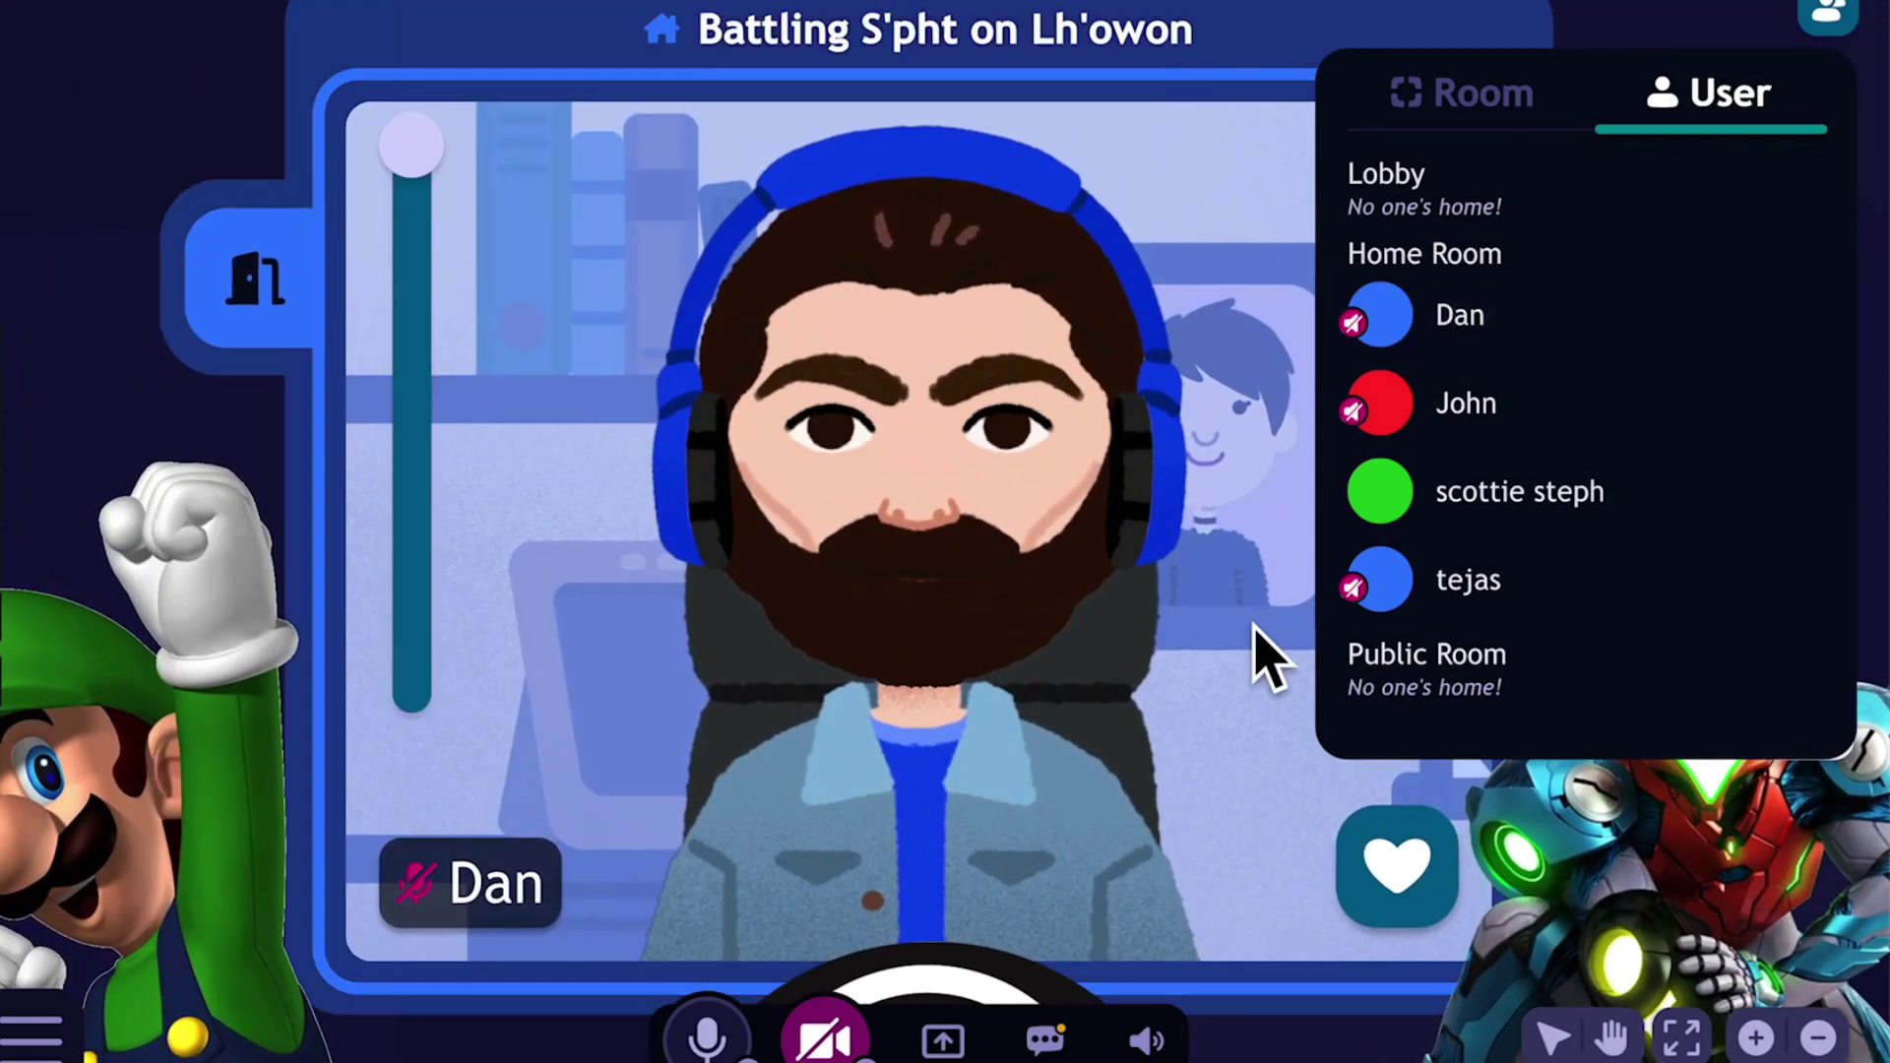
left_click(1467, 404)
left_click(1506, 583)
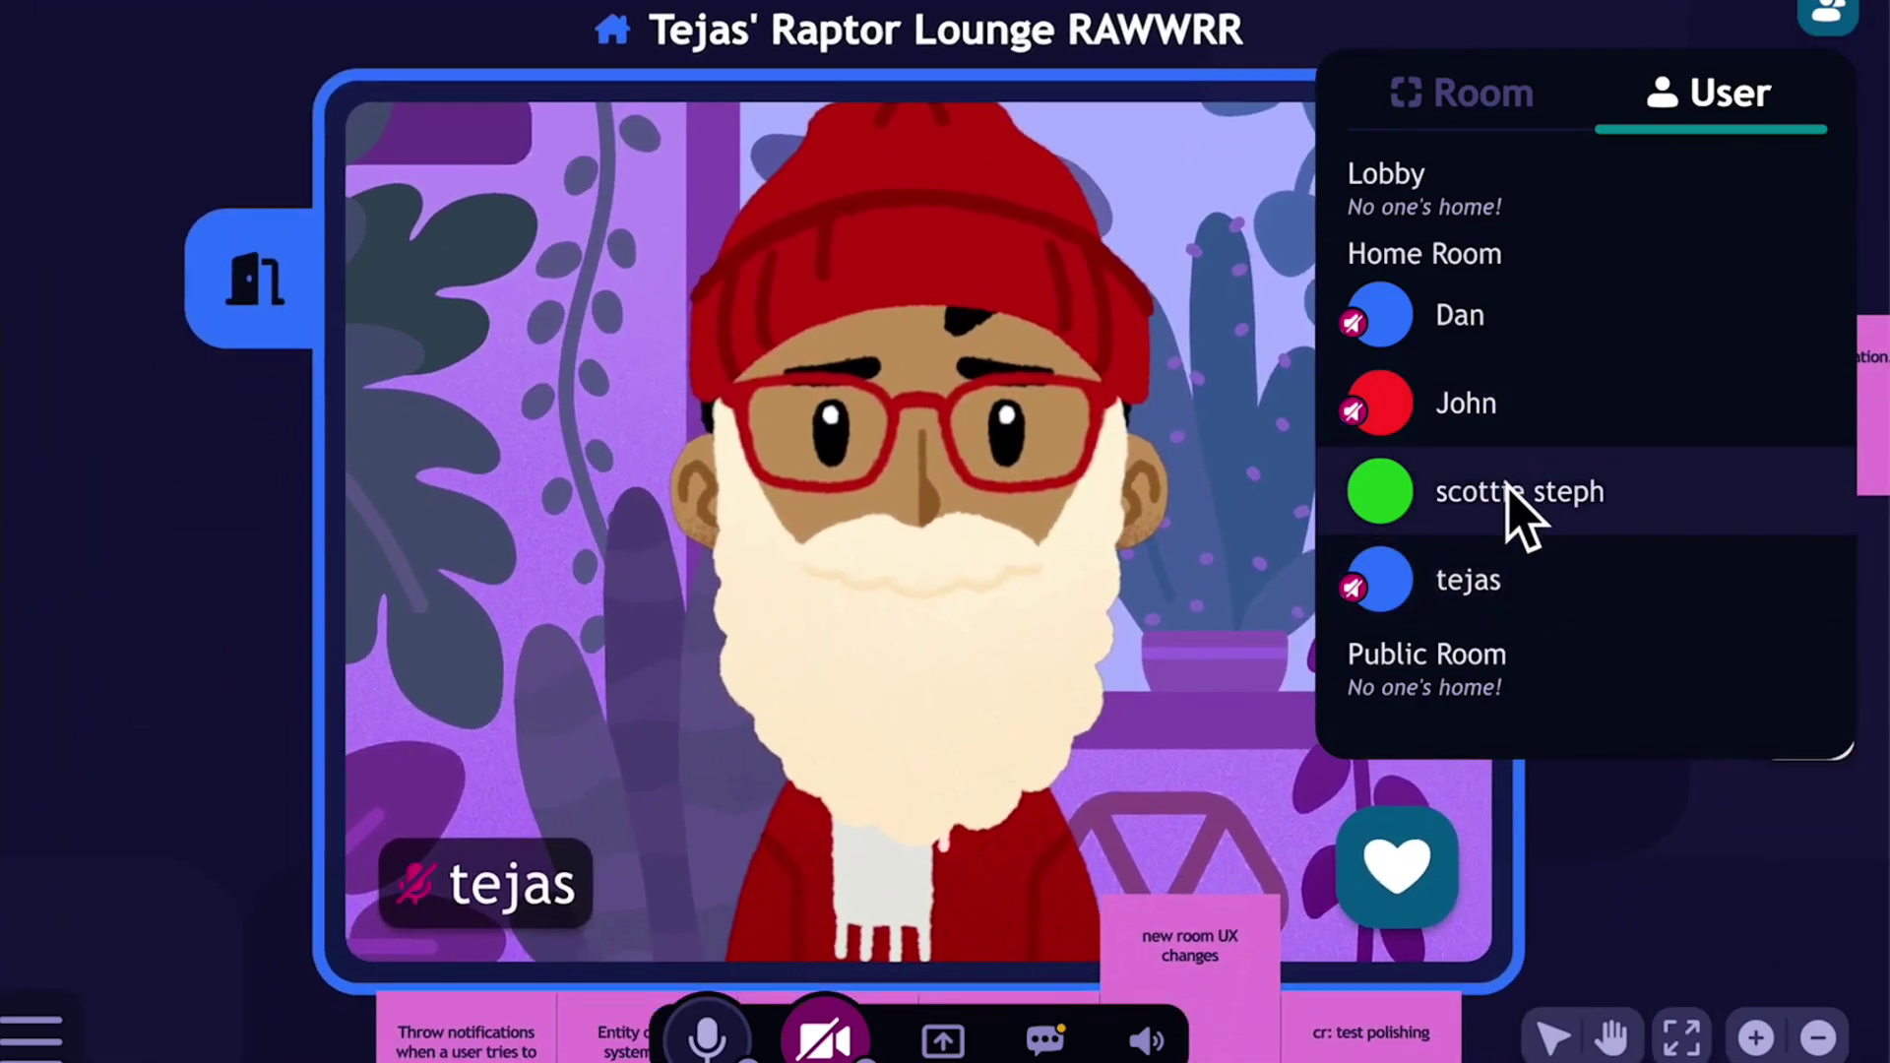
Use the user list to visit the Battling S'pht on Lh'owon room and return to the smol product geodesic dome.
left_click(1506, 506)
left_click(1410, 313)
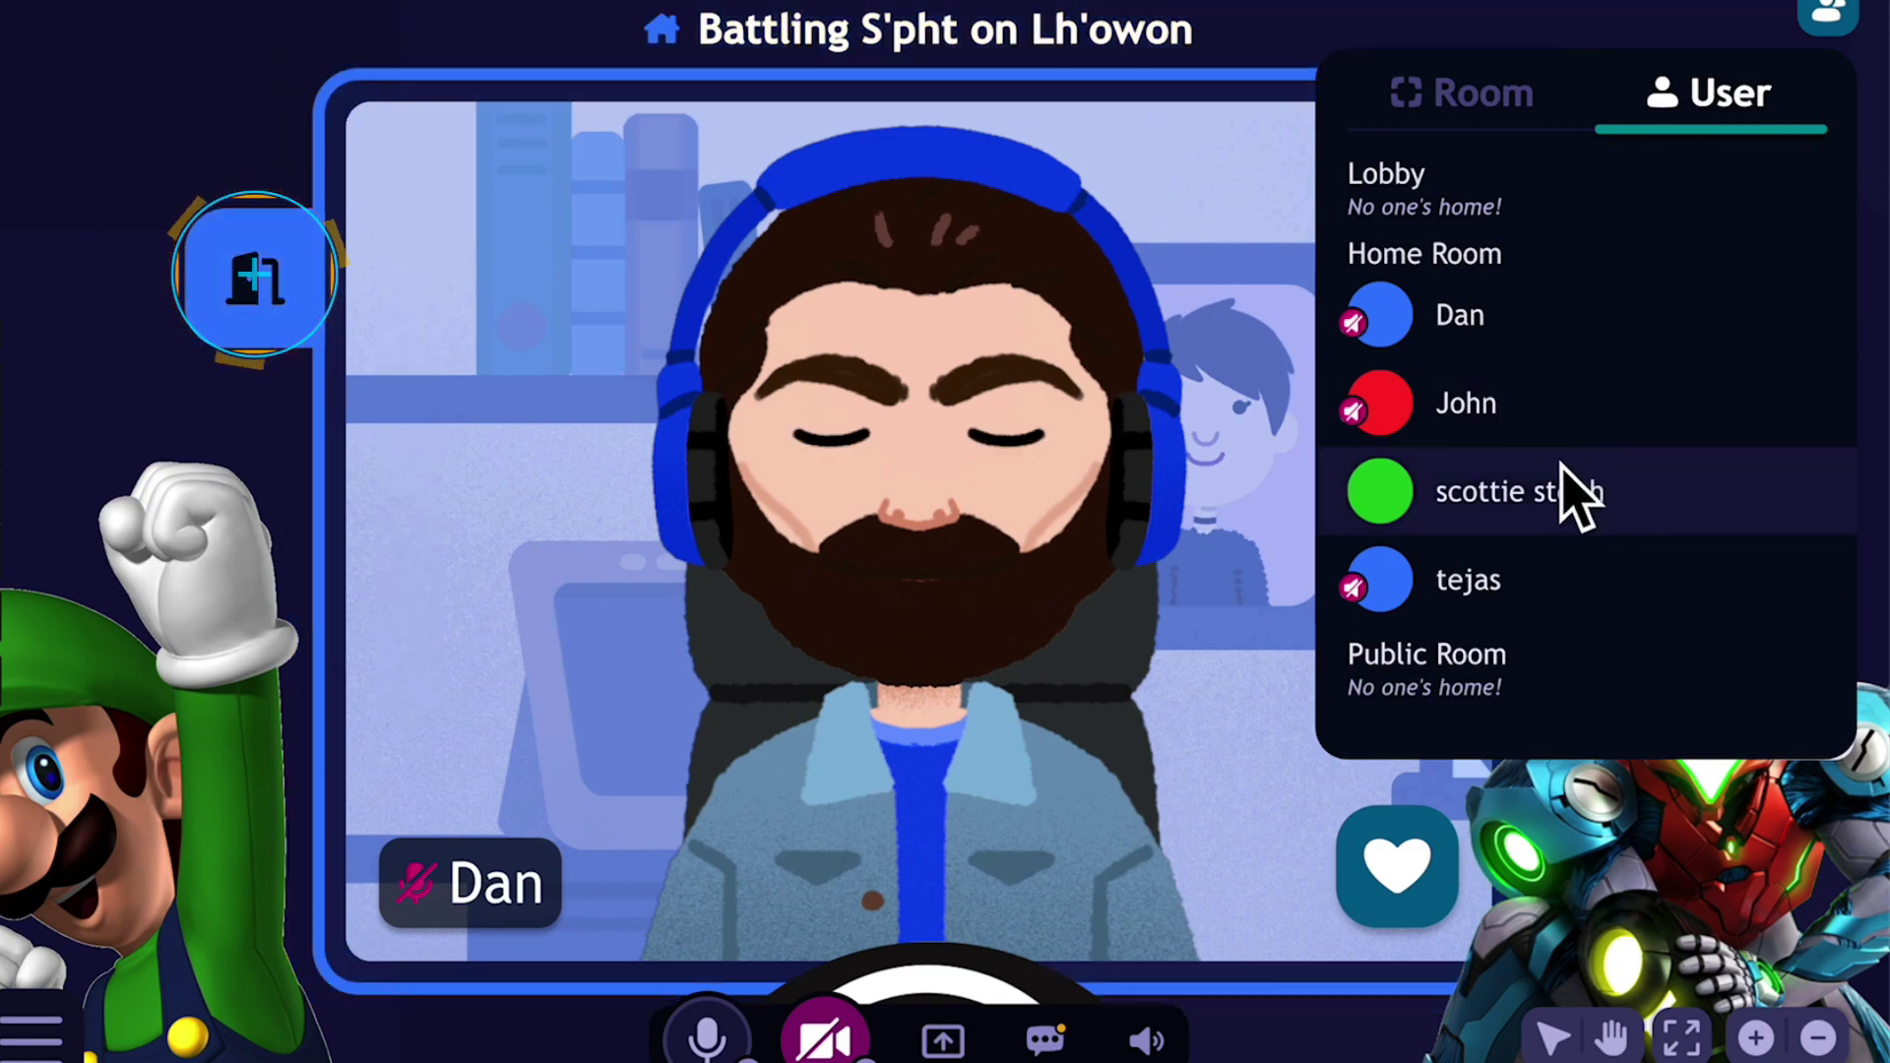
left_click(1574, 495)
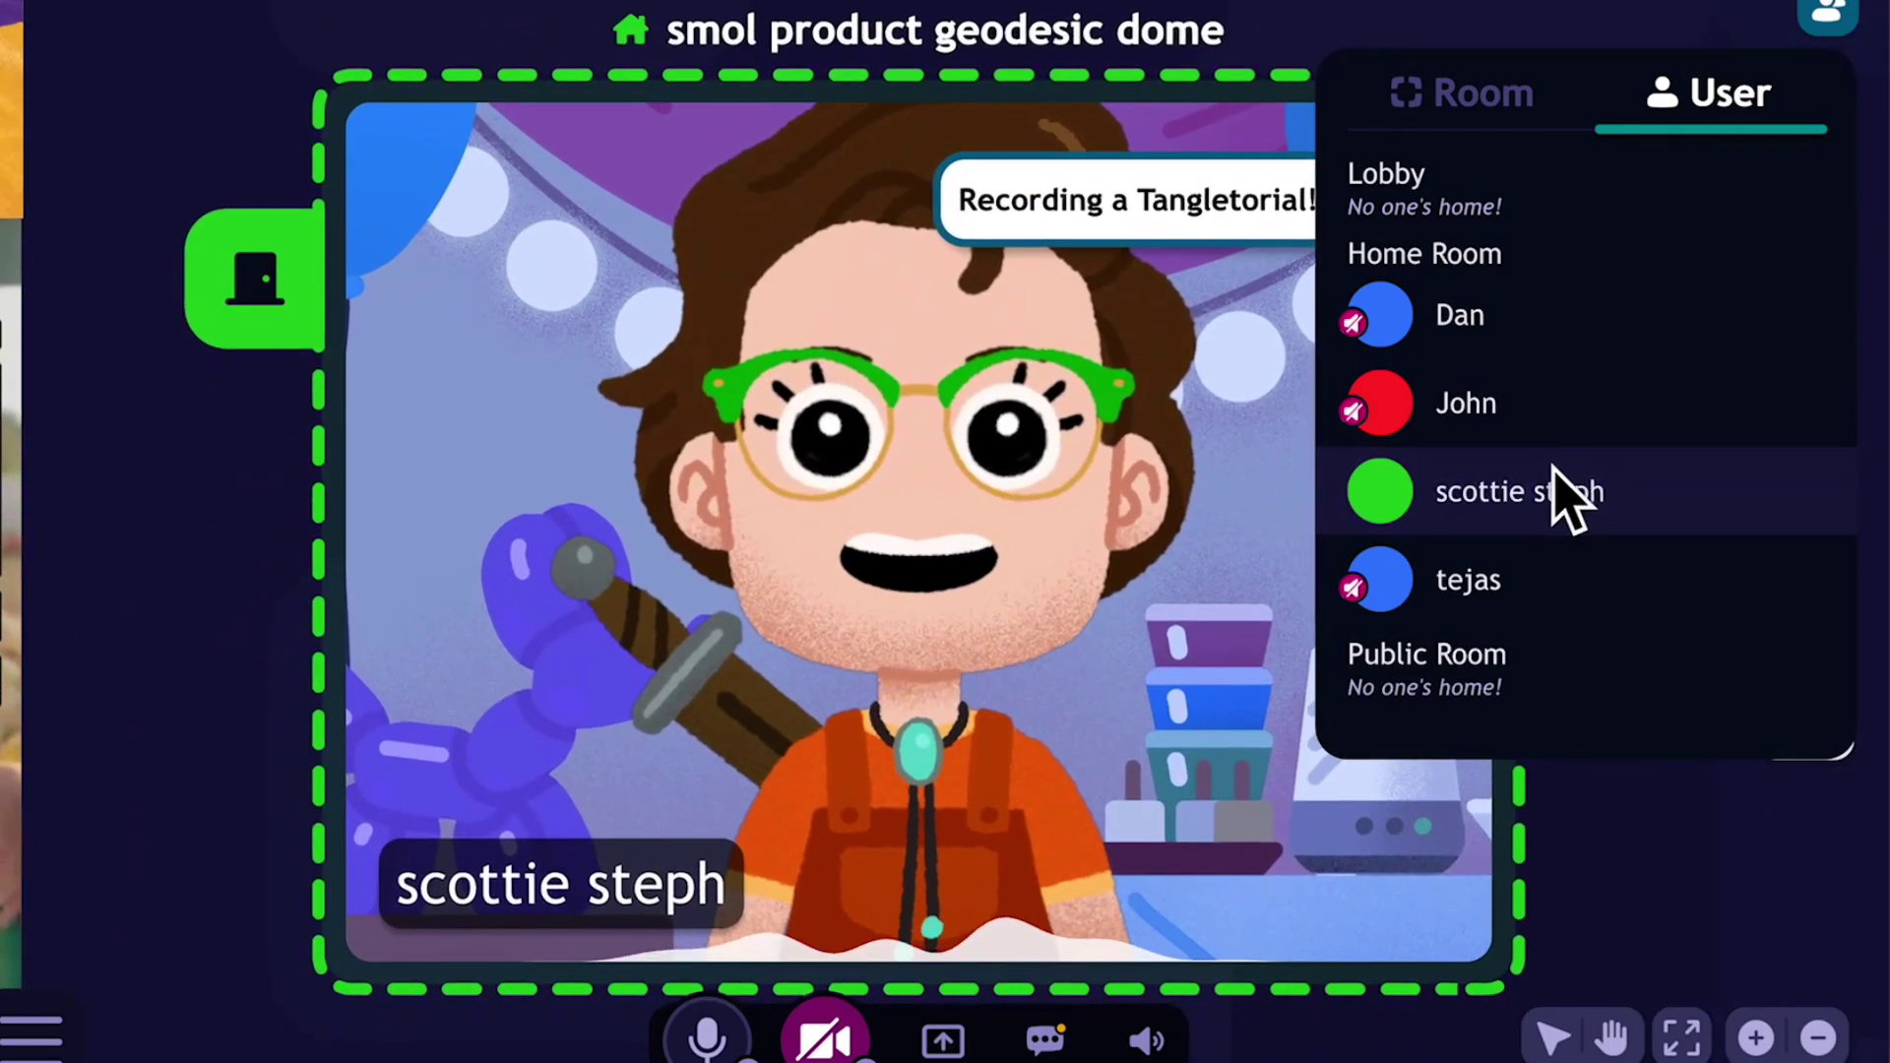
scroll(846, 750, "down", 5)
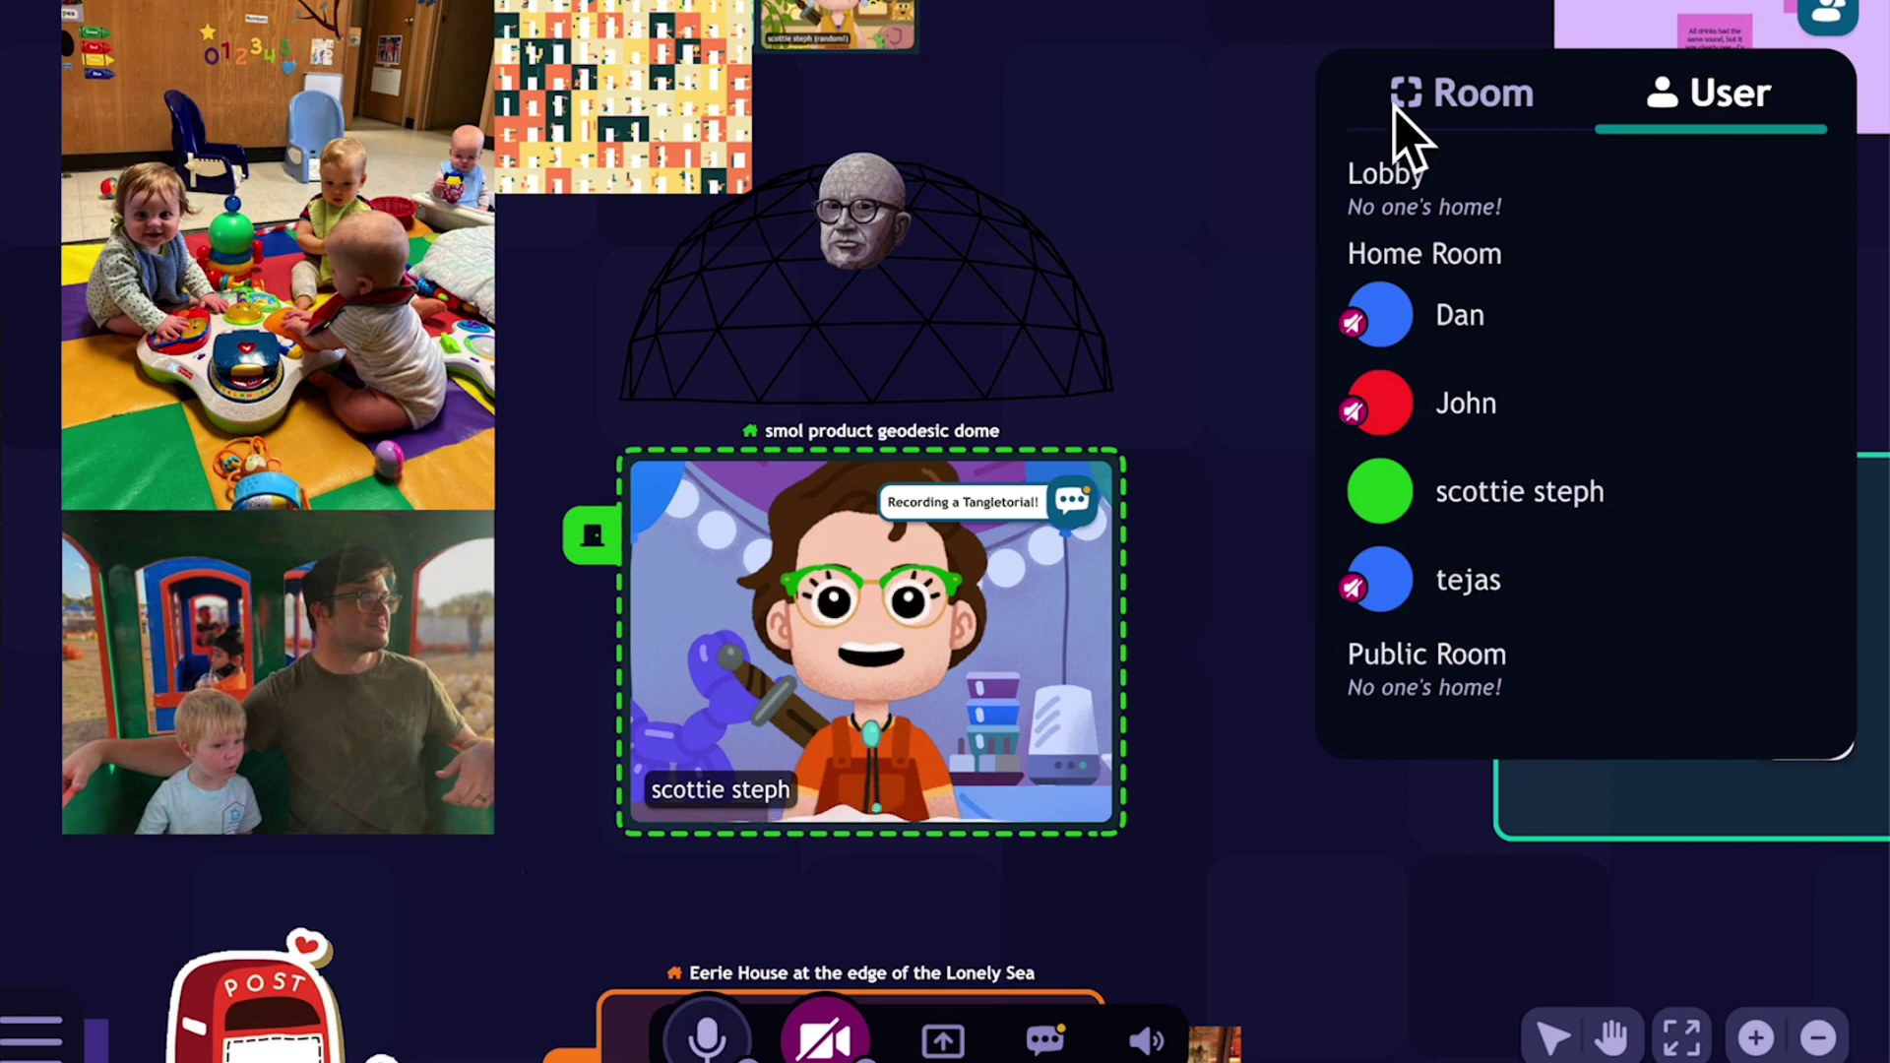
Switch the directory to the room list and jump to the DA BARNNNN lobby.
left_click(1397, 98)
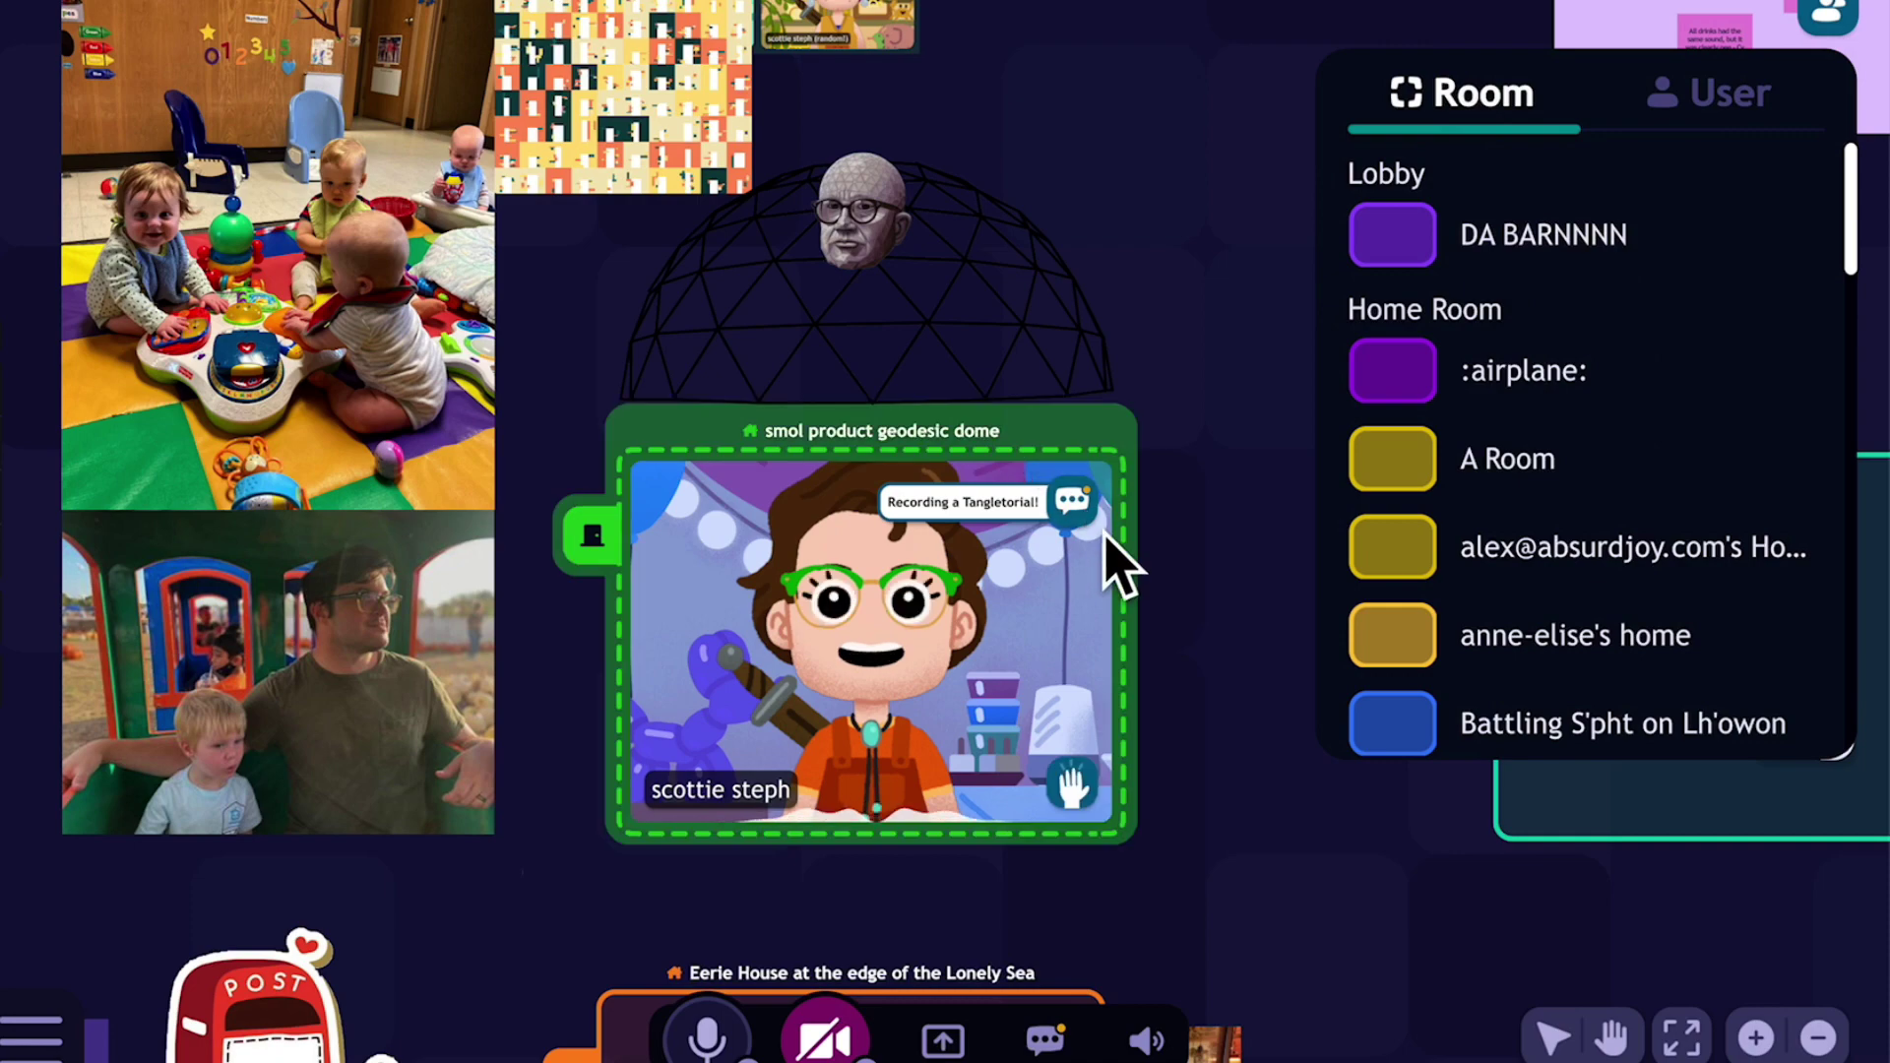
scroll(1242, 590, "down", 4)
left_click_drag(1240, 590, 1267, 537)
scroll(833, 596, "down", 4)
scroll(831, 624, "up", 4)
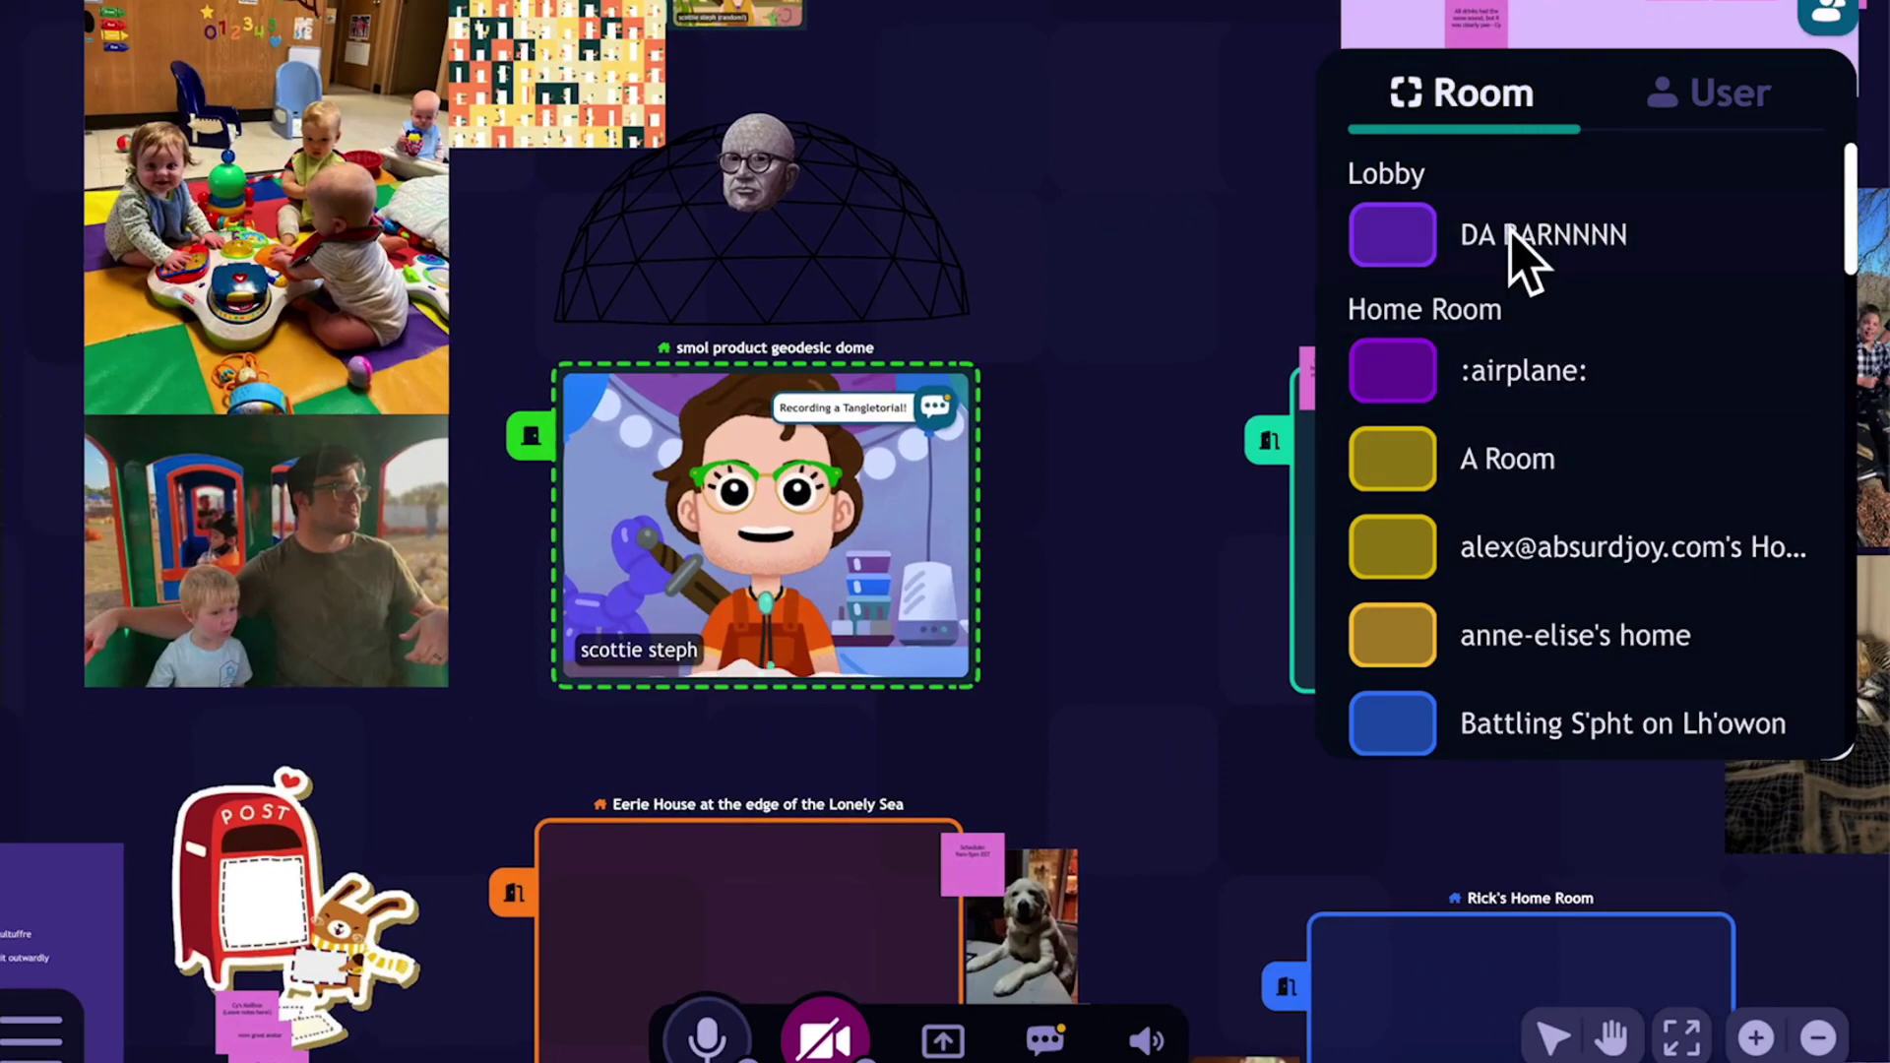
left_click(1532, 252)
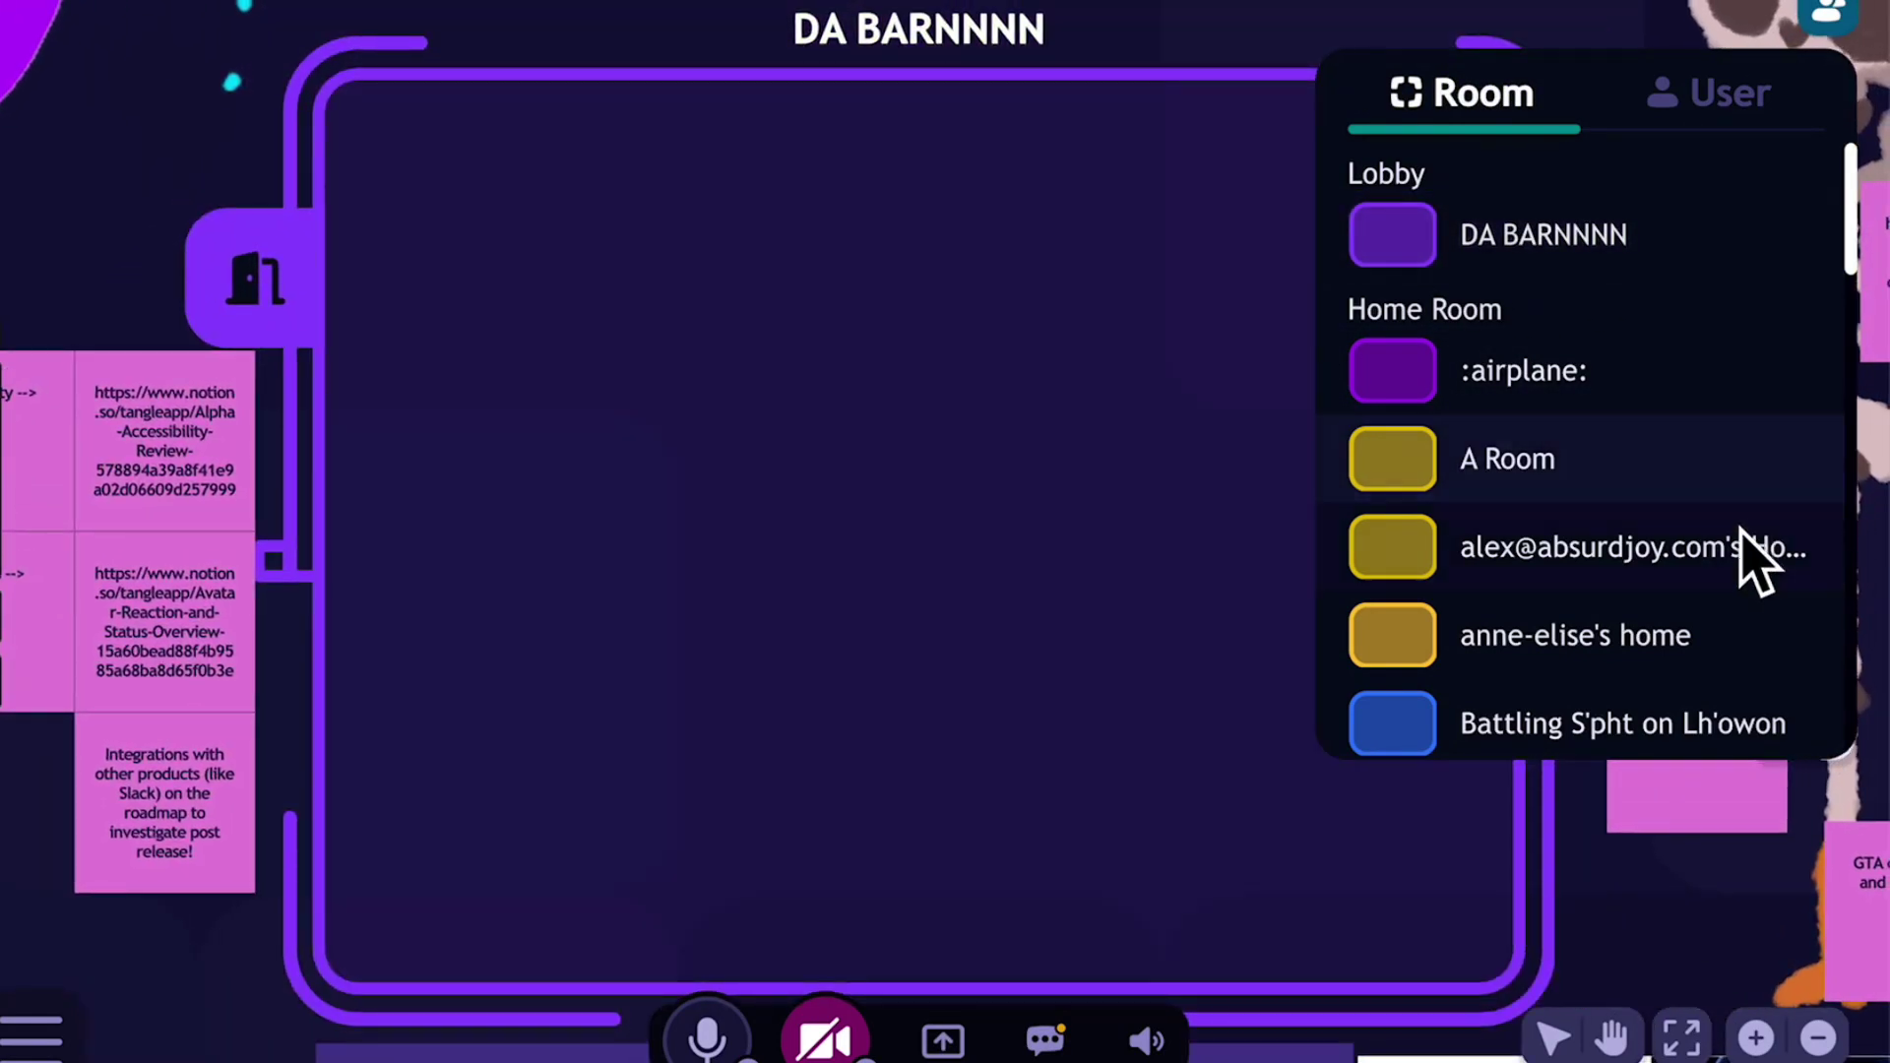
Browse the room list and jump to the home room listed directly above Room of Beans.
scroll(1753, 561, "down", 10)
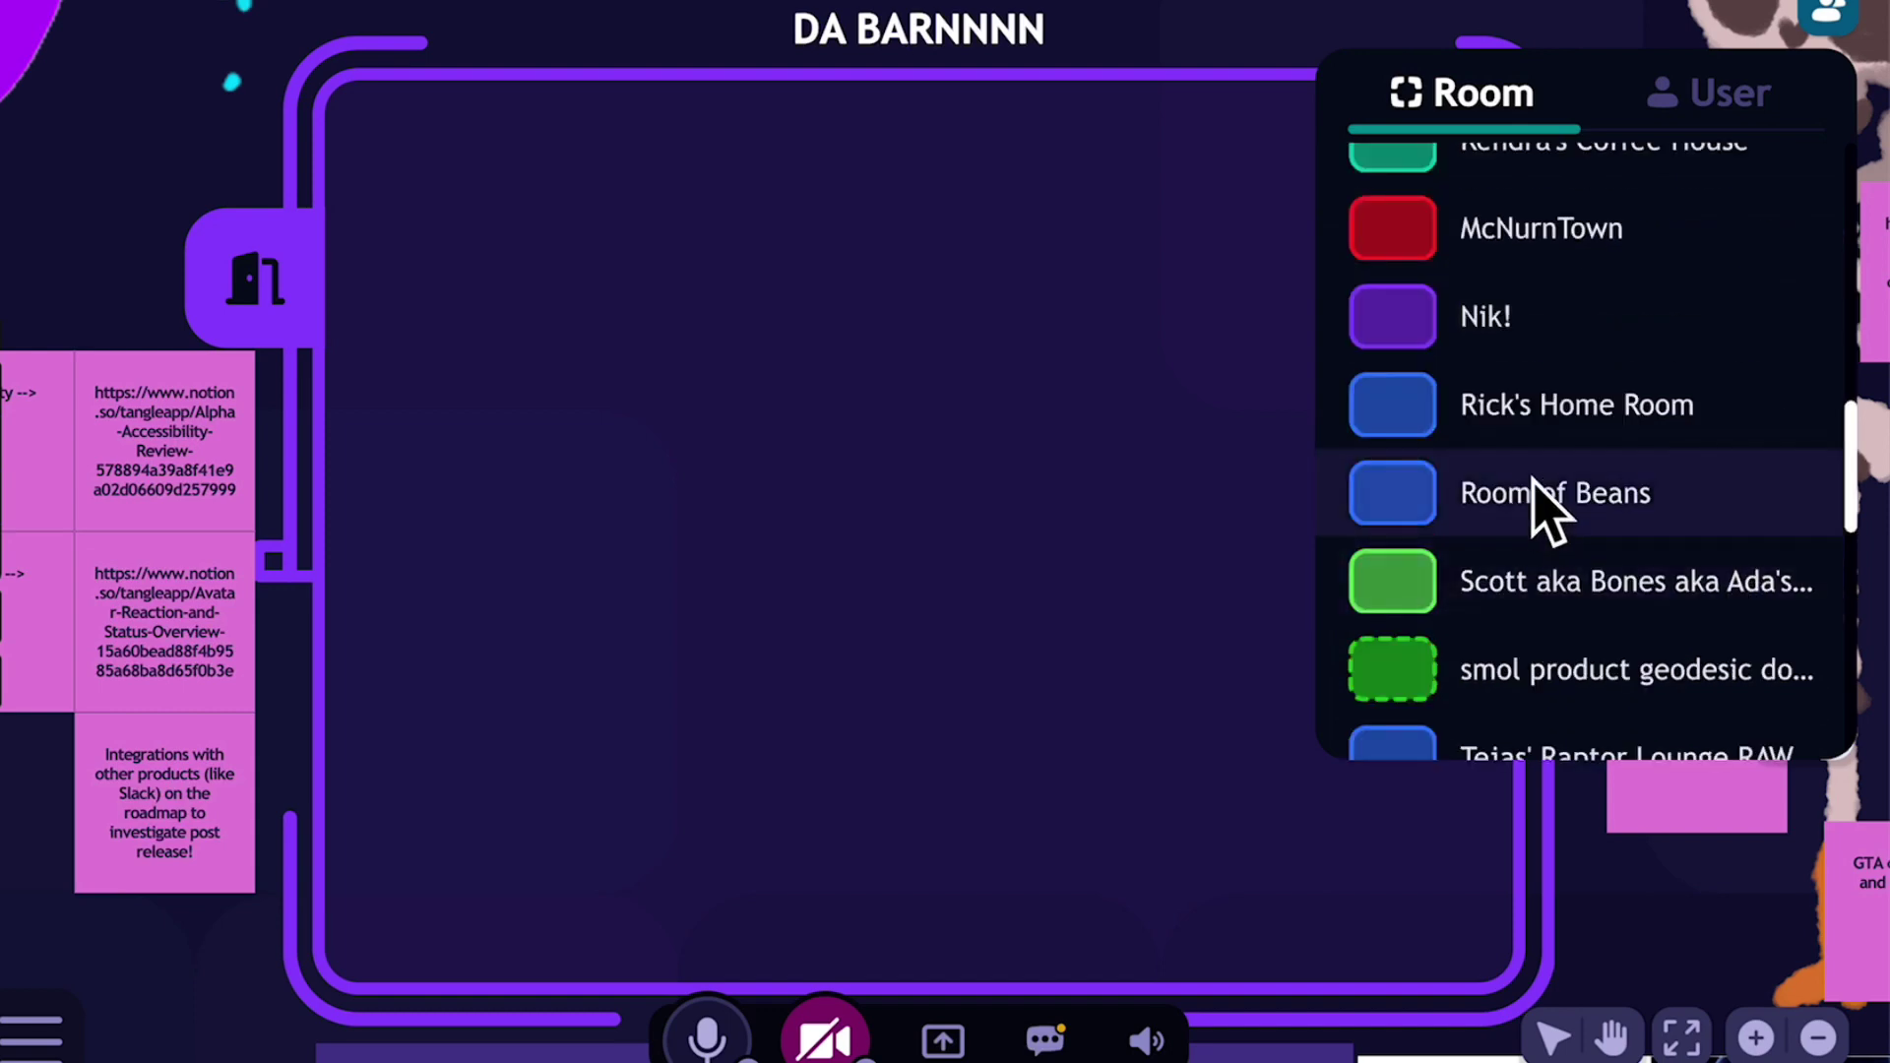
scroll(1551, 506, "down", 5)
scroll(1555, 502, "up", 8)
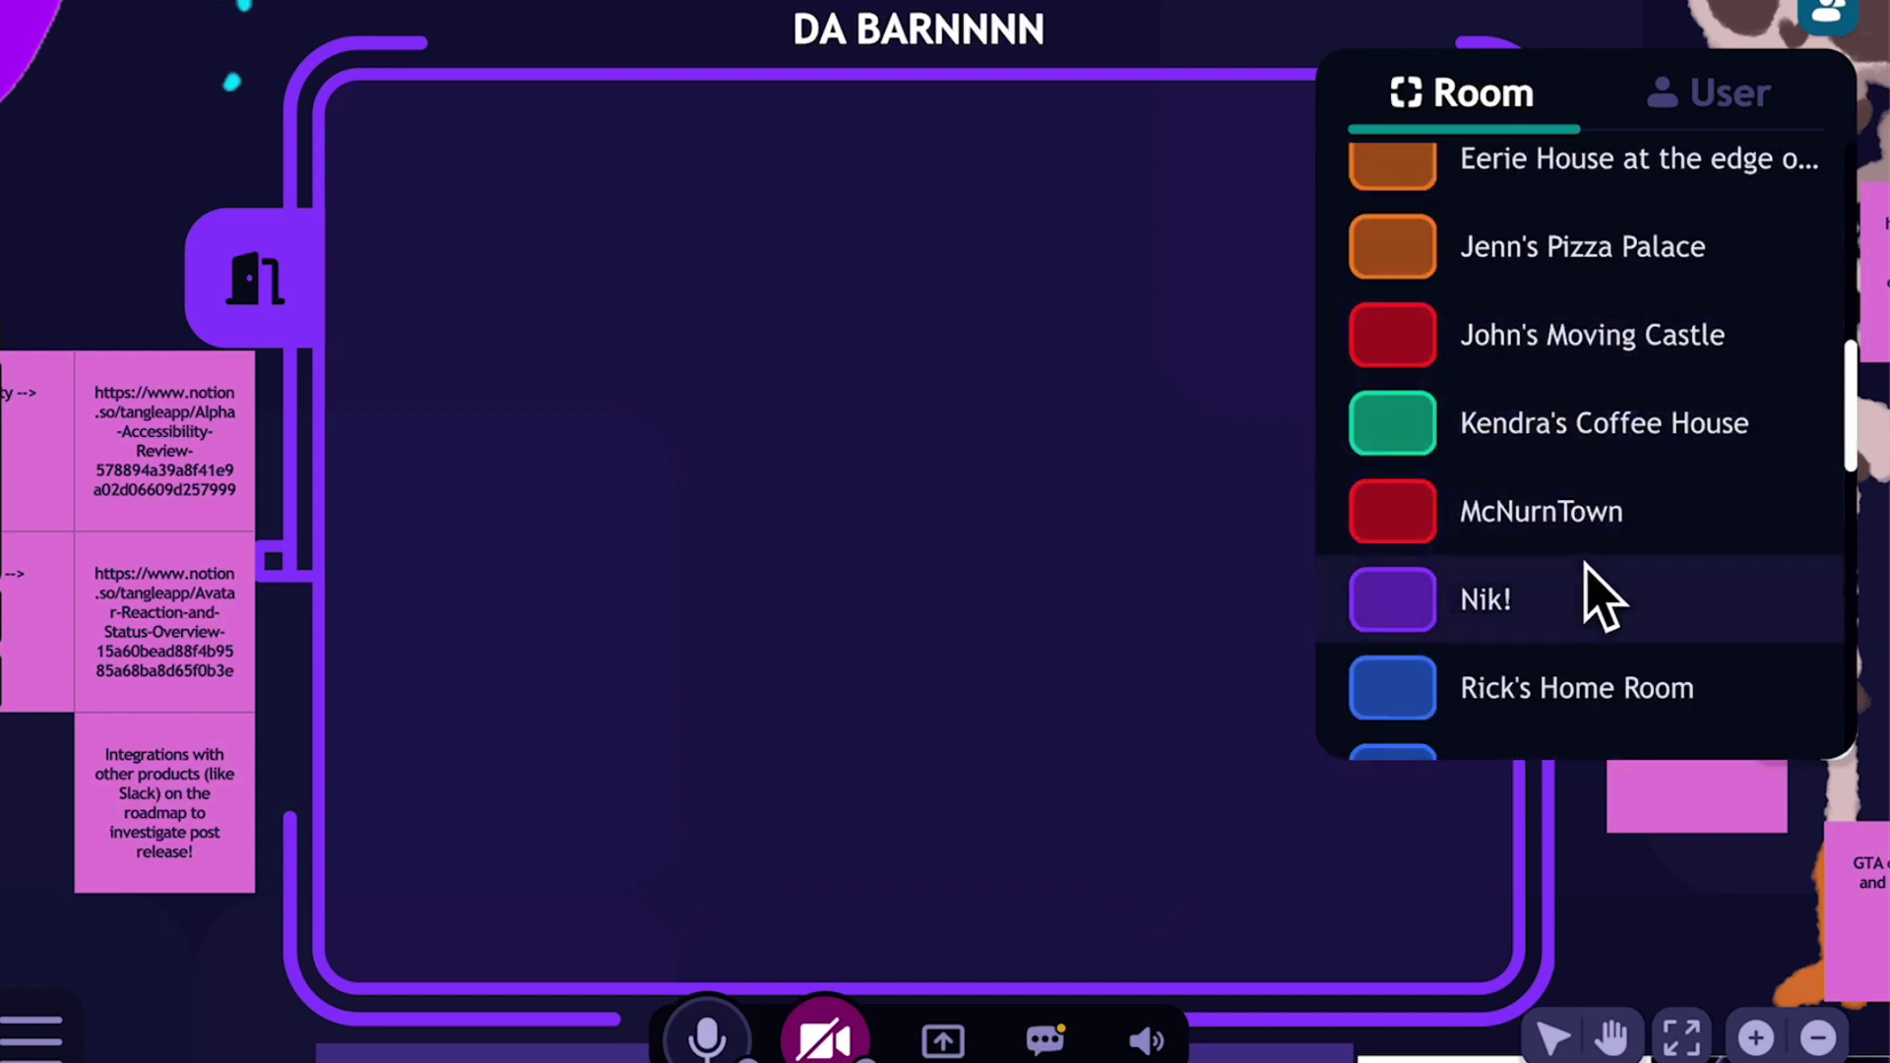
left_click(1572, 697)
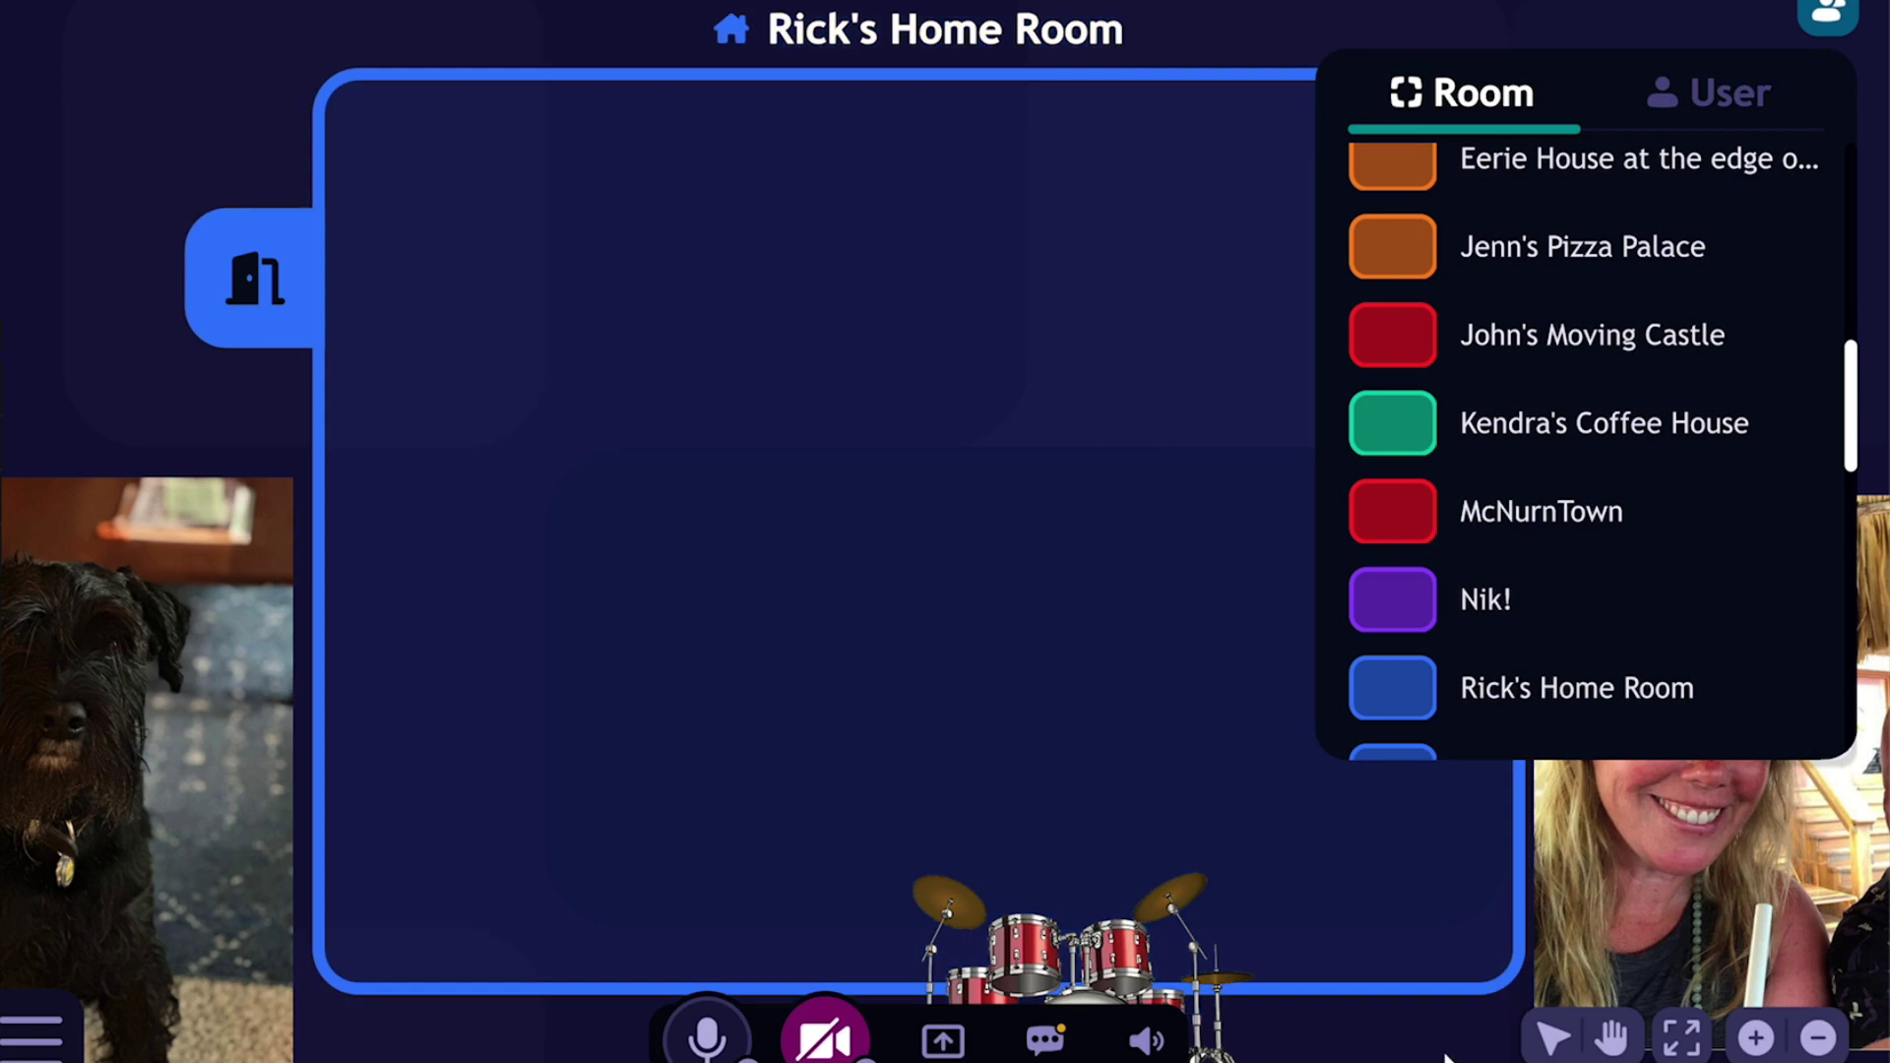
Return the view to the smol product geodesic dome and close the room and user directory.
left_click(1440, 1046)
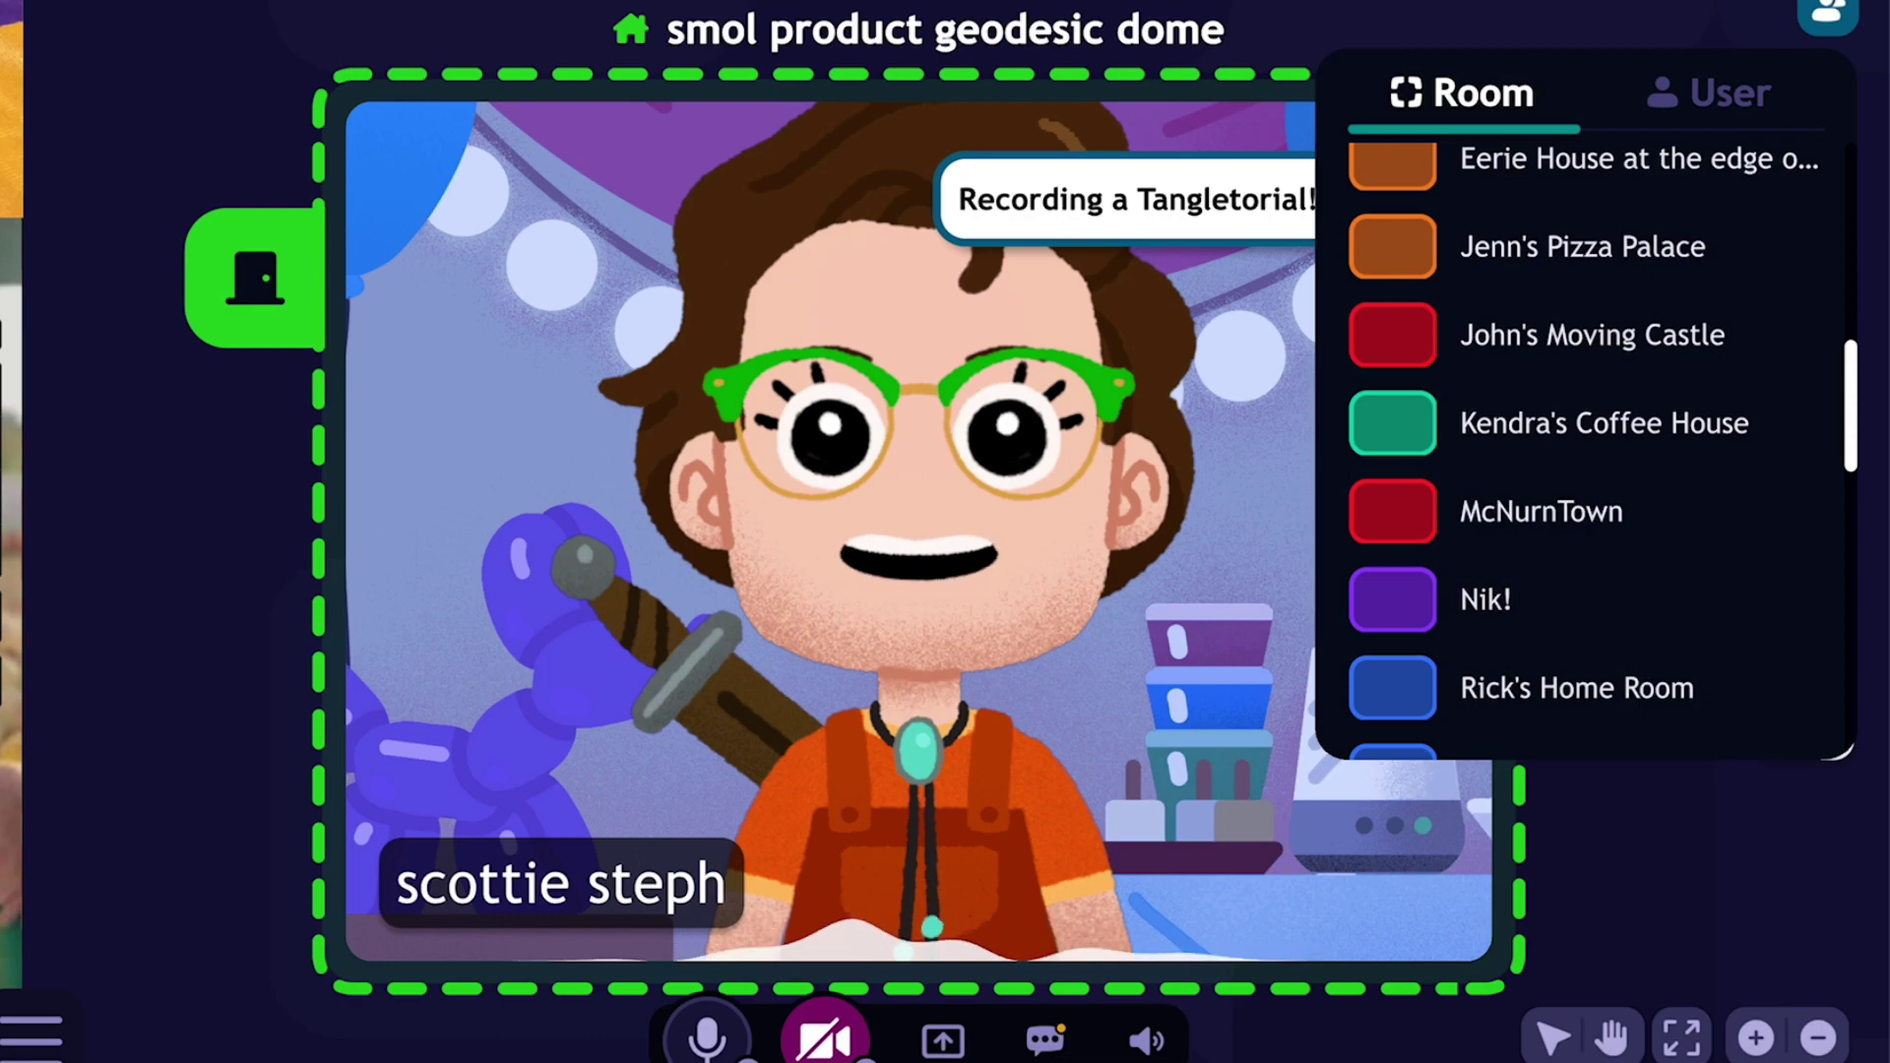
left_click(1834, 16)
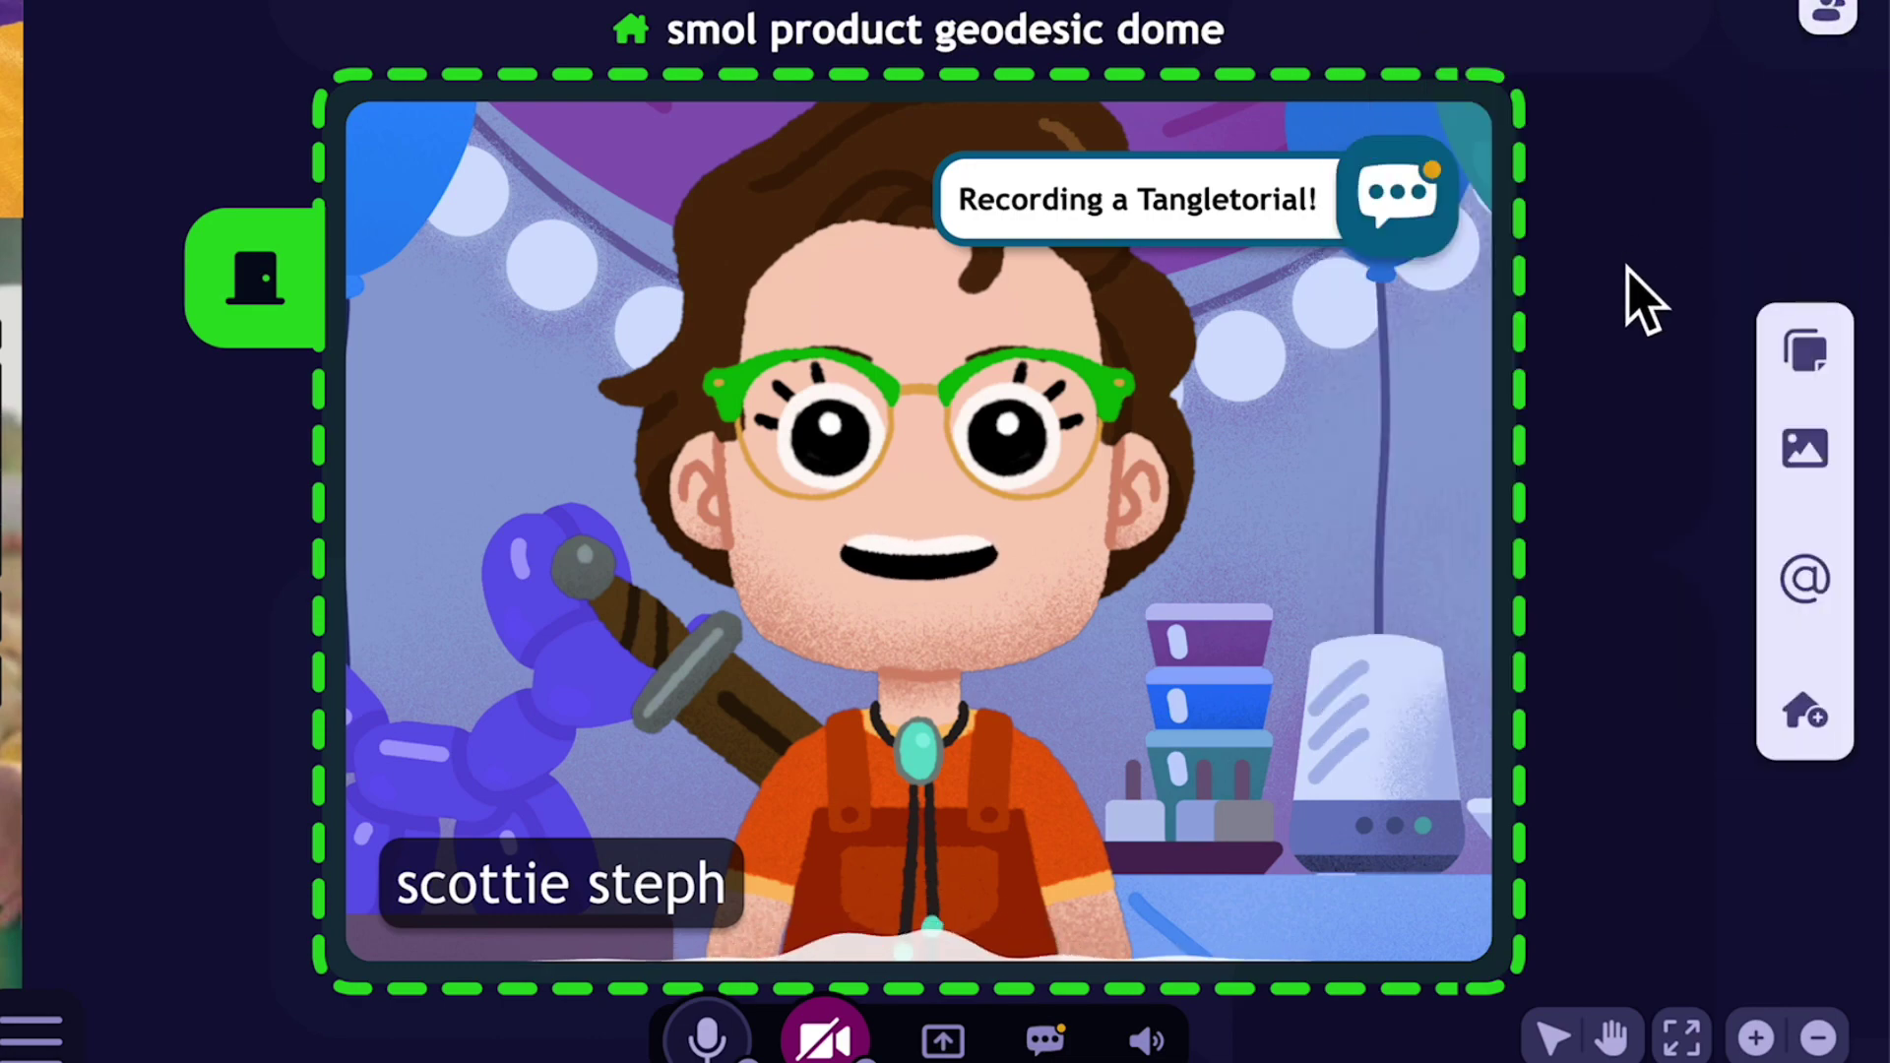
Use Focus repeatedly to switch the view between the smol product geodesic dome and the overview of the whole office.
key("f")
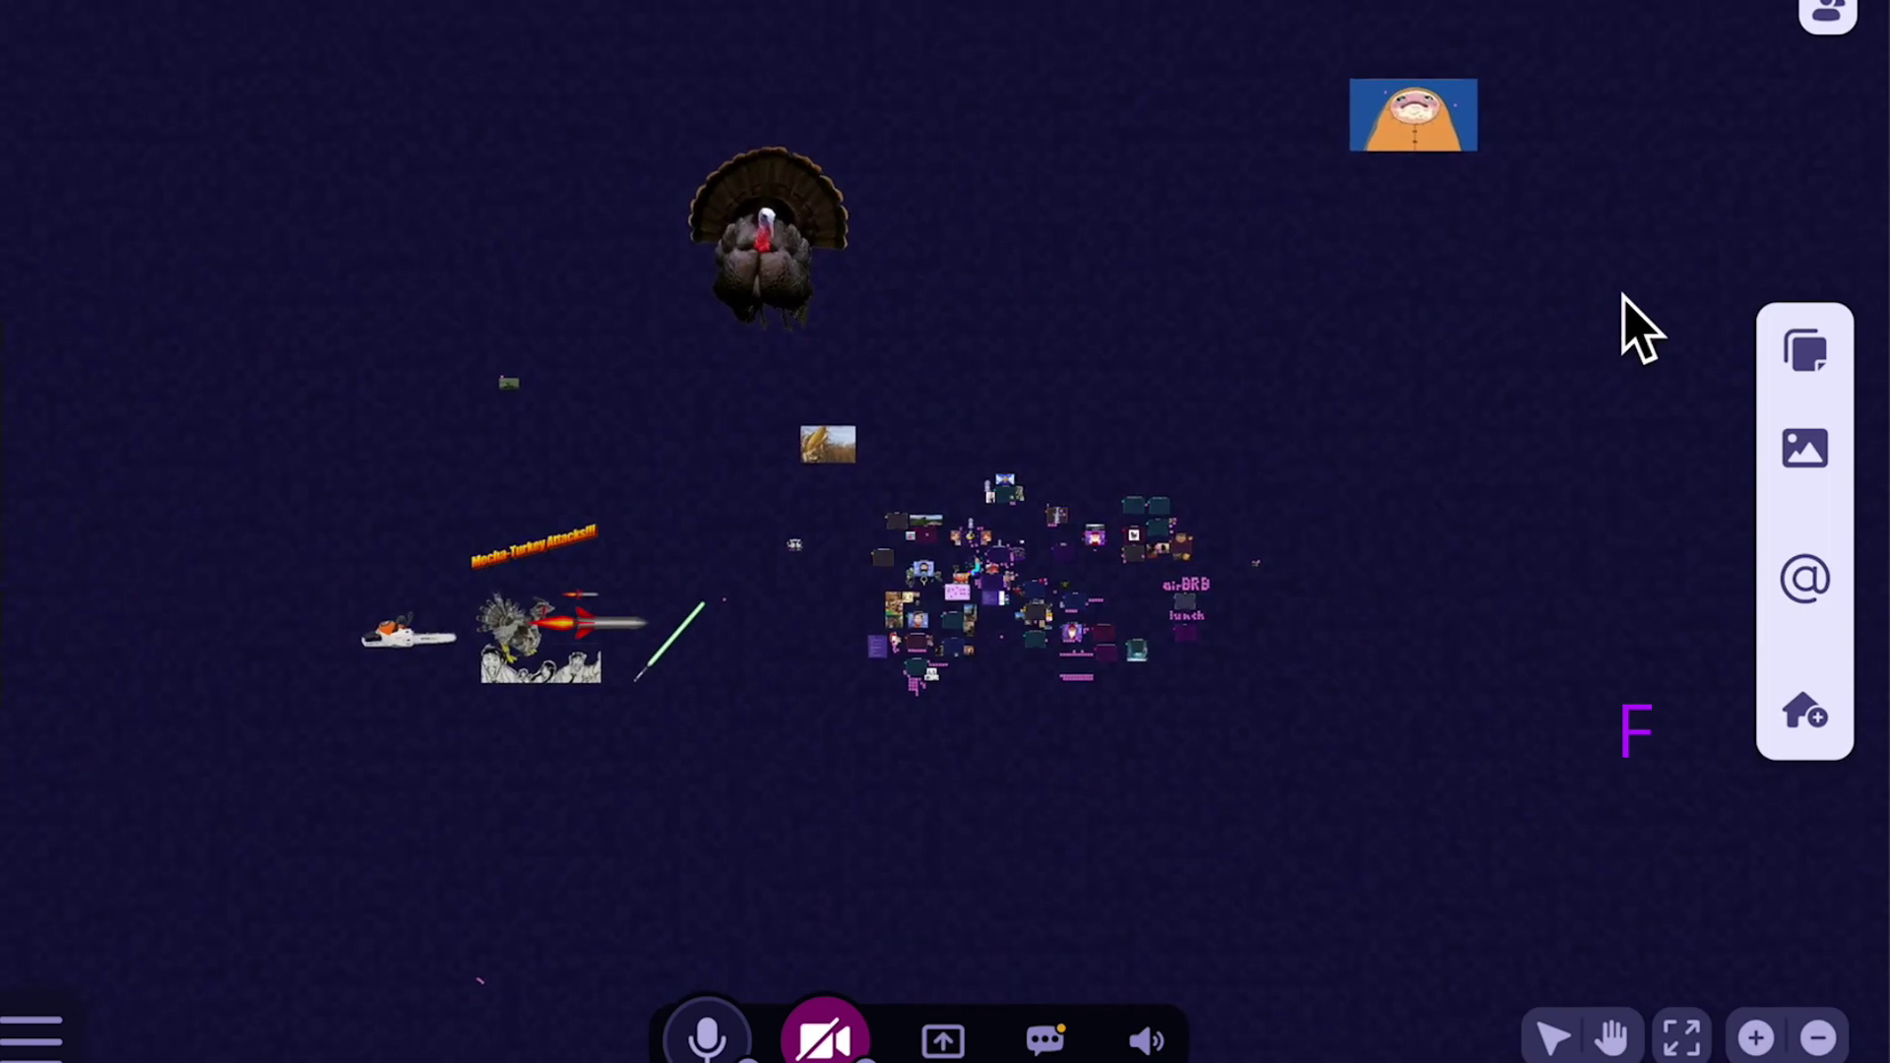
key("f")
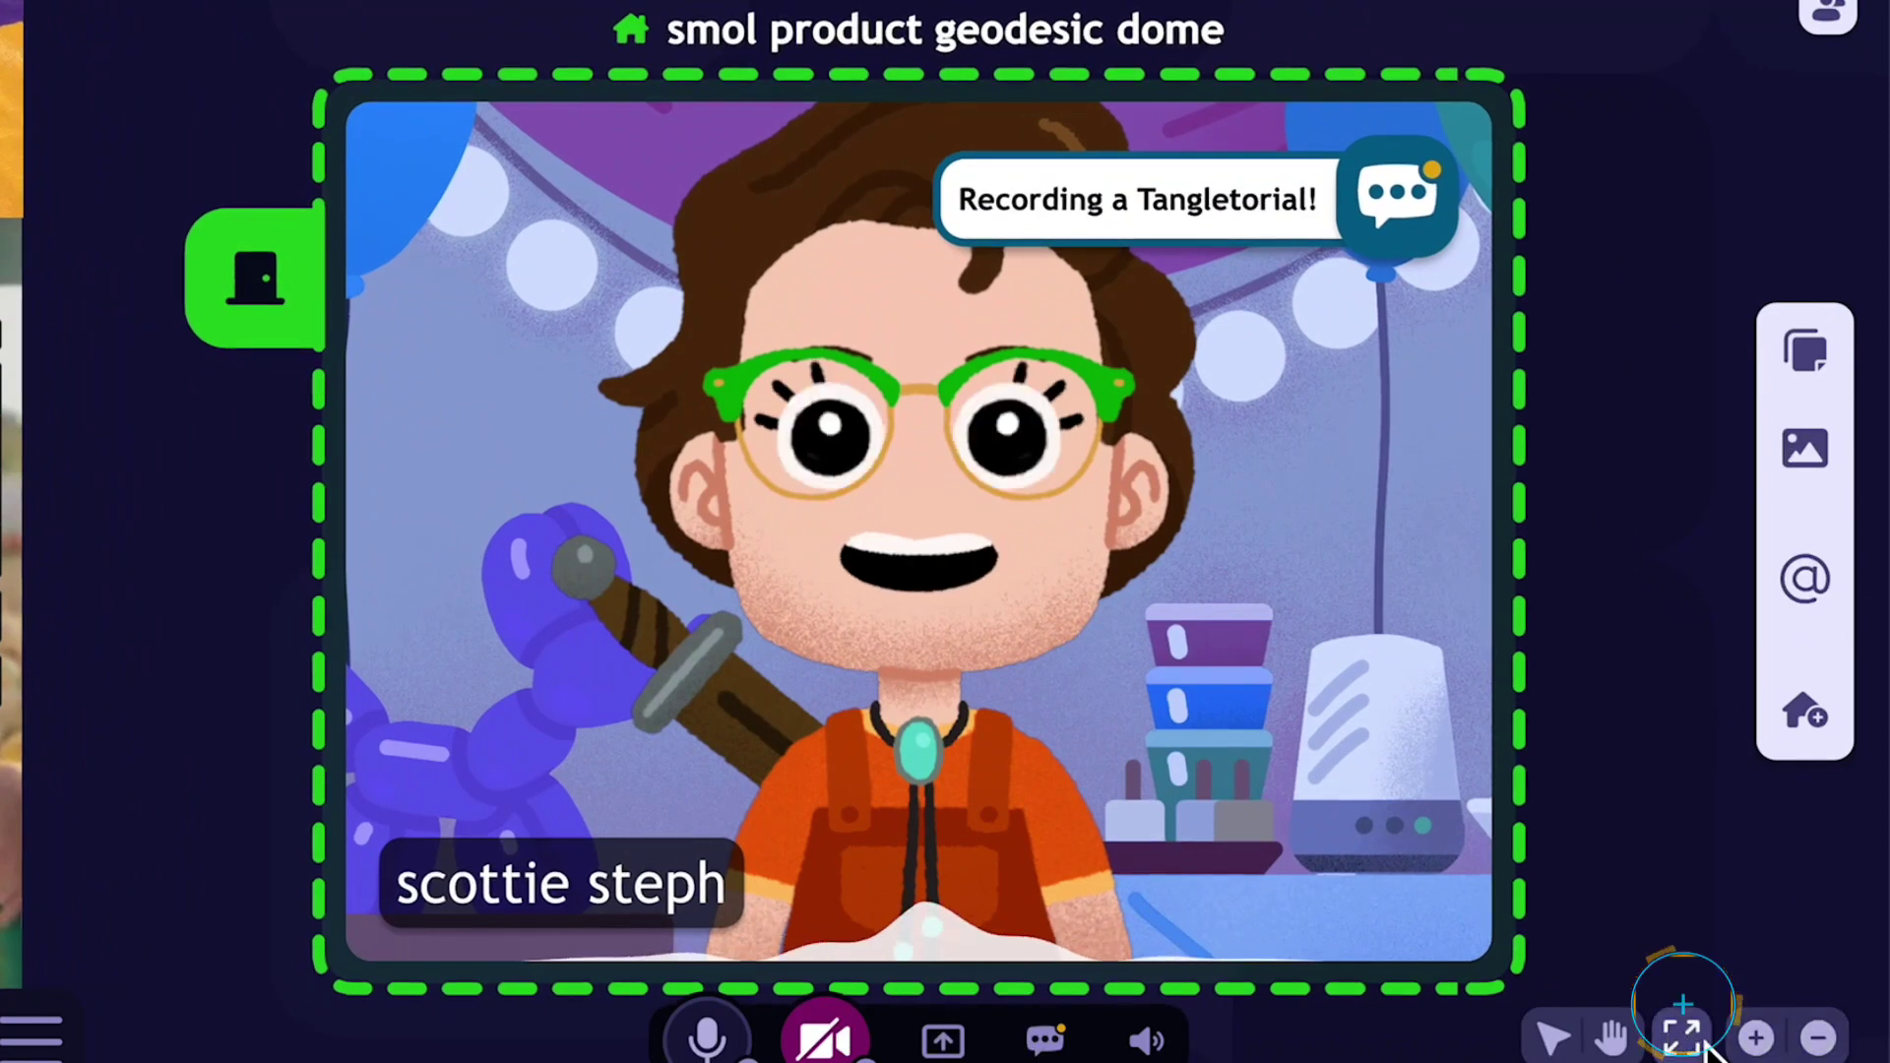
left_click(1681, 1024)
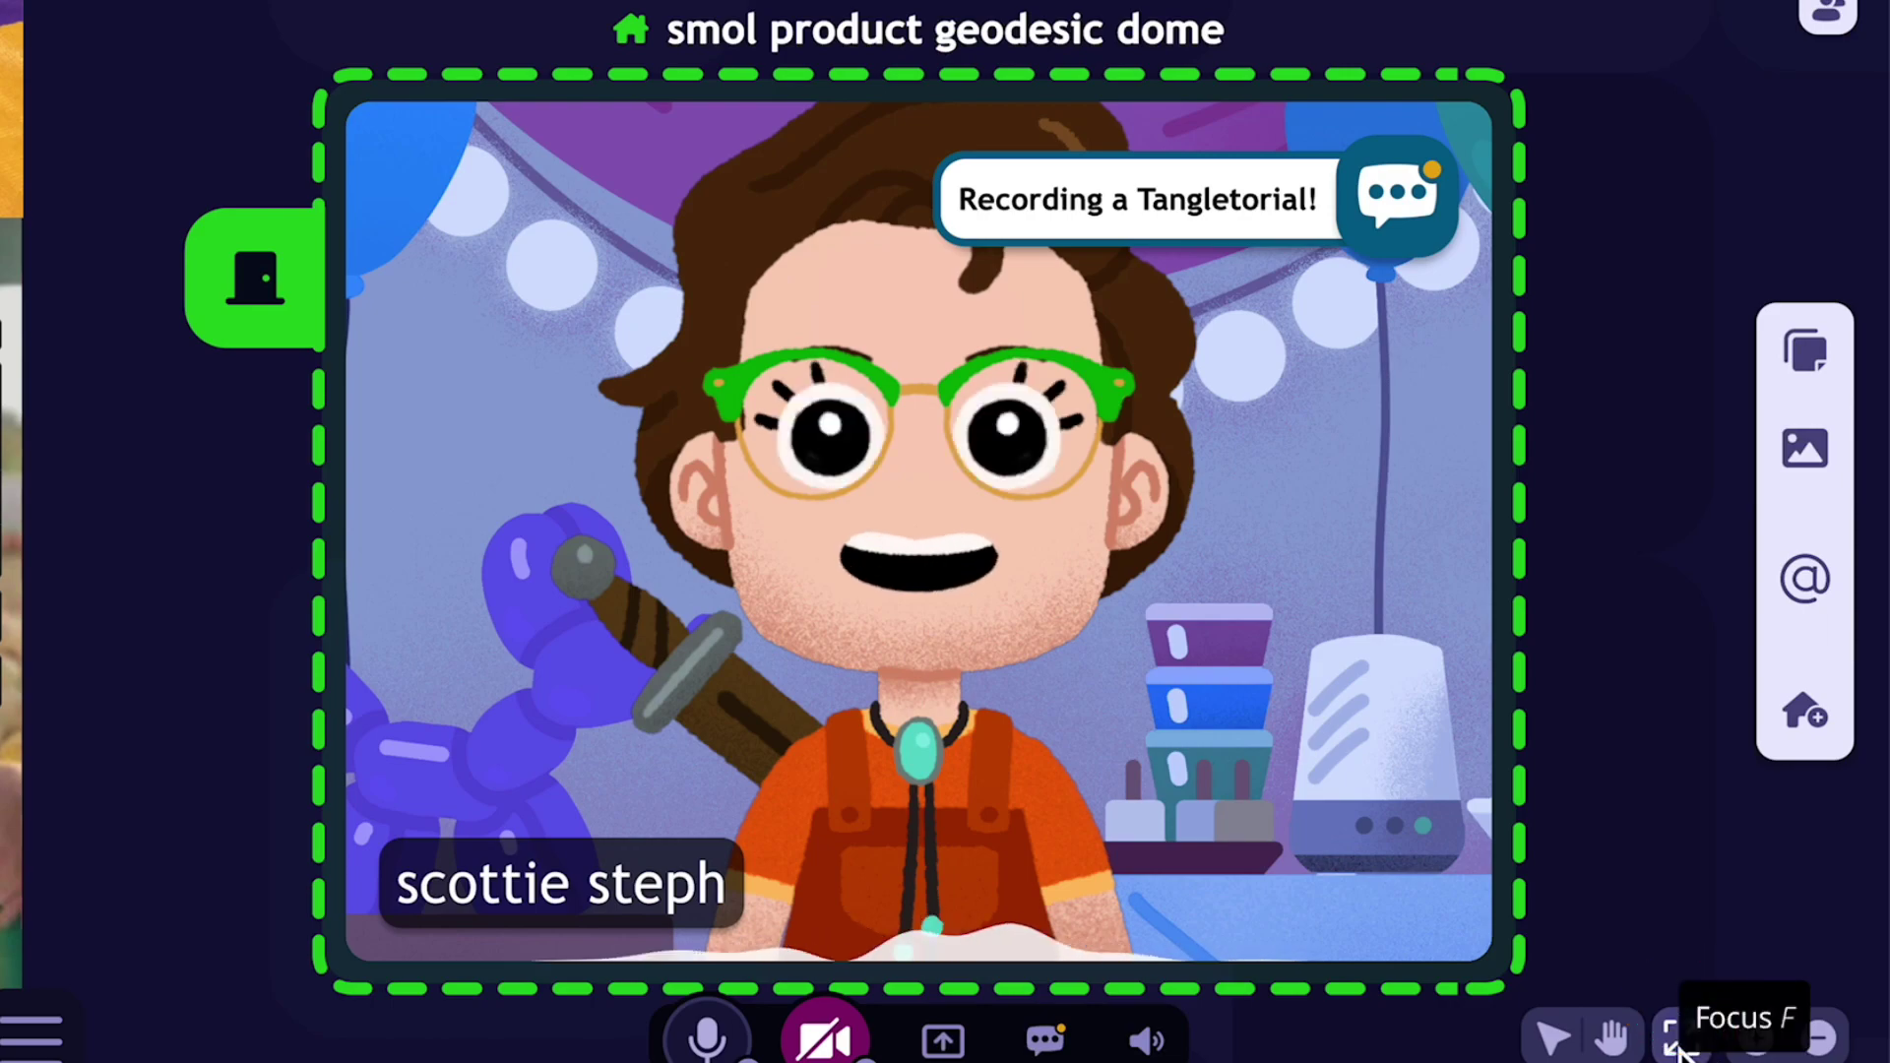
left_click(1679, 1039)
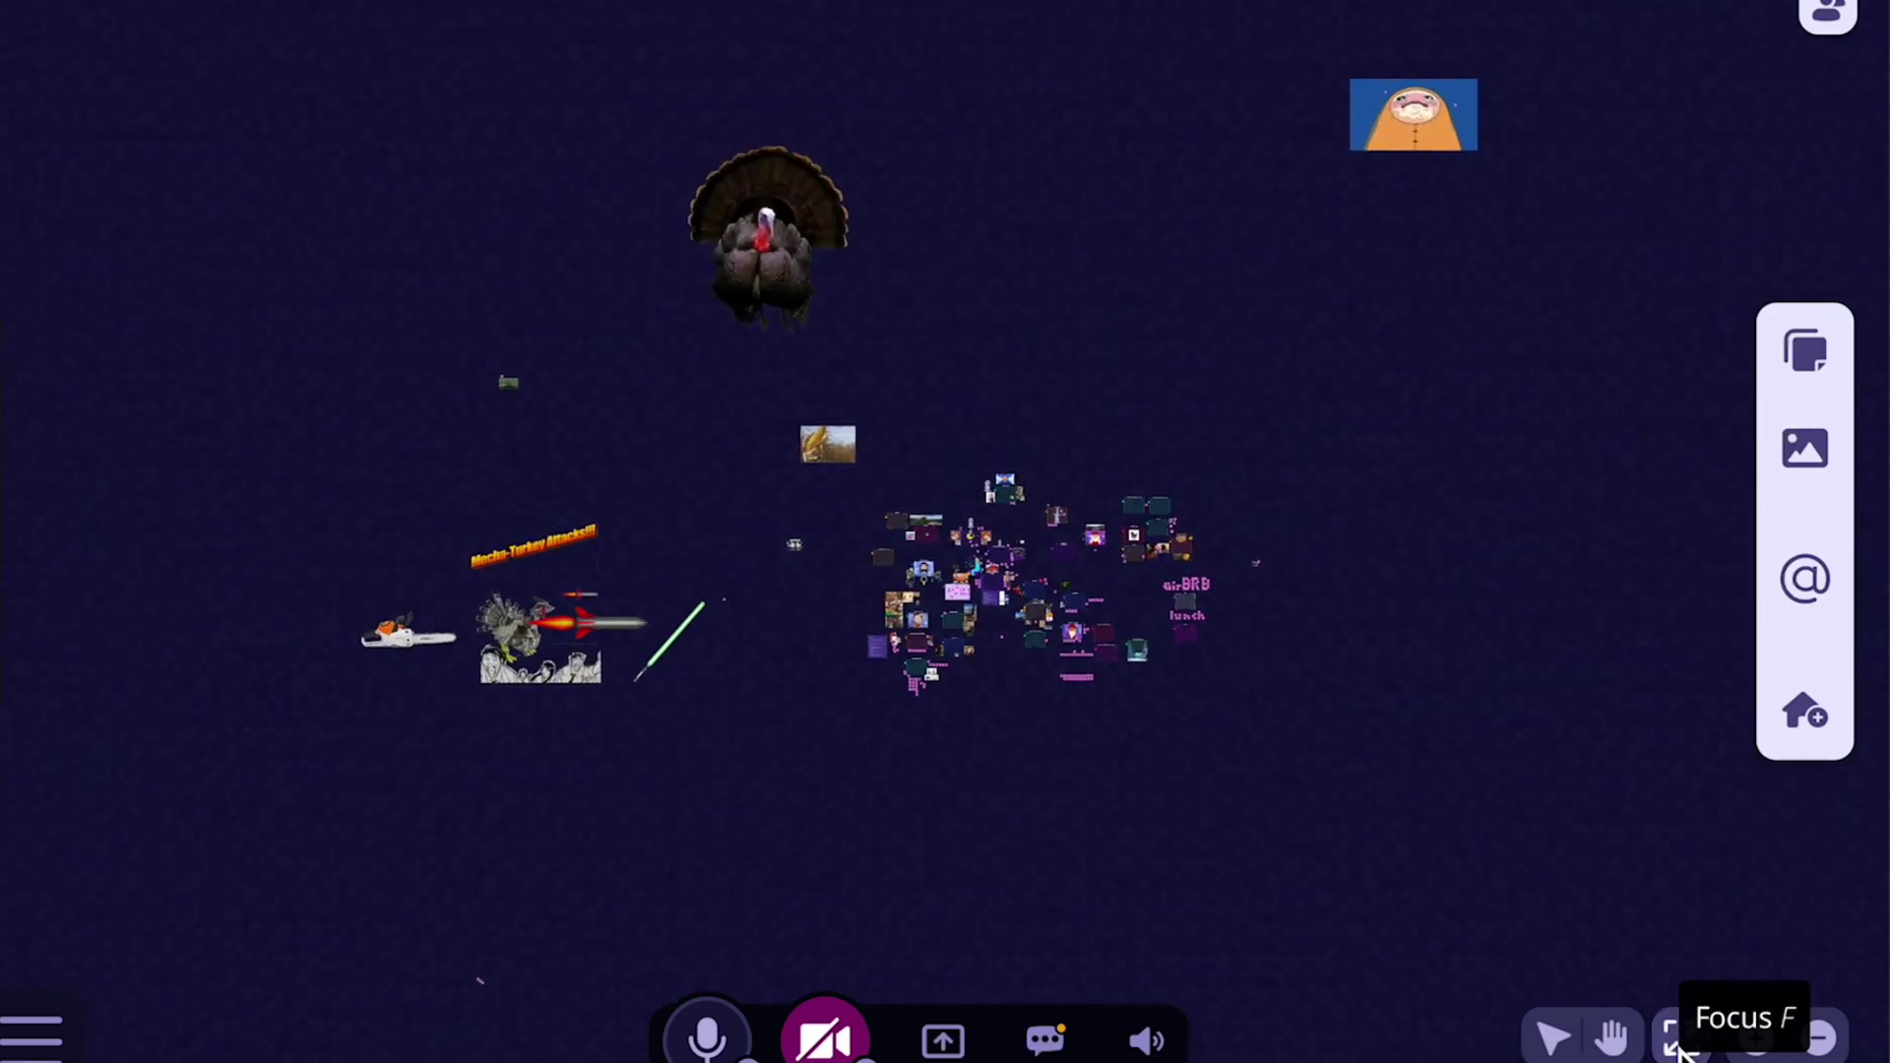
left_click(1679, 1050)
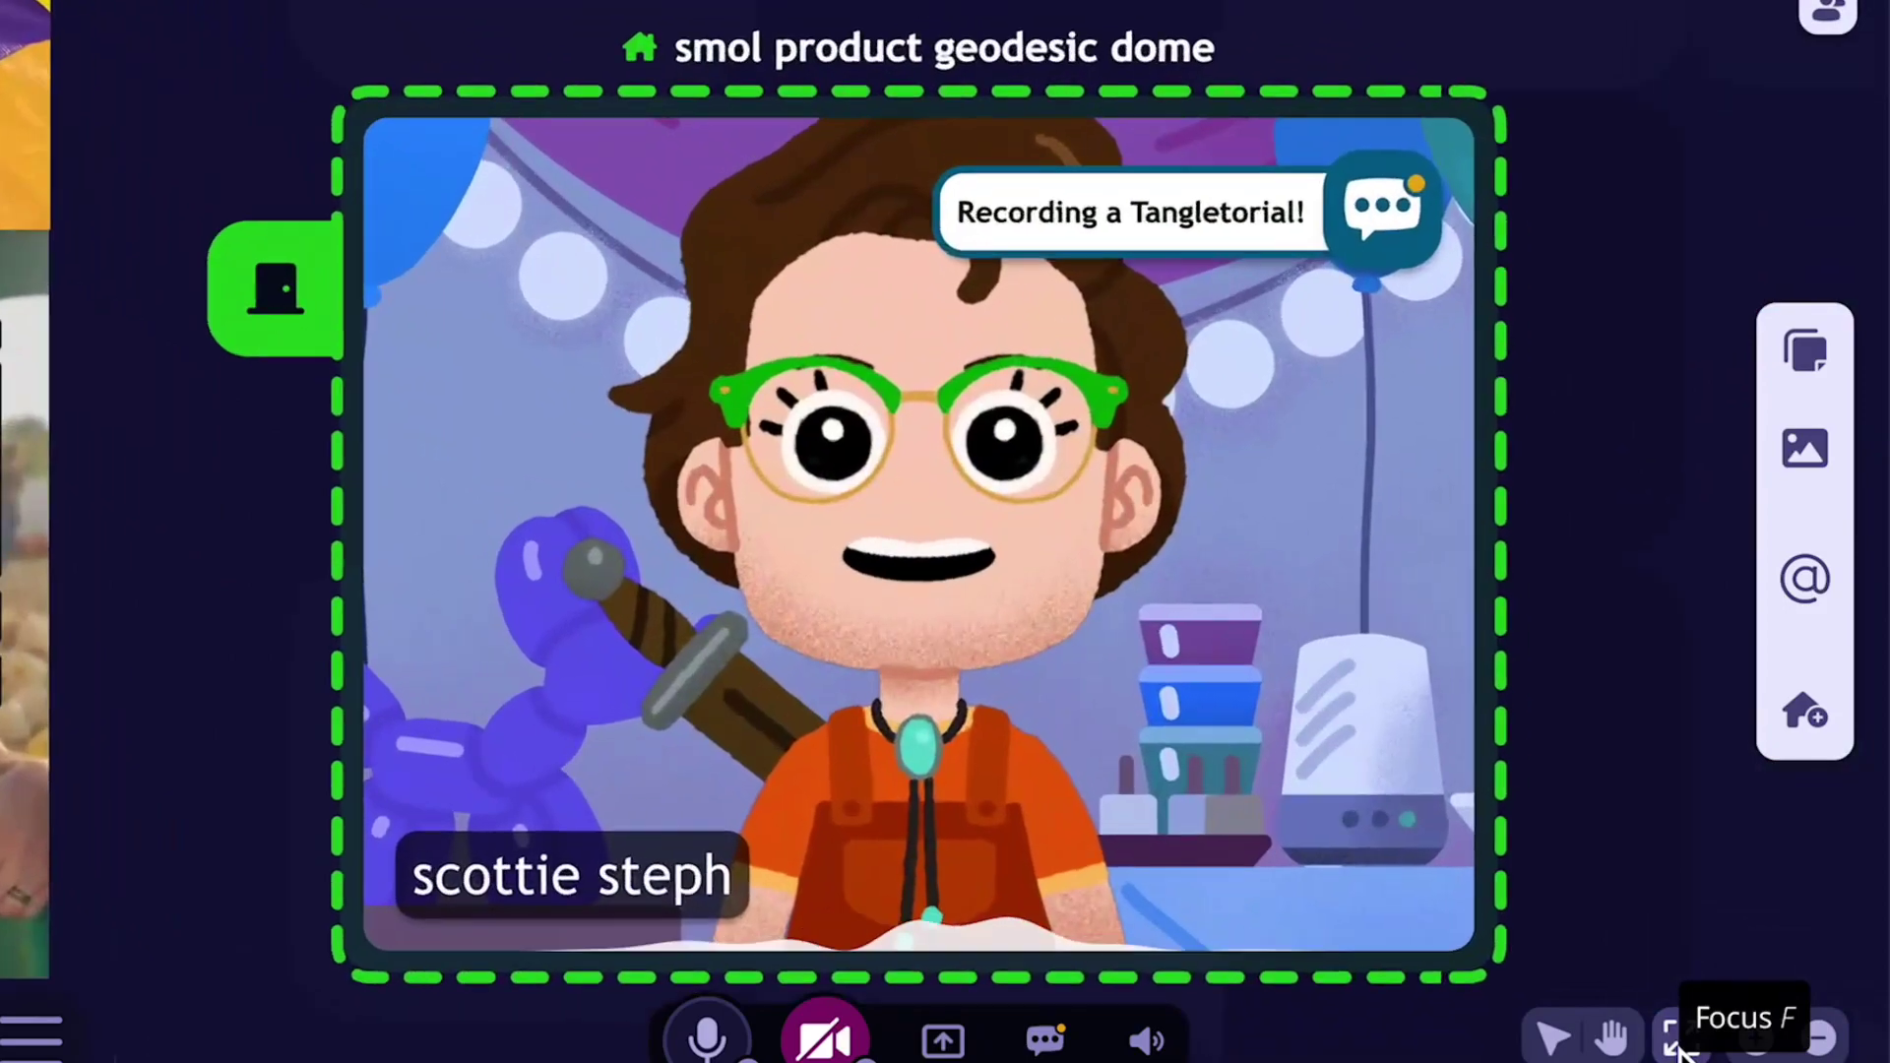
left_click(1679, 1049)
left_click(1679, 1038)
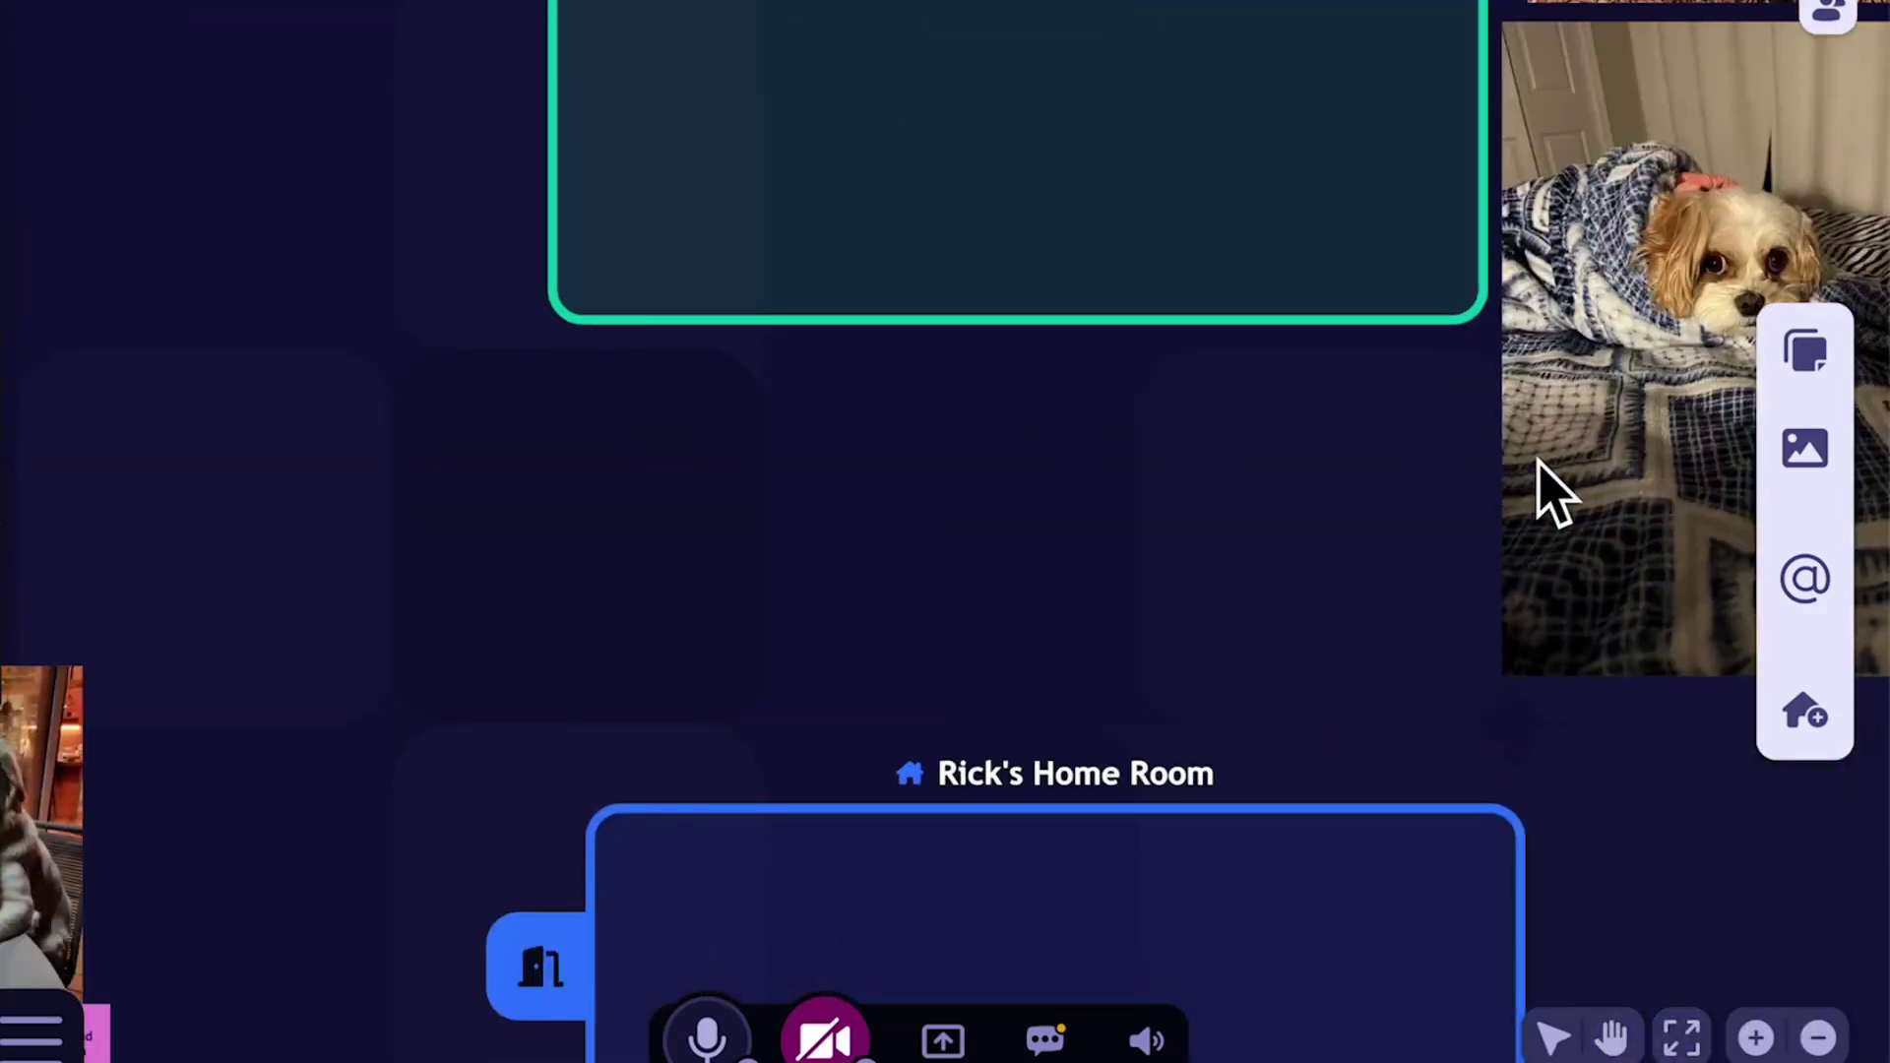
Pan across the office to the airBRB and lunch rooms, and use Focus to return the view to the home room.
left_click_drag(1538, 459, 0, 573)
left_click_drag(1550, 627, 0, 516)
left_click_drag(950, 576, 0, 541)
scroll(1219, 502, "down", 6)
left_click_drag(1266, 601, 466, 590)
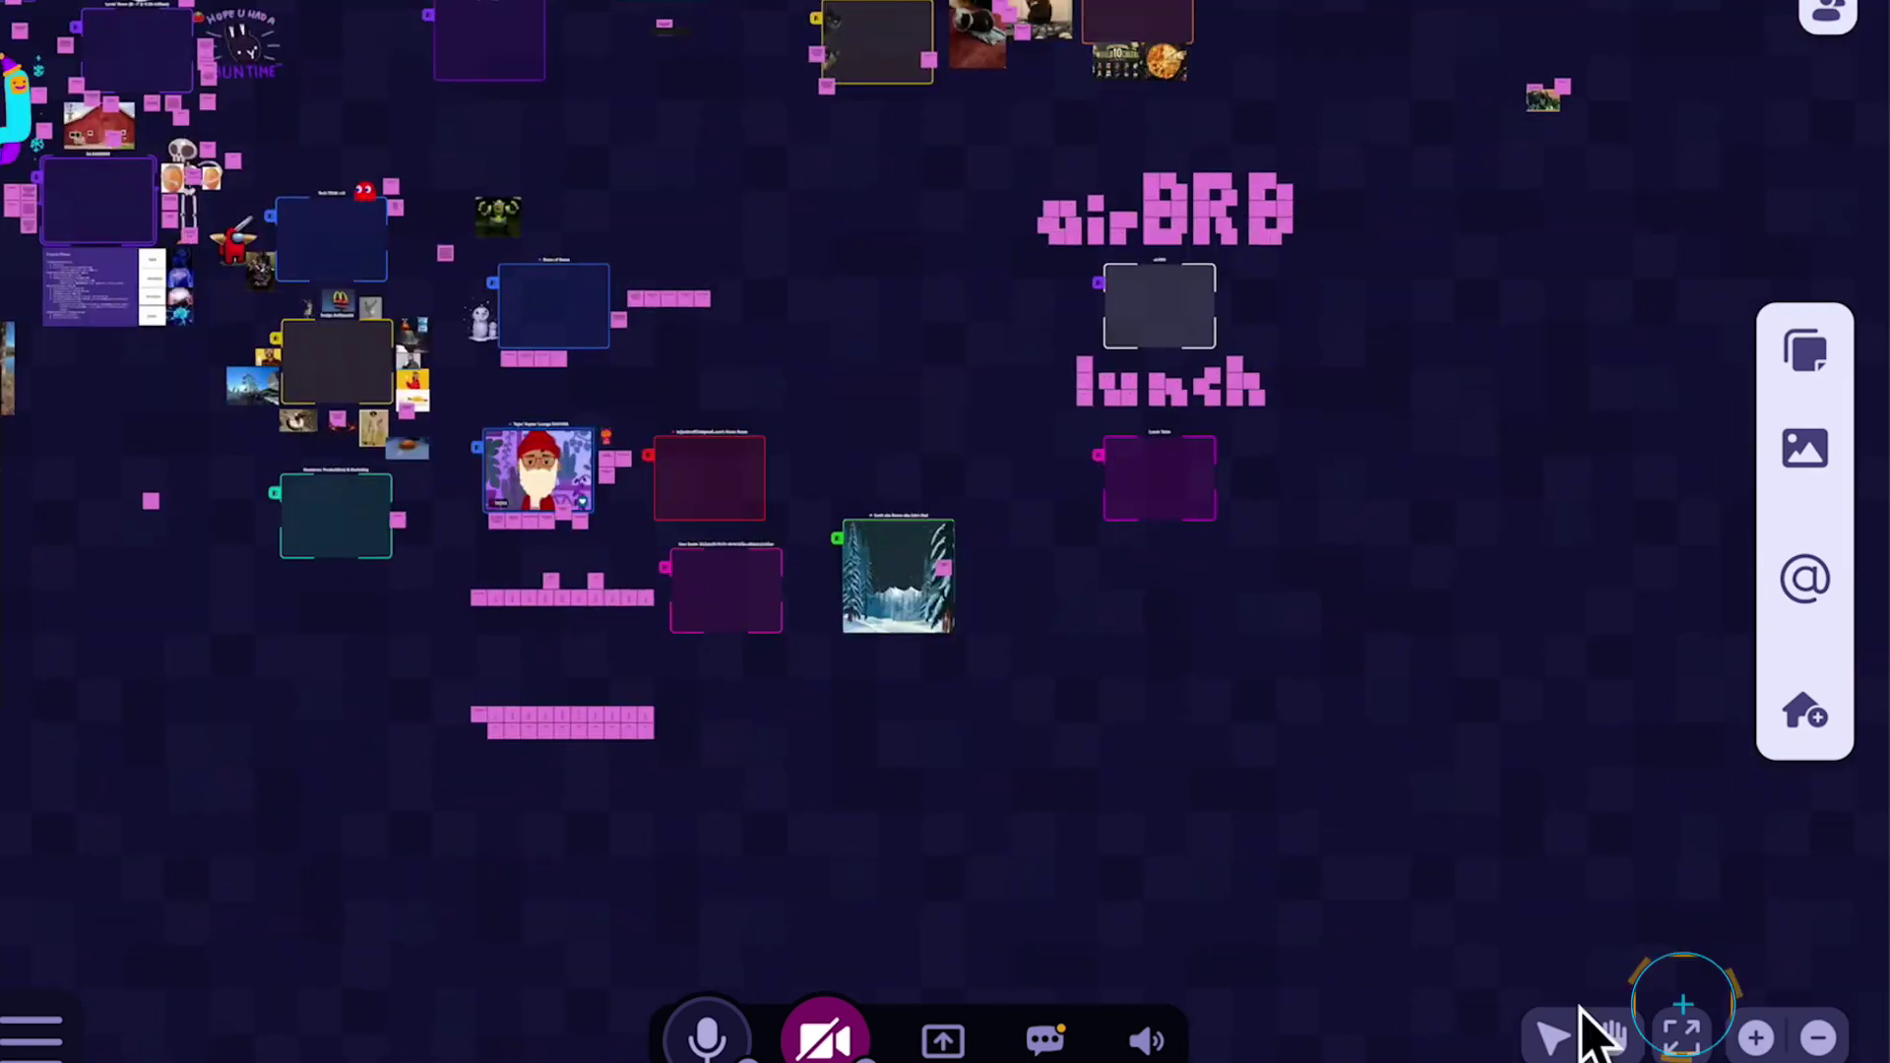
left_click(1684, 1033)
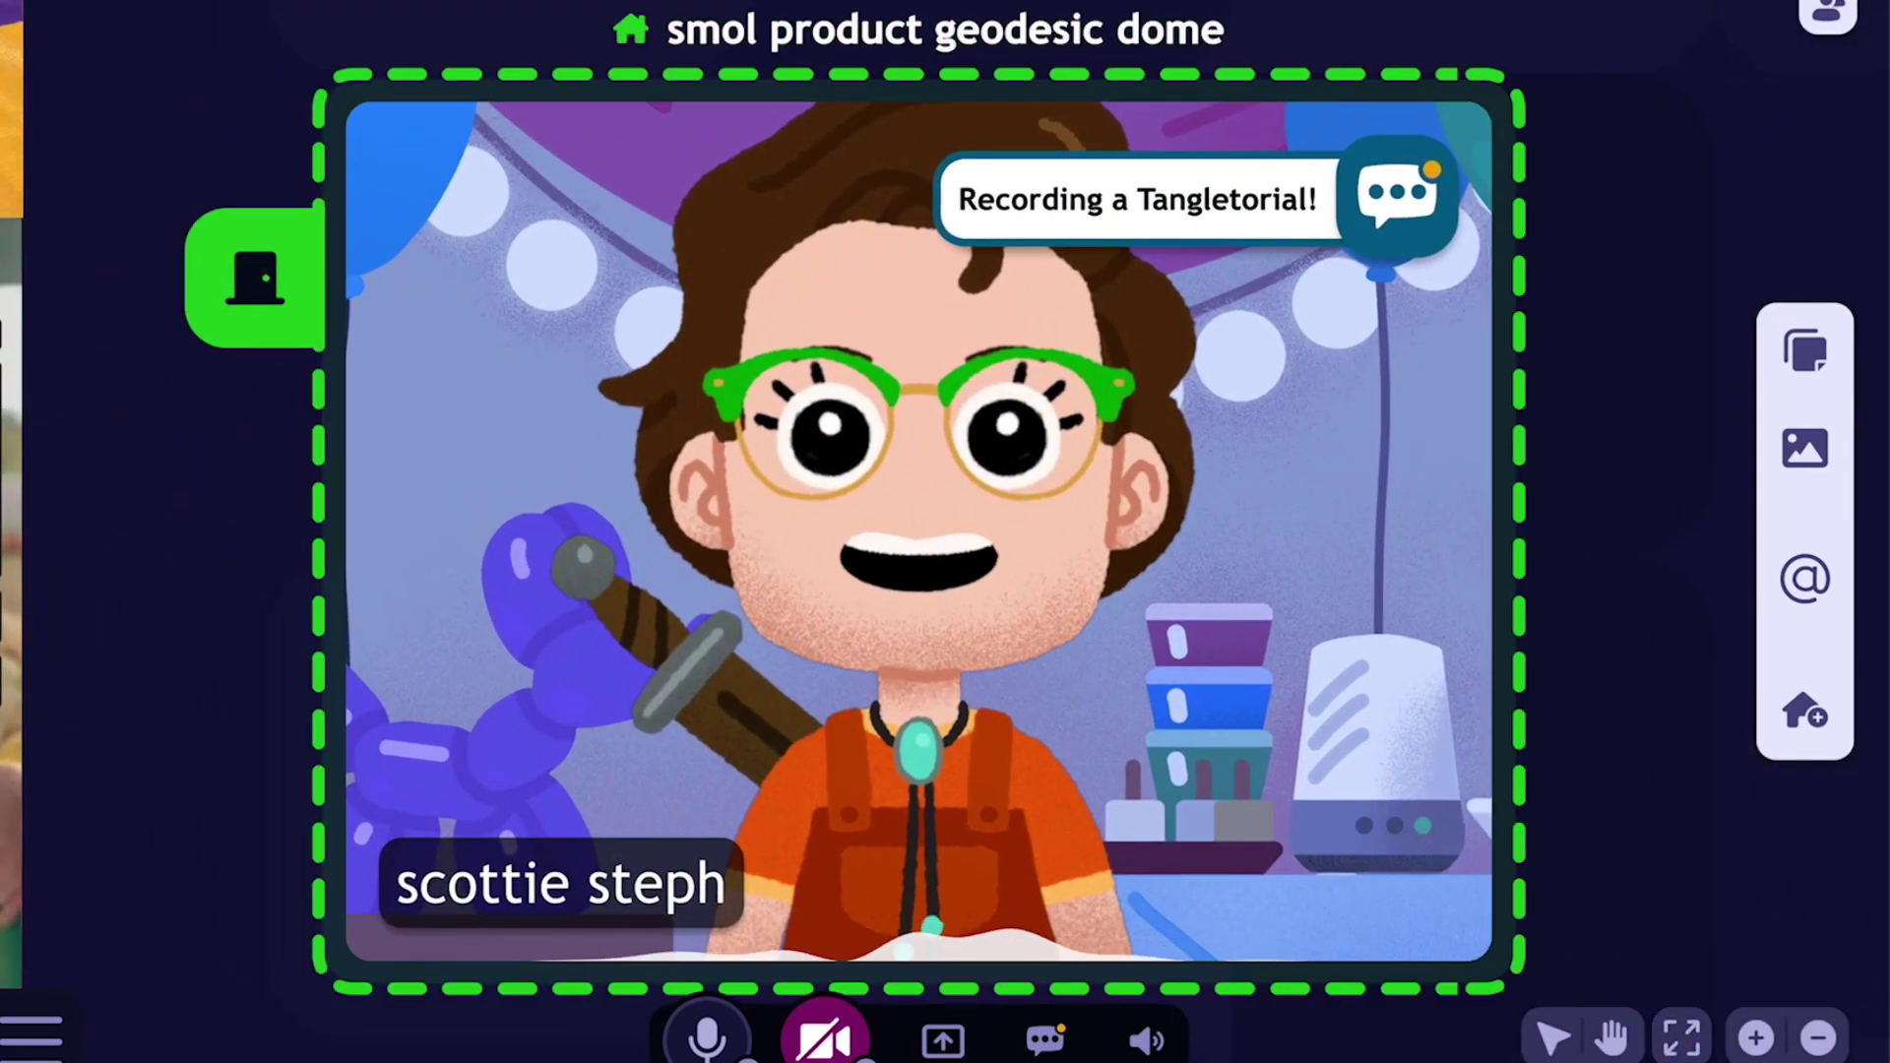
Find the DA BARNNNN room on the map, enter it, and go back to the smol product geodesic dome home room.
left_click_drag(1286, 528, 406, 591)
scroll(1032, 514, "down", 6)
left_click_drag(1169, 582, 1055, 569)
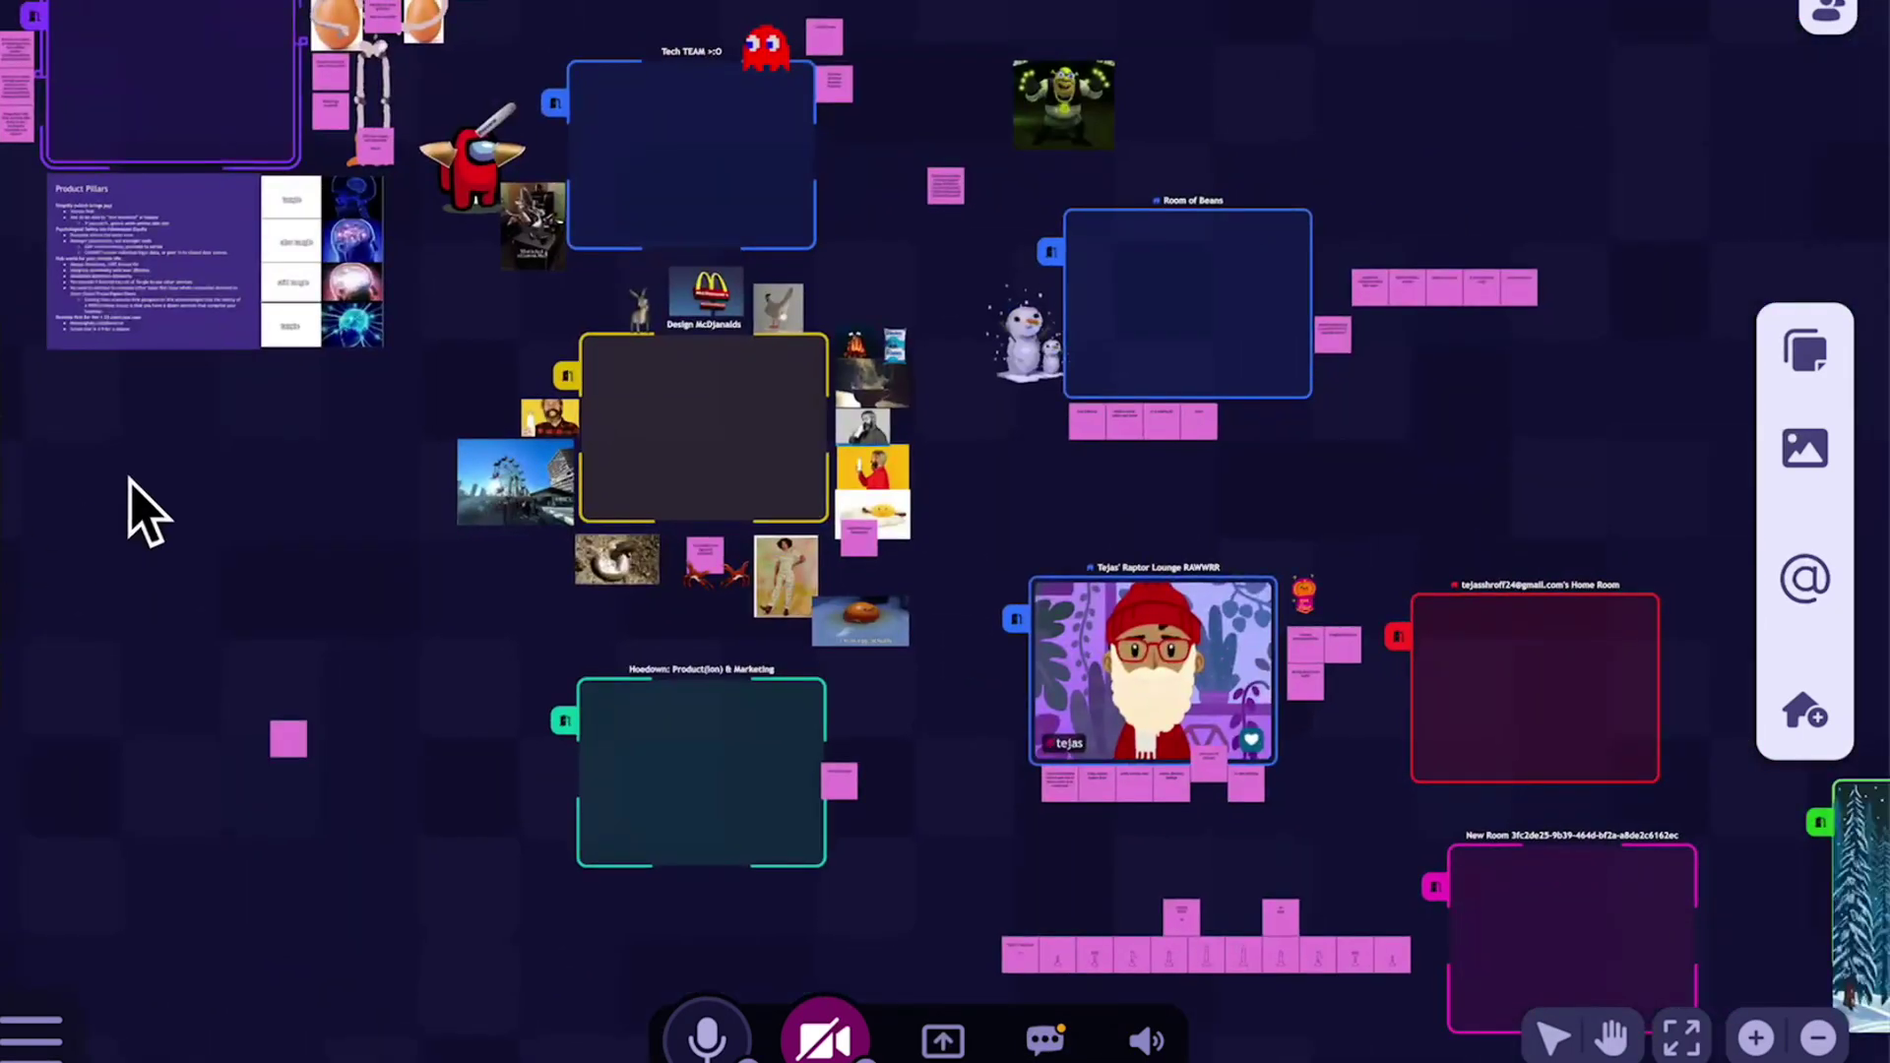
left_click_drag(297, 462, 670, 817)
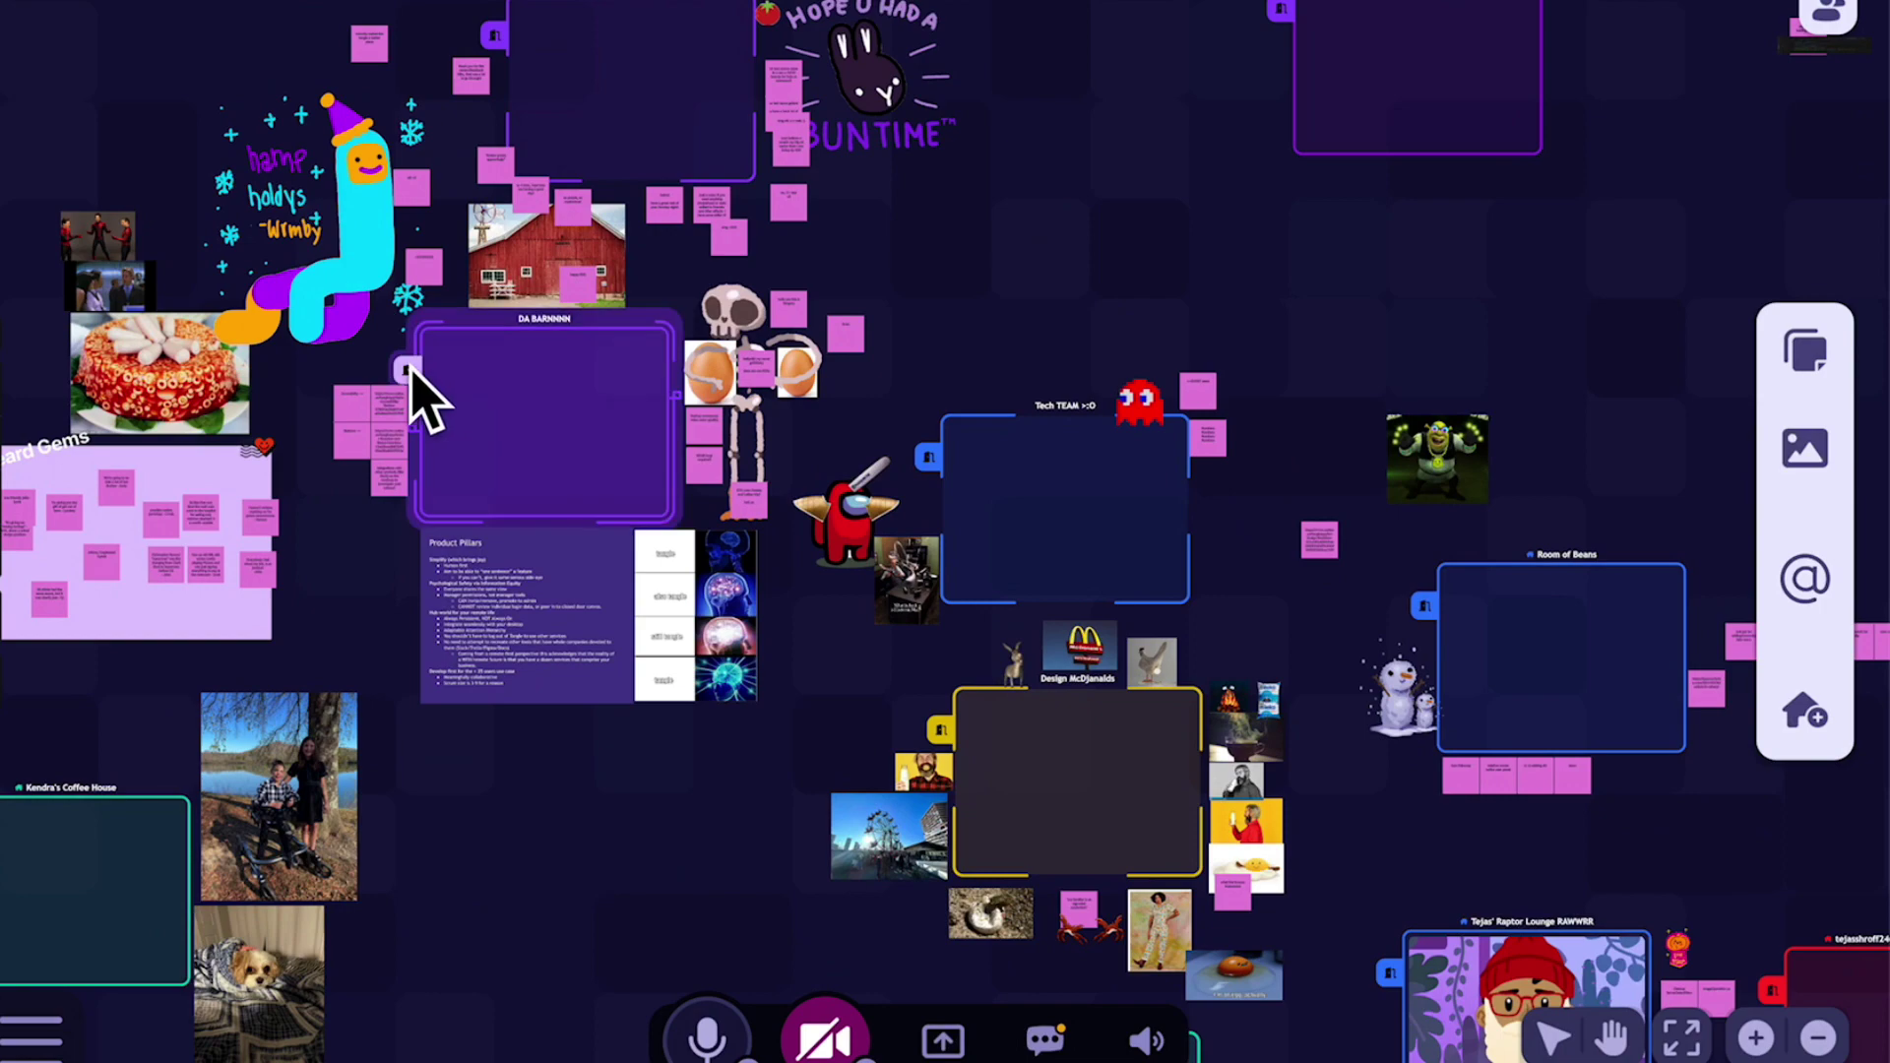
scroll(417, 388, "up", 2)
scroll(417, 388, "up", 4)
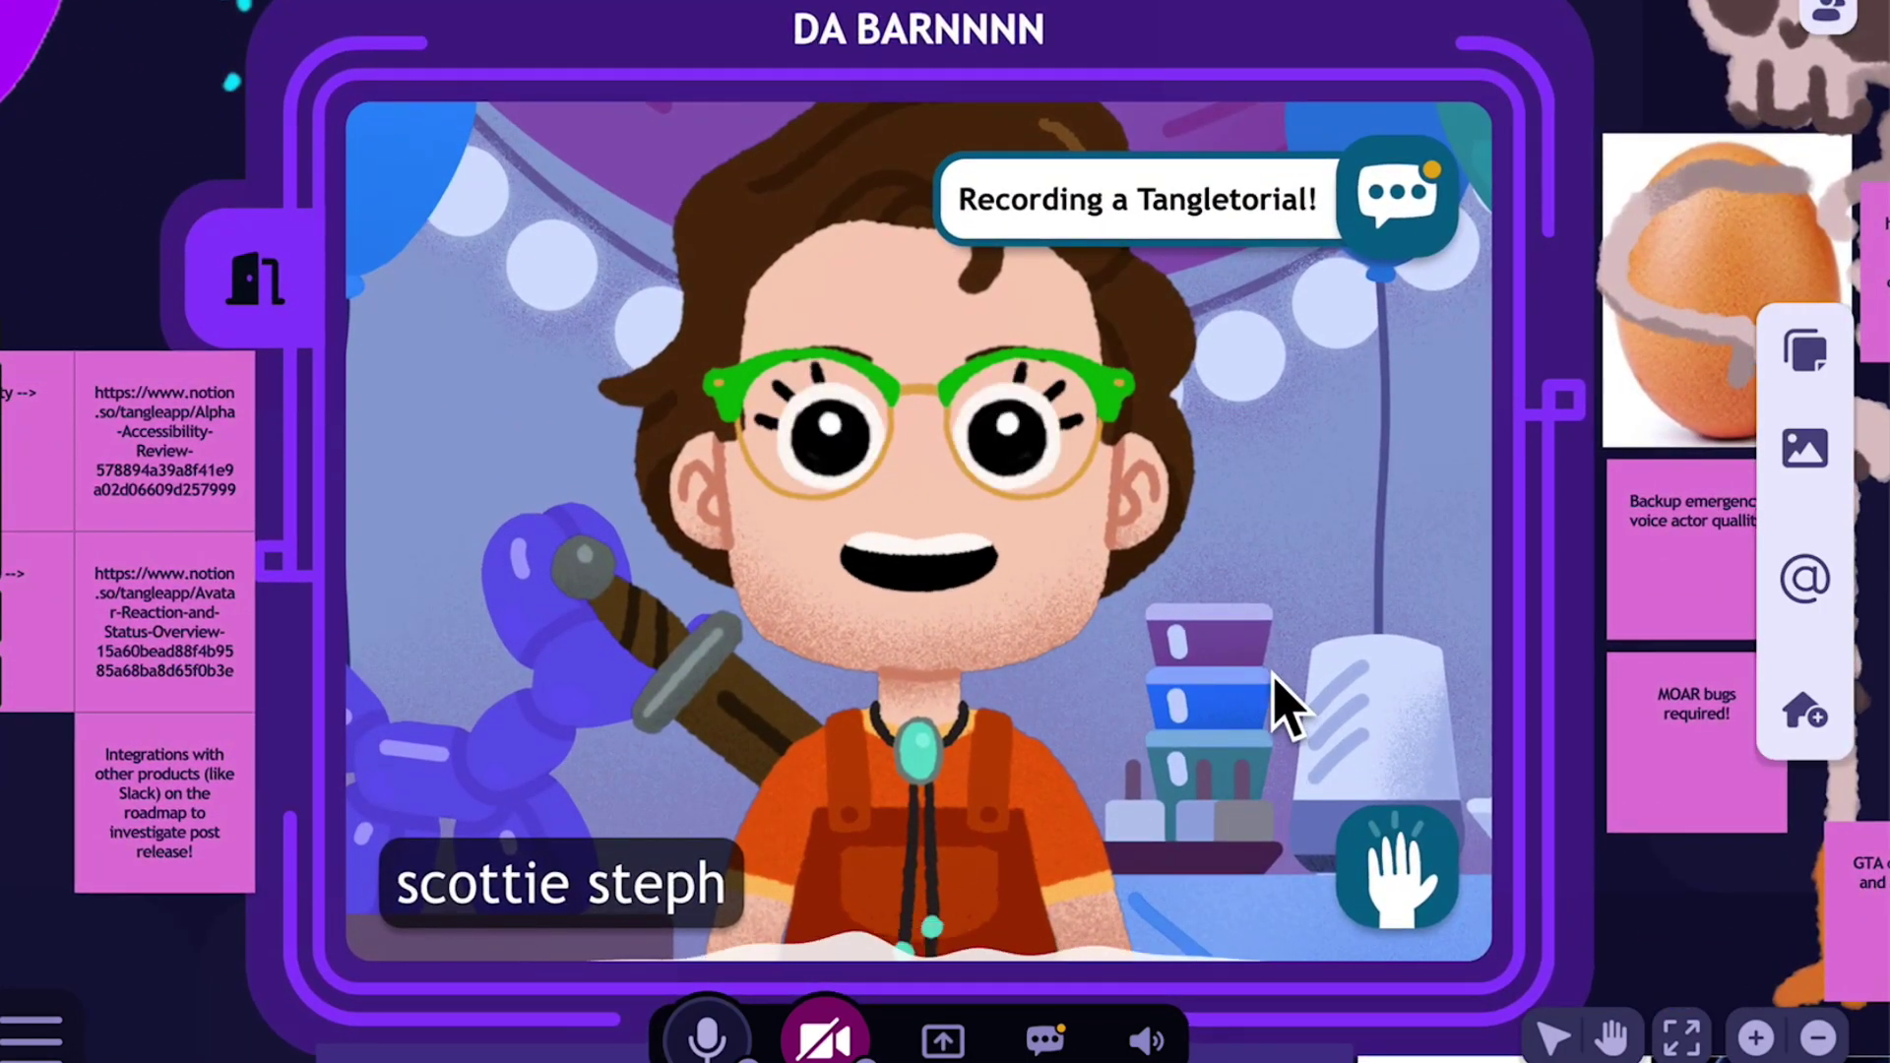
scroll(1280, 701, "down", 8)
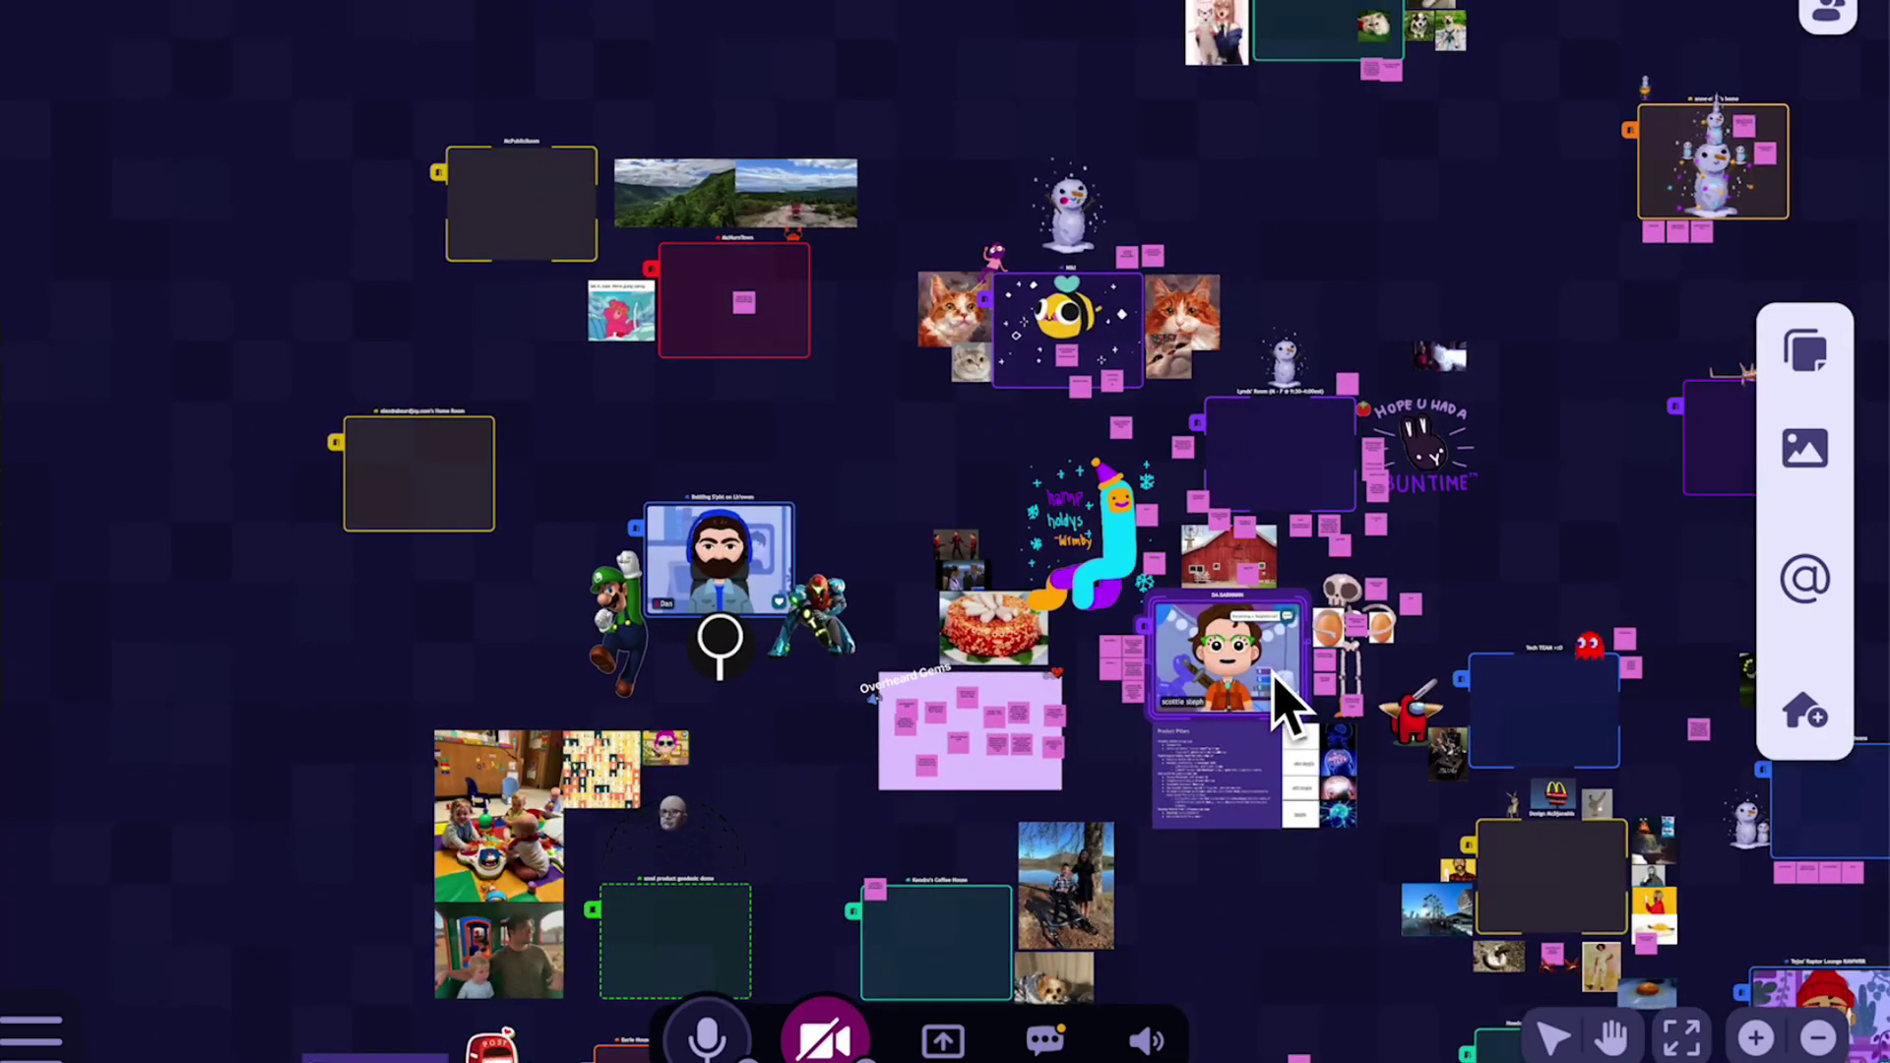
key("h")
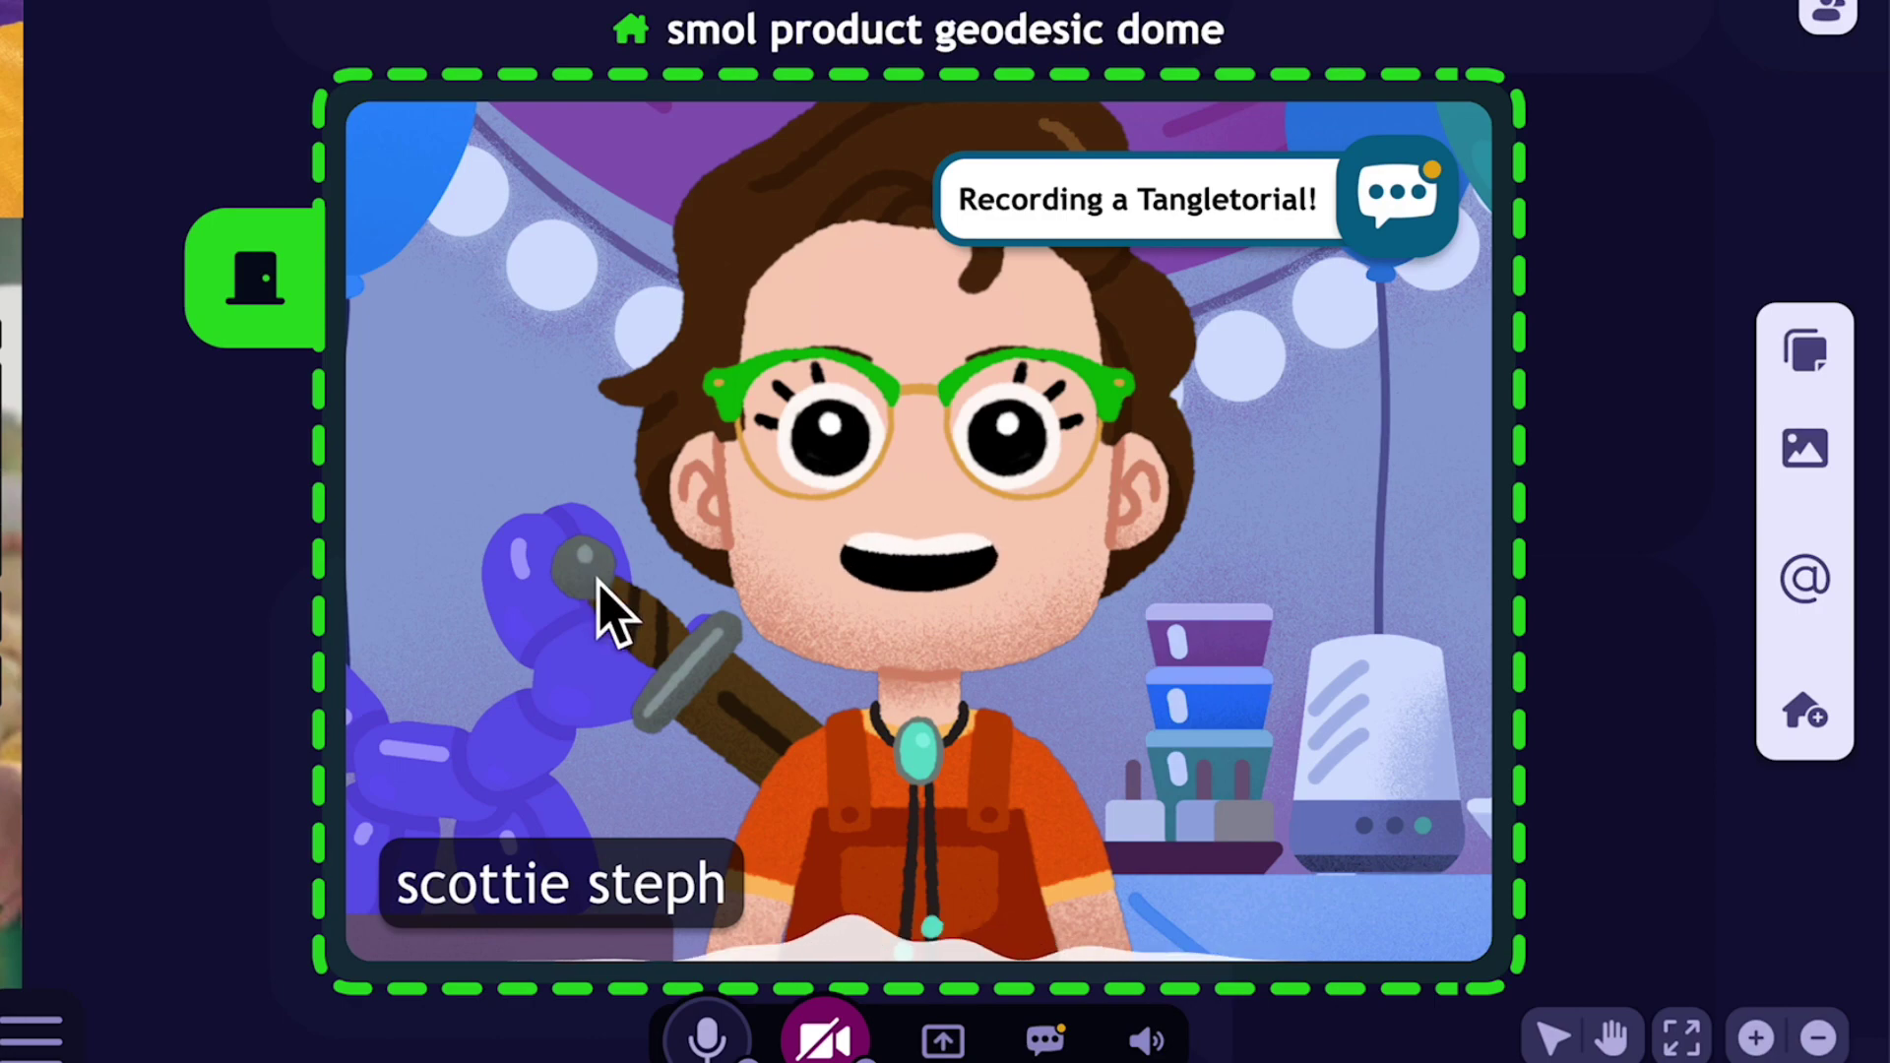
Put the magenta Tangle Academy room into edit mode and move it beside the Welcome to our Tangletorial! room.
scroll(173, 536, "down", 3)
scroll(180, 508, "down", 10)
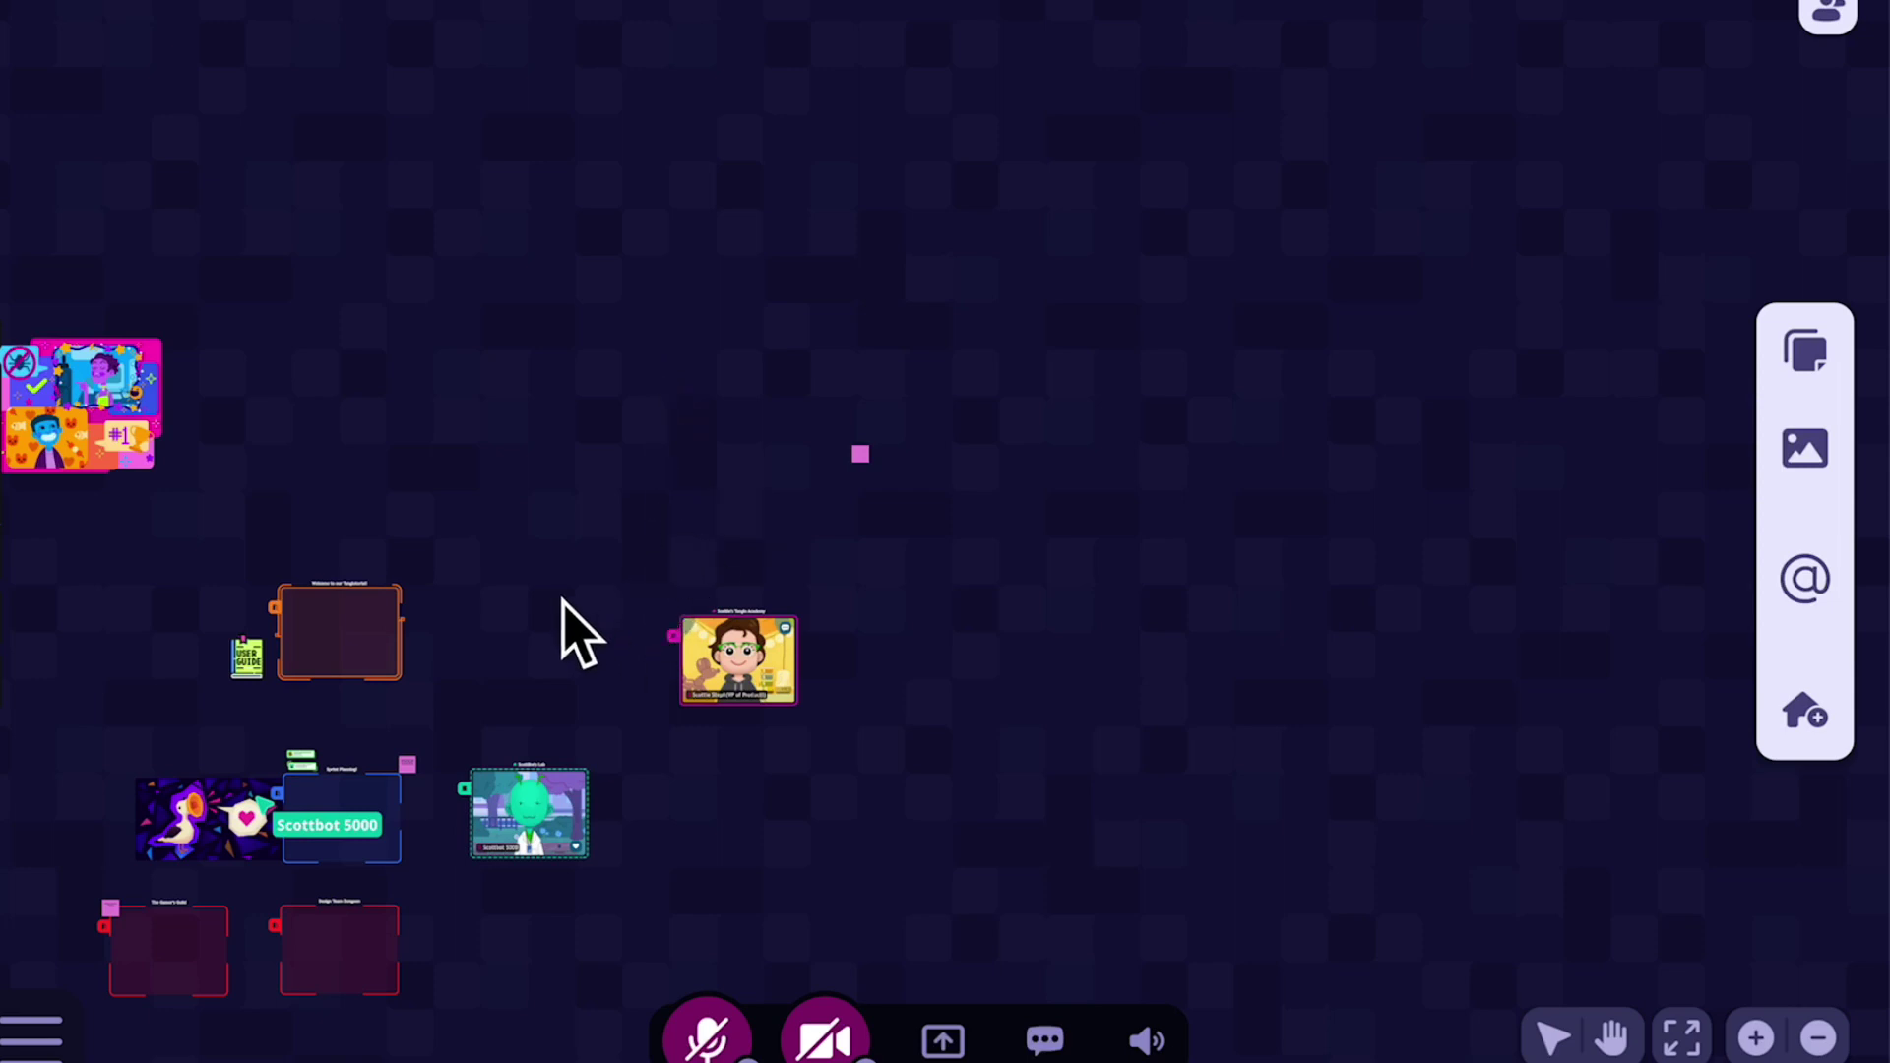
left_click_drag(527, 689, 709, 486)
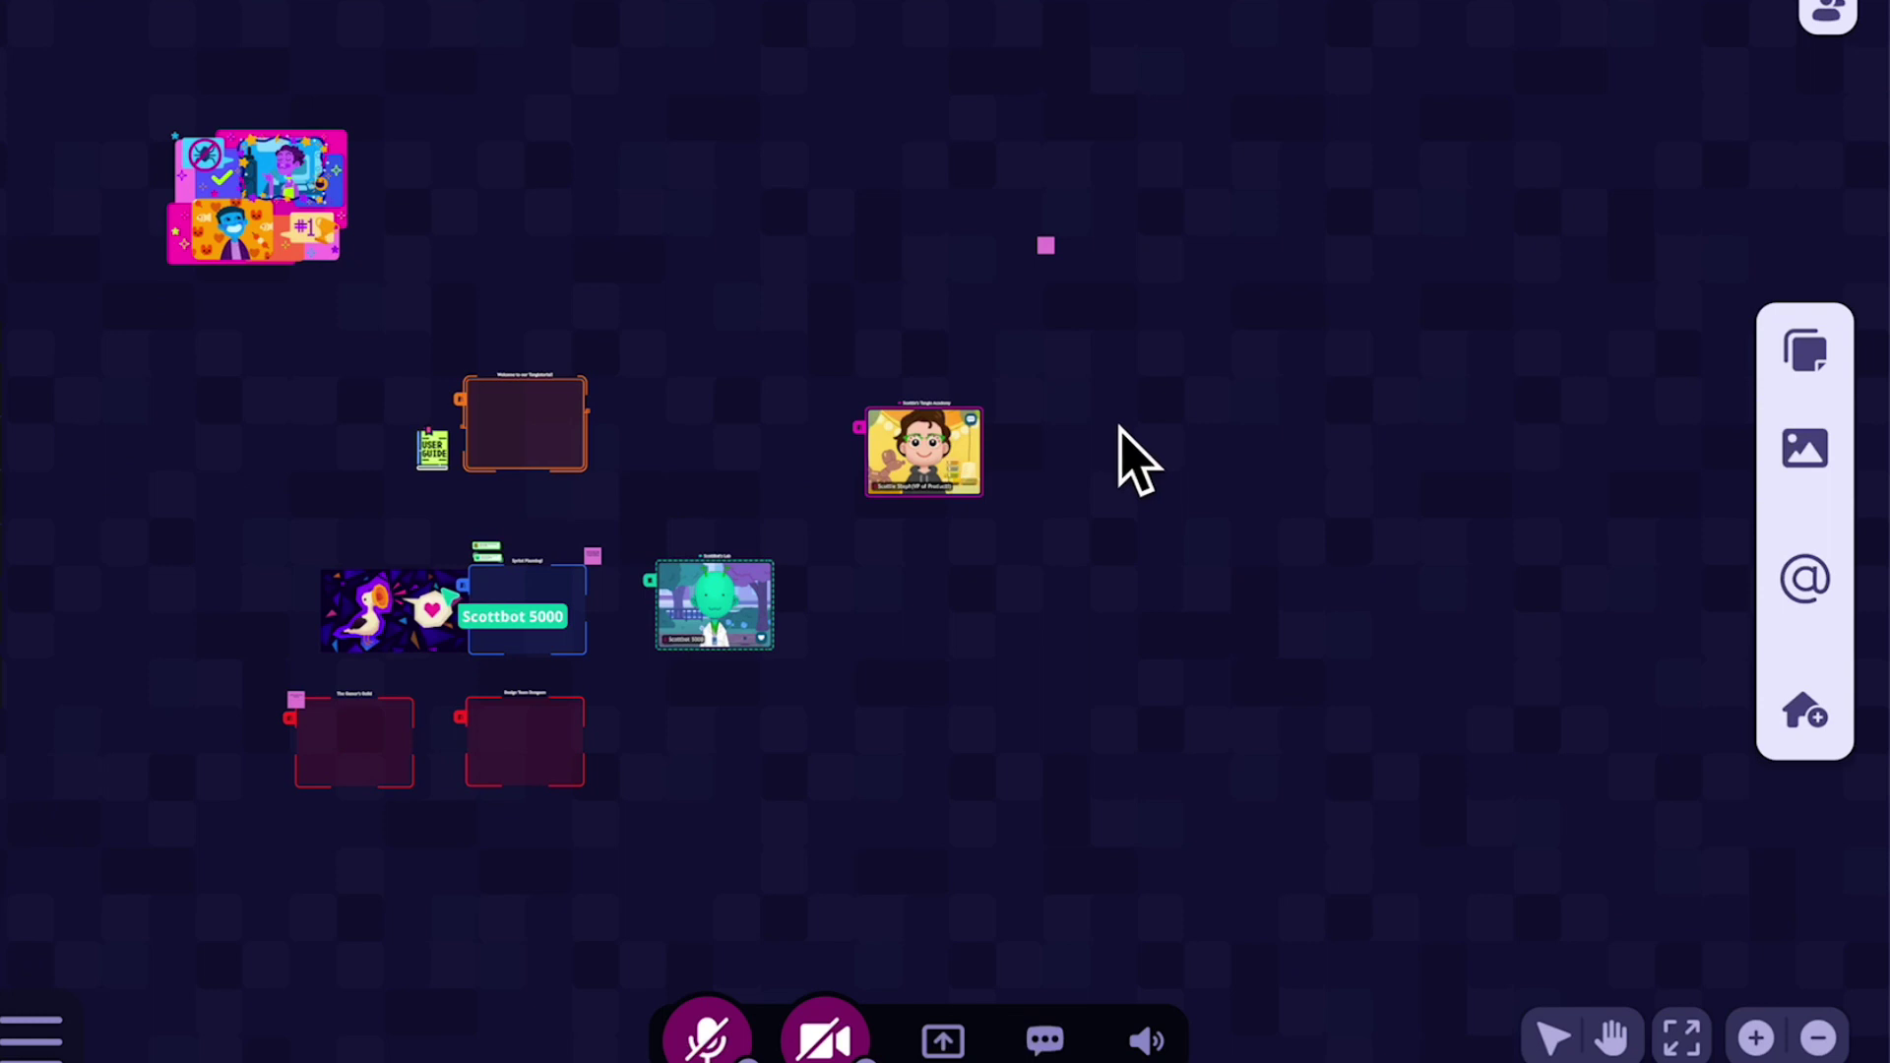
scroll(970, 441, "up", 3)
scroll(743, 456, "up", 3)
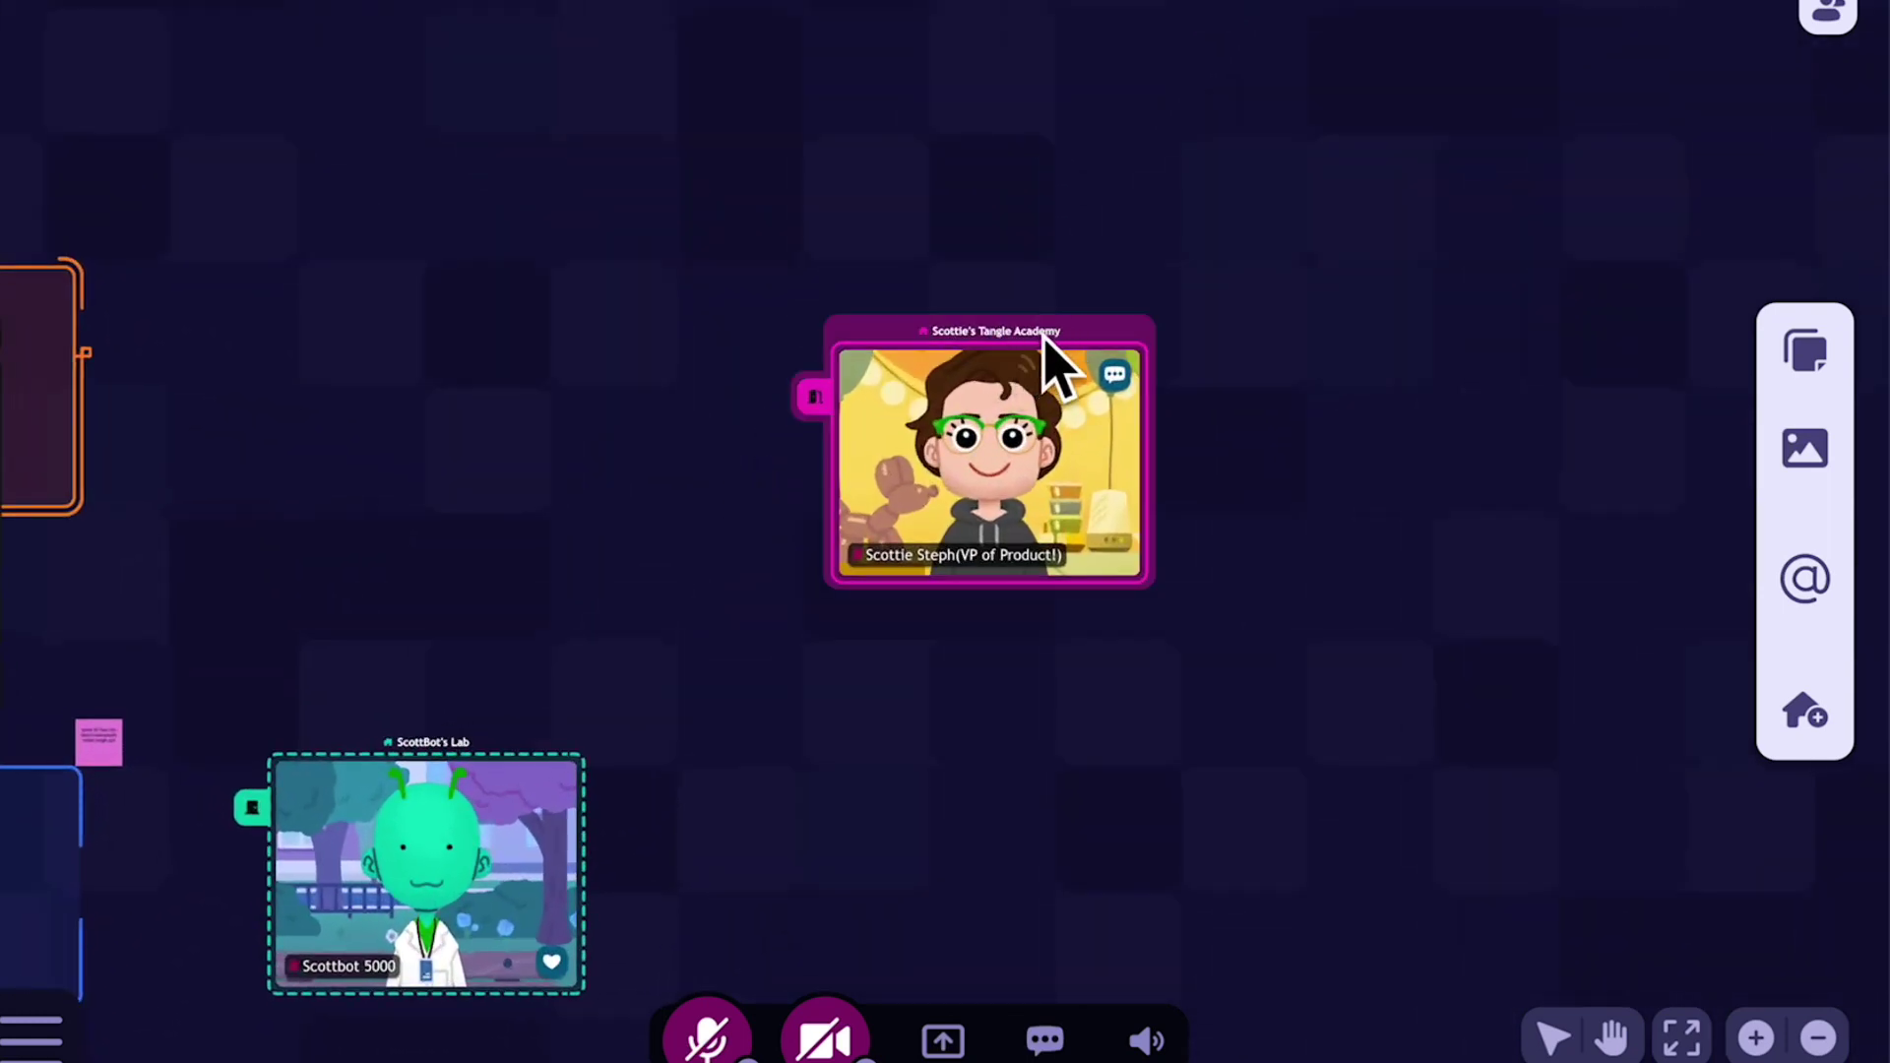
left_click(1113, 323)
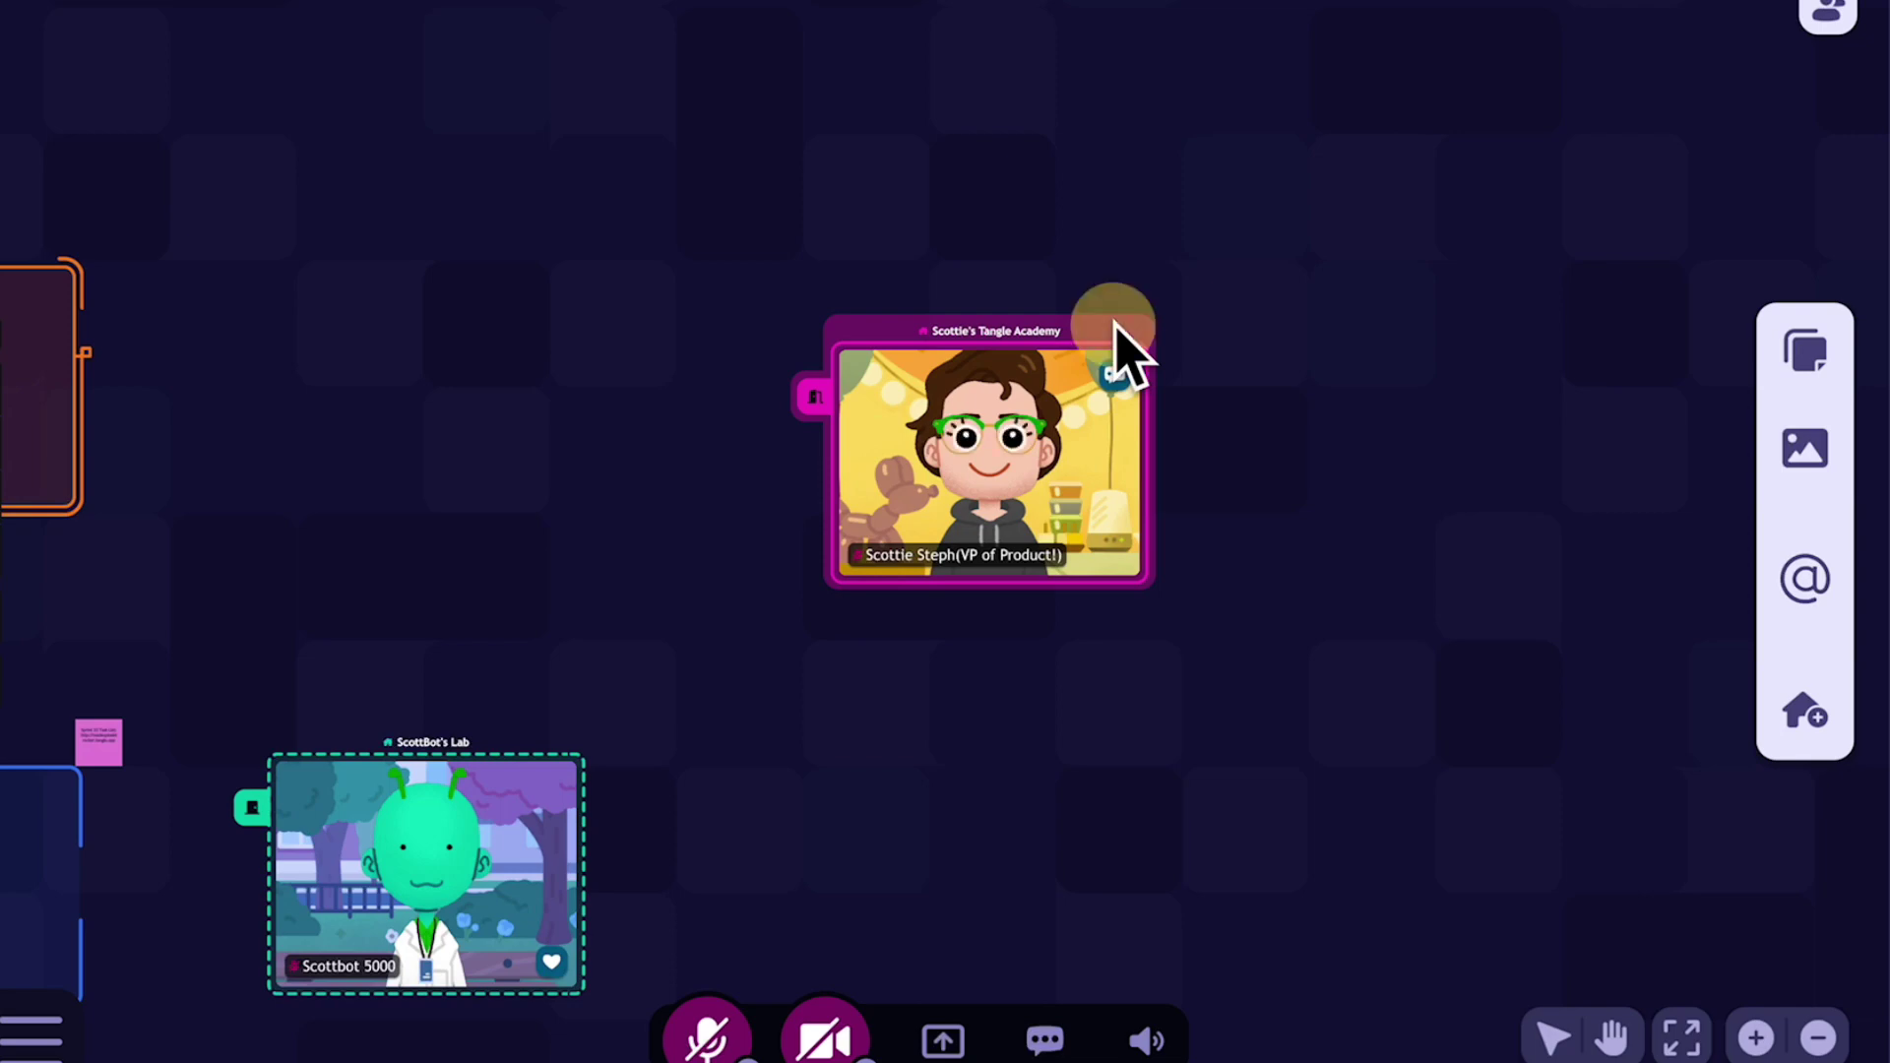
left_click(995, 334)
scroll(987, 357, "up", 3)
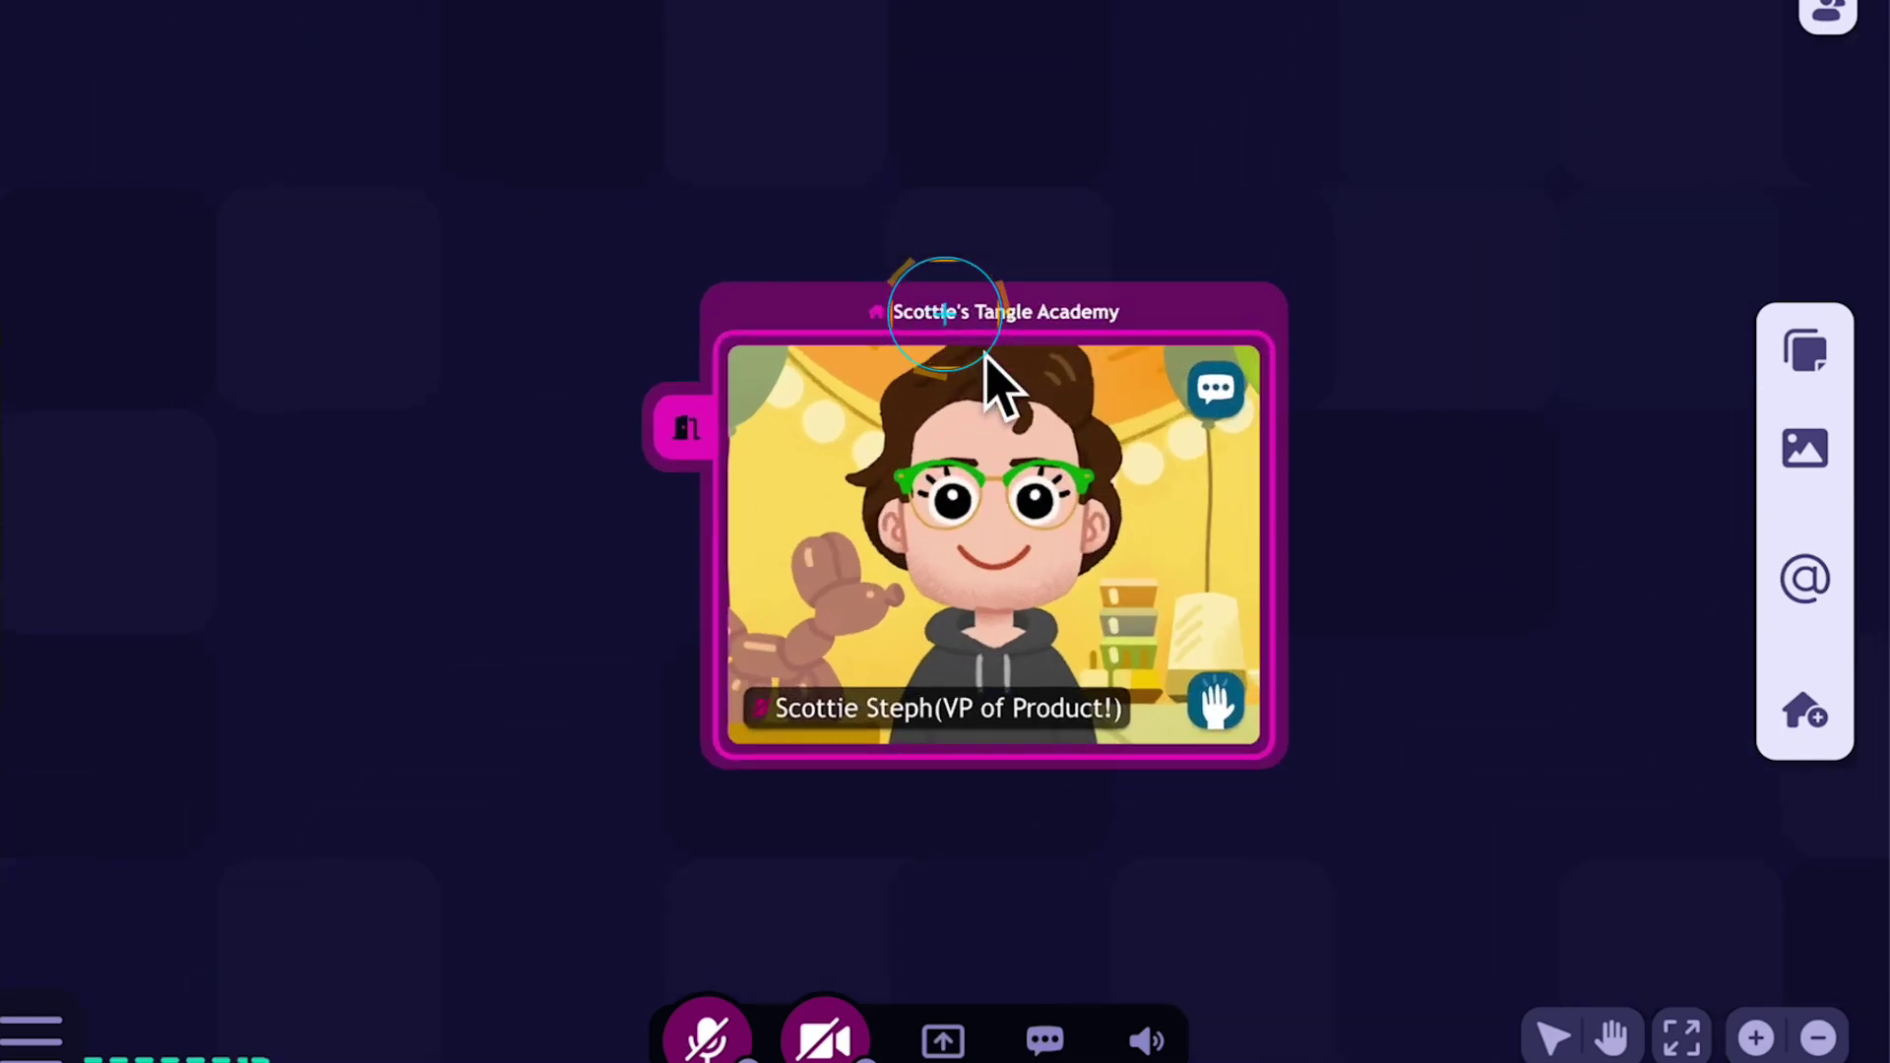
left_click(957, 305)
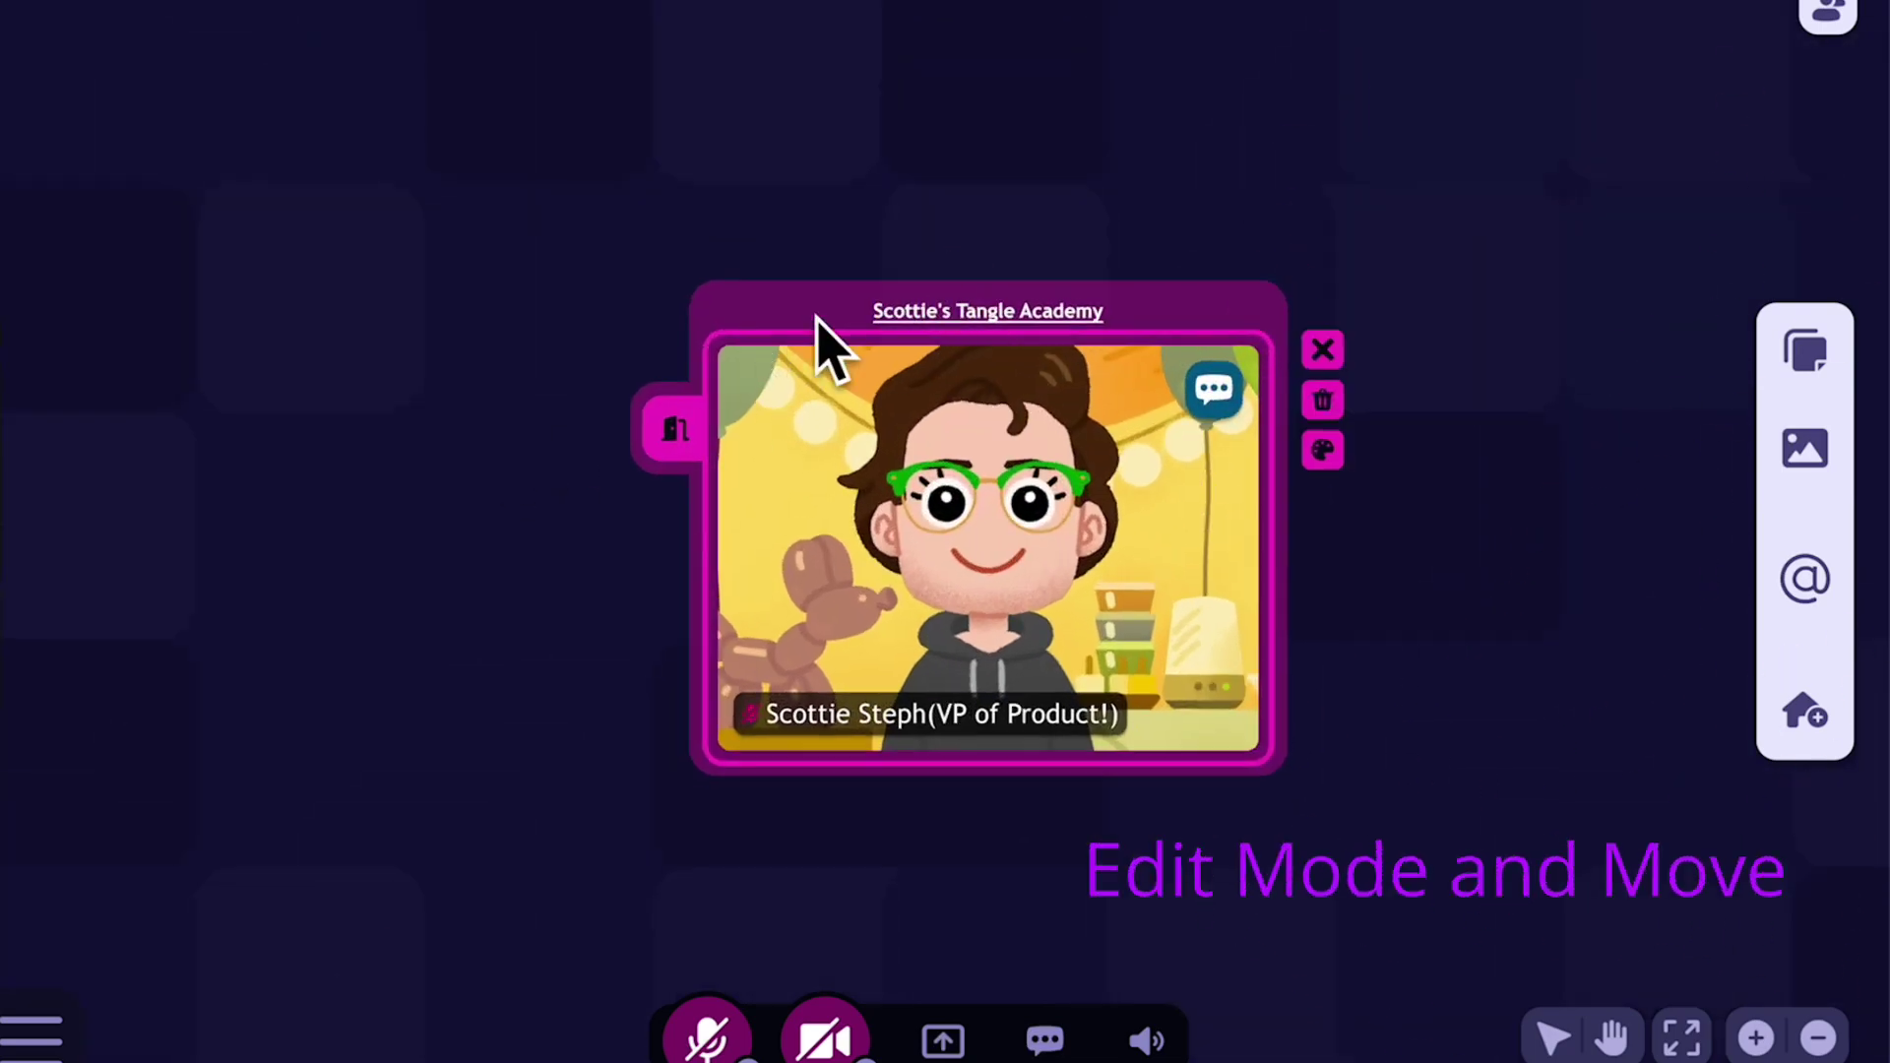
scroll(802, 311, "down", 4)
left_click_drag(802, 317, 378, 272)
left_click(698, 366)
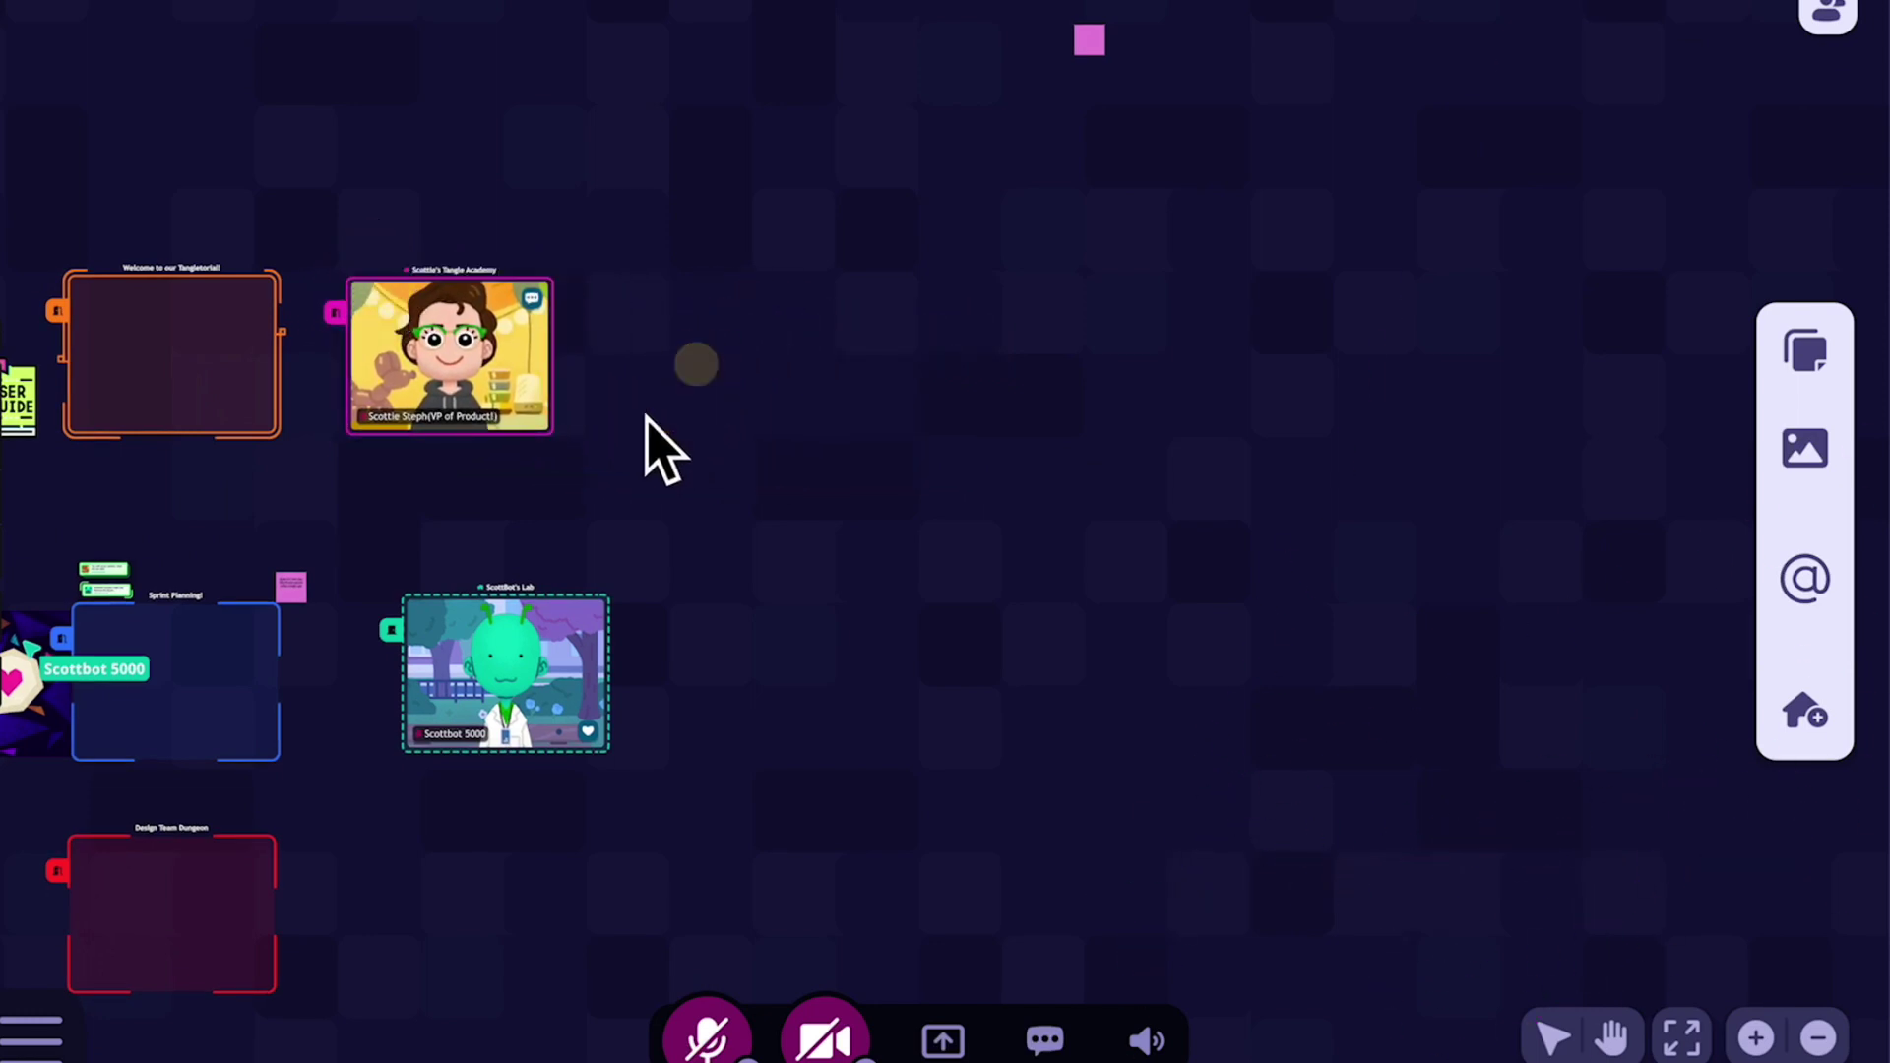
left_click_drag(603, 511, 1286, 423)
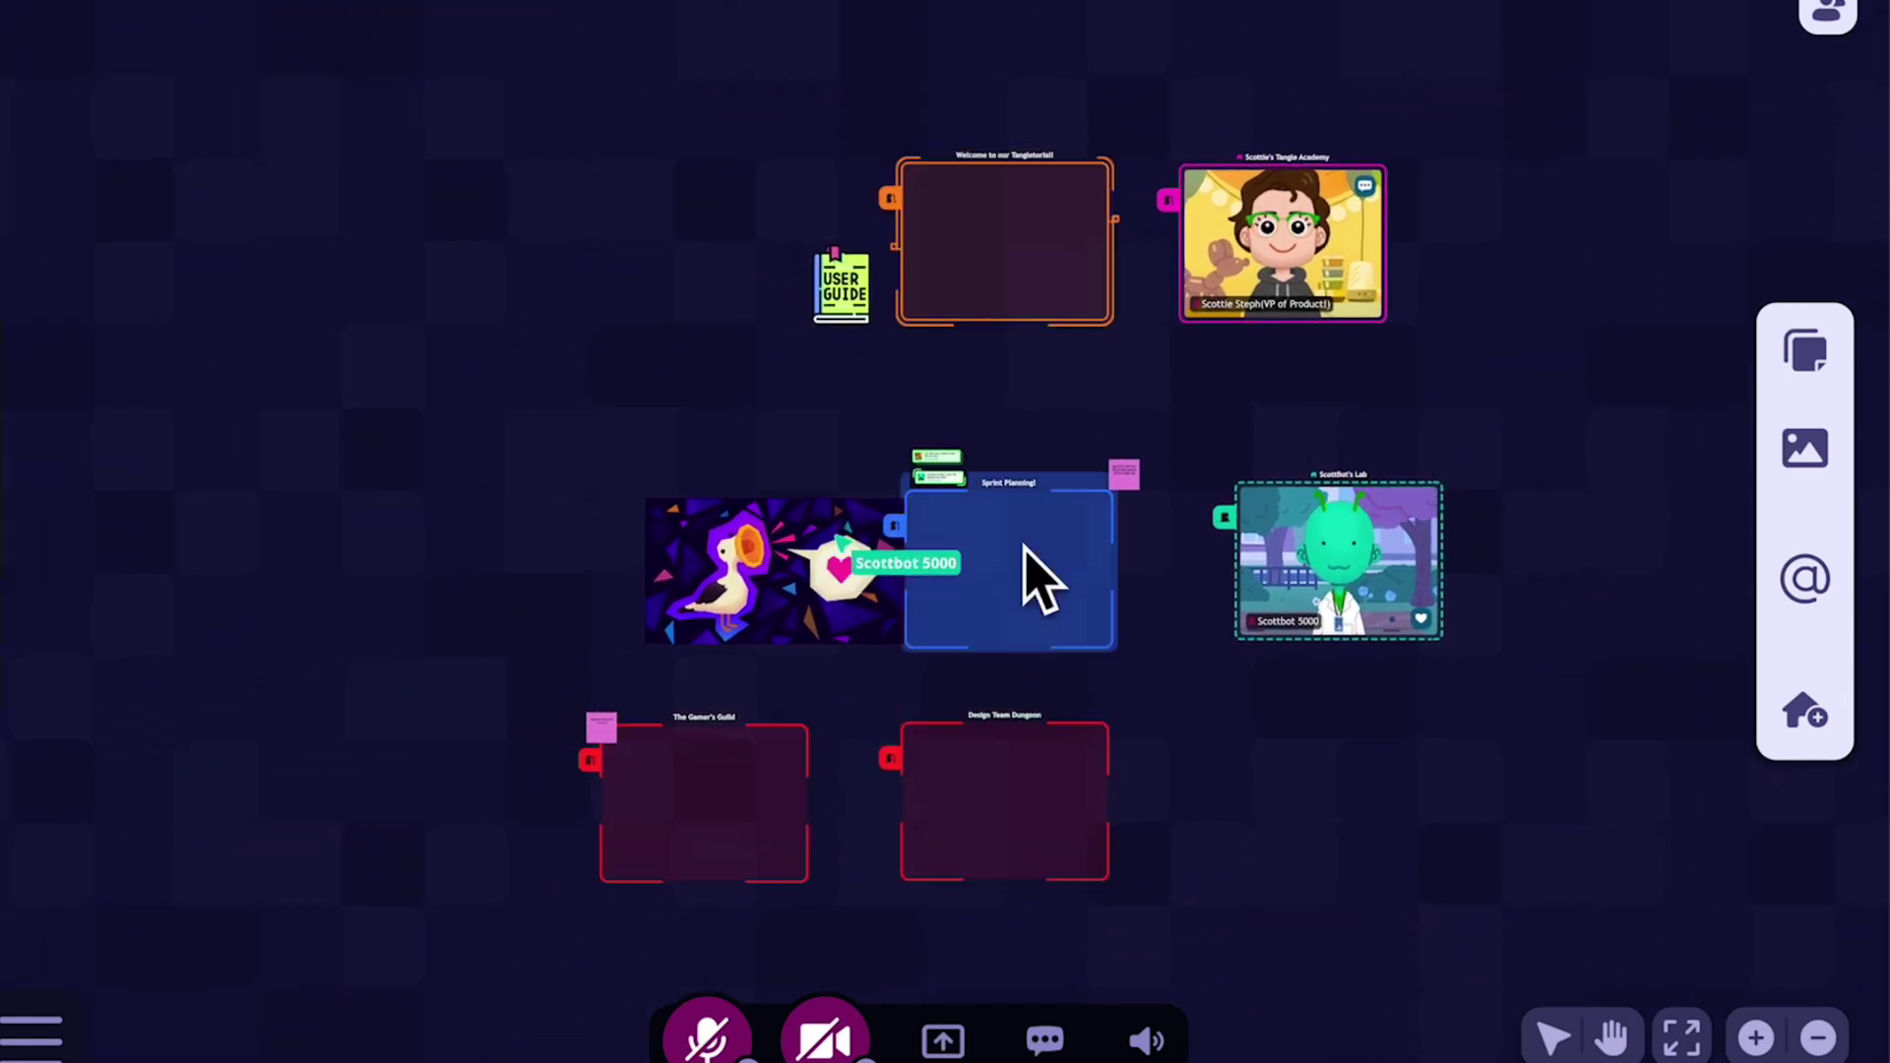
left_click_drag(1131, 409, 1105, 561)
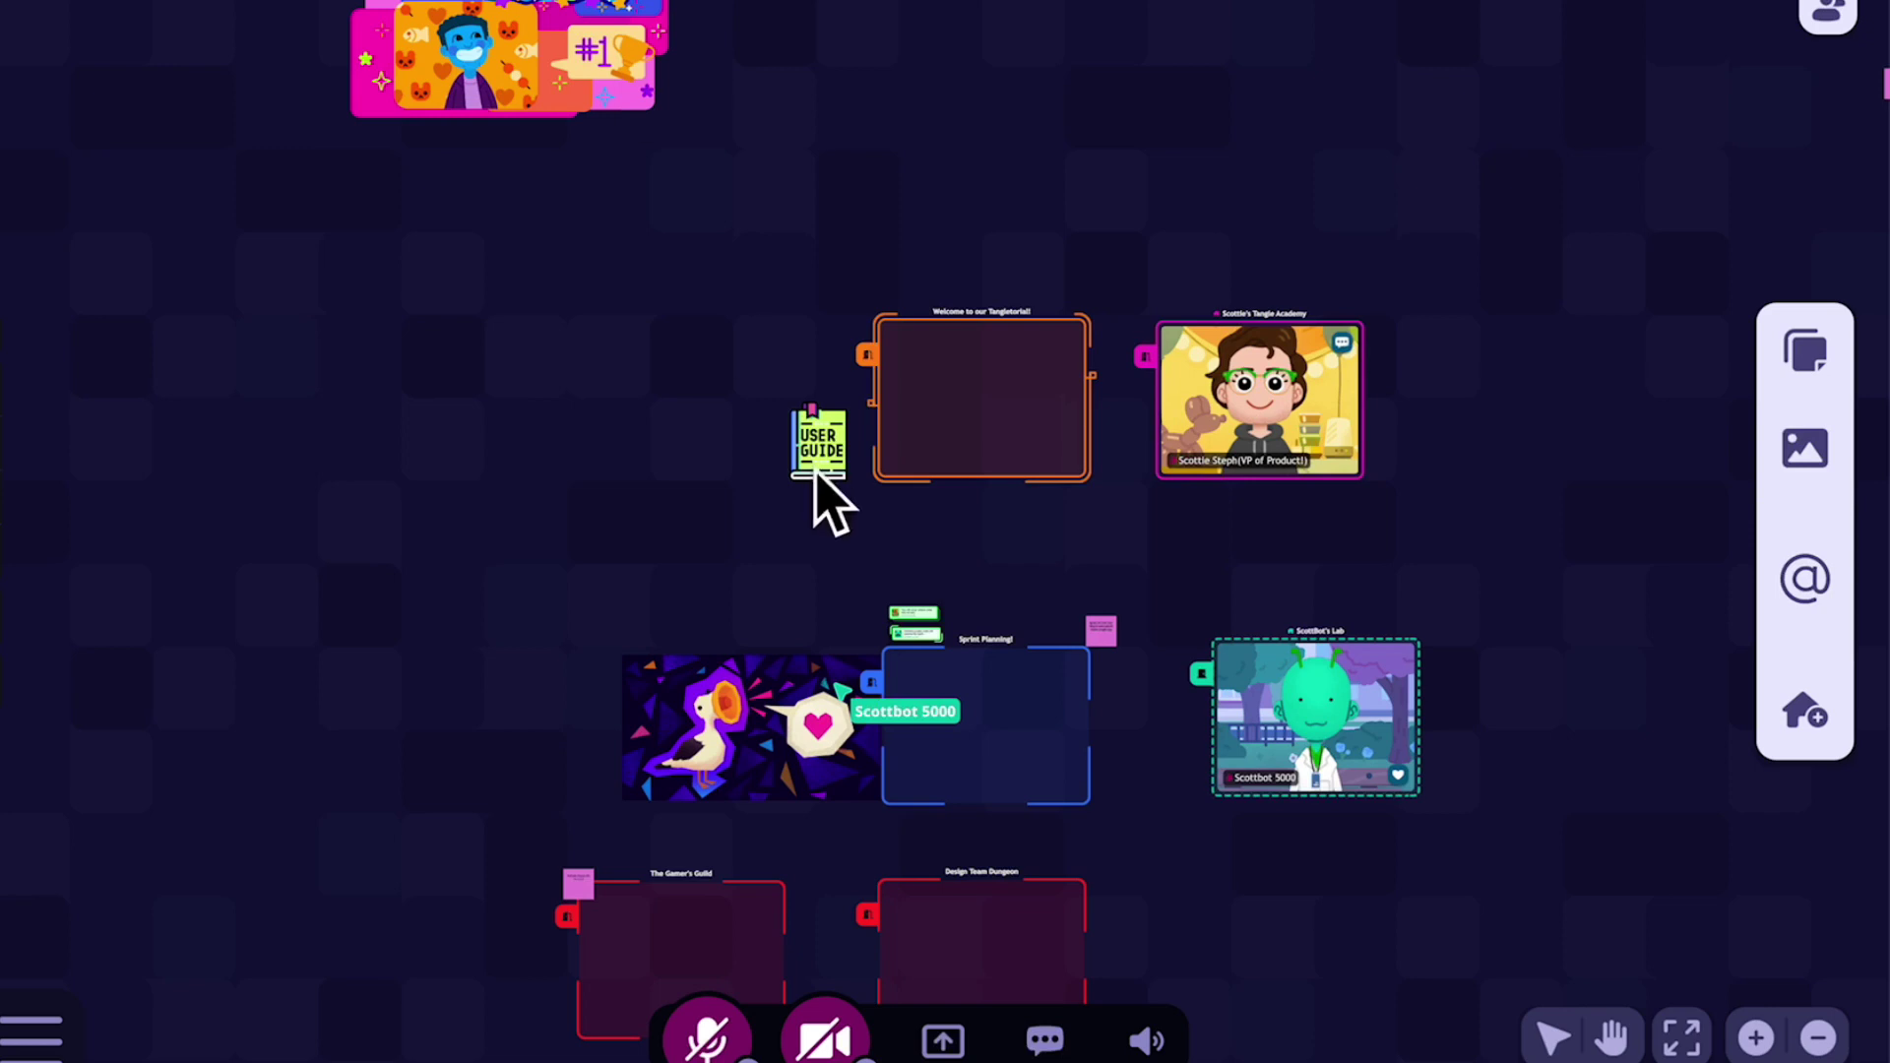
left_click(531, 436)
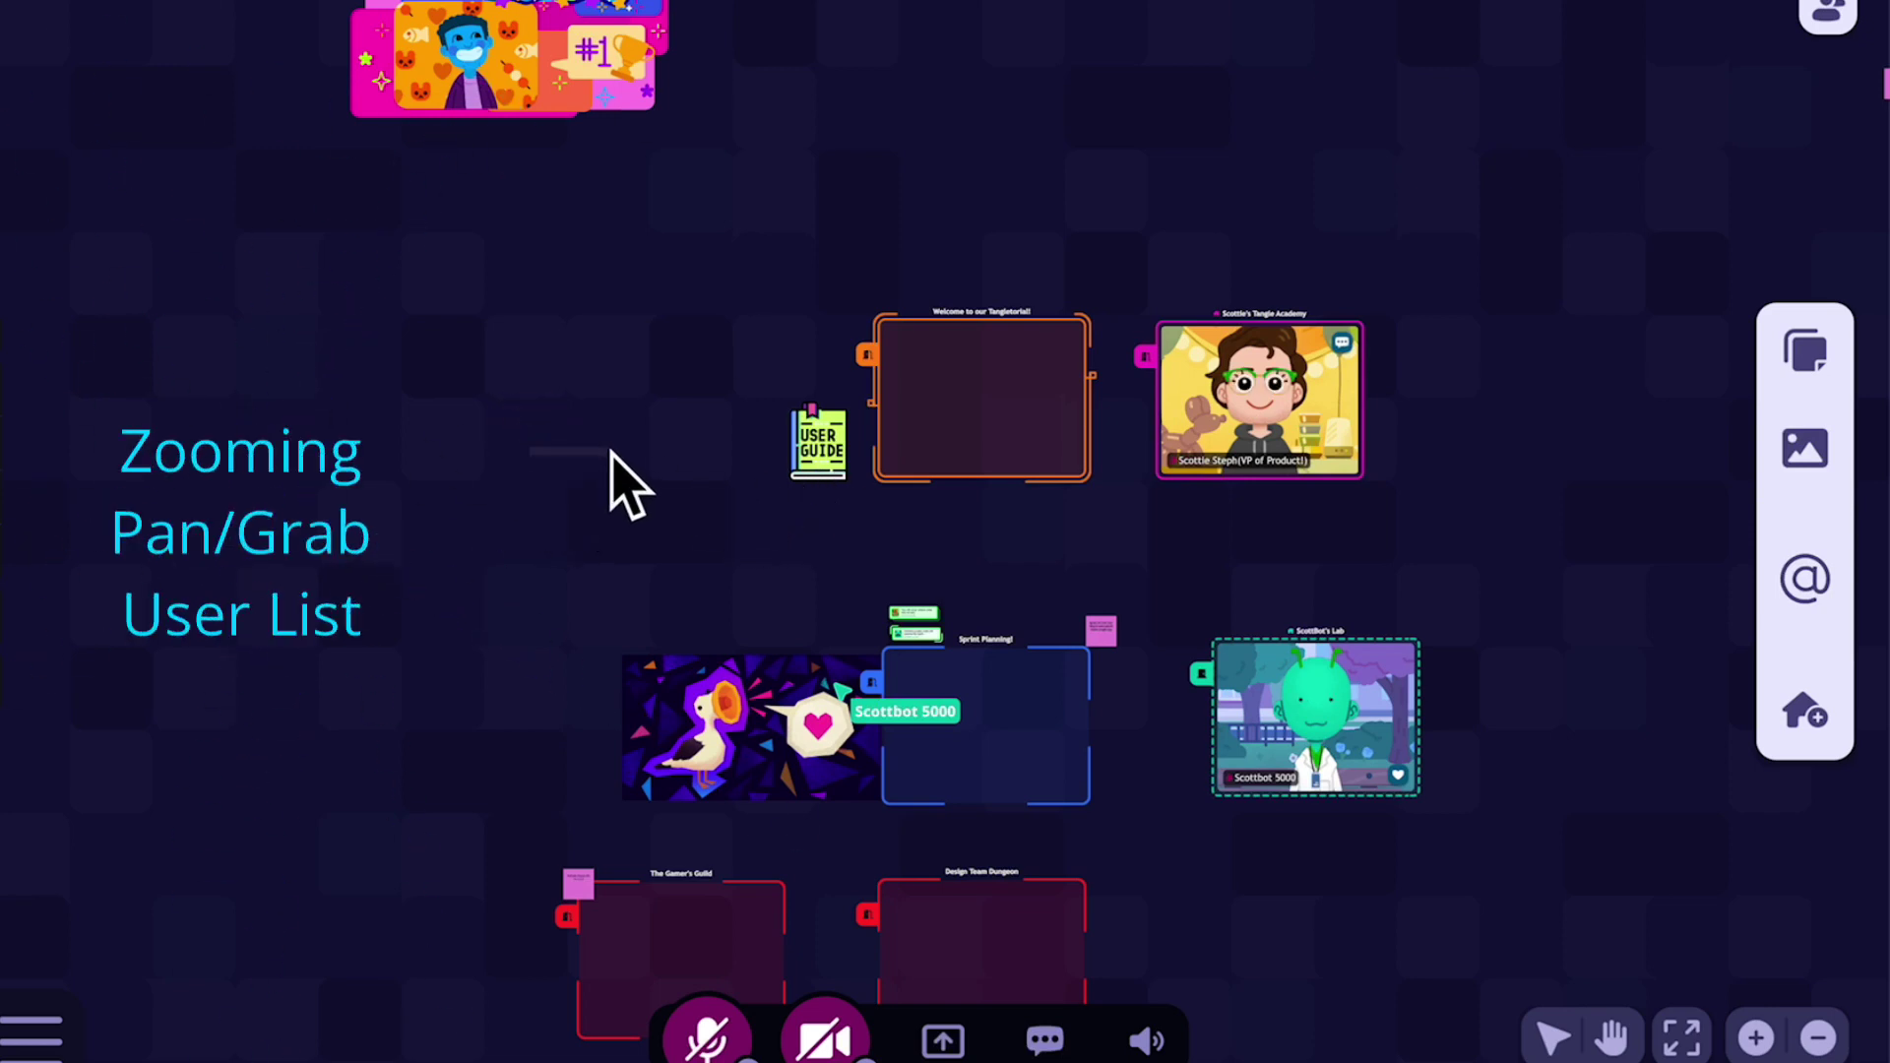
left_click_drag(633, 438, 371, 338)
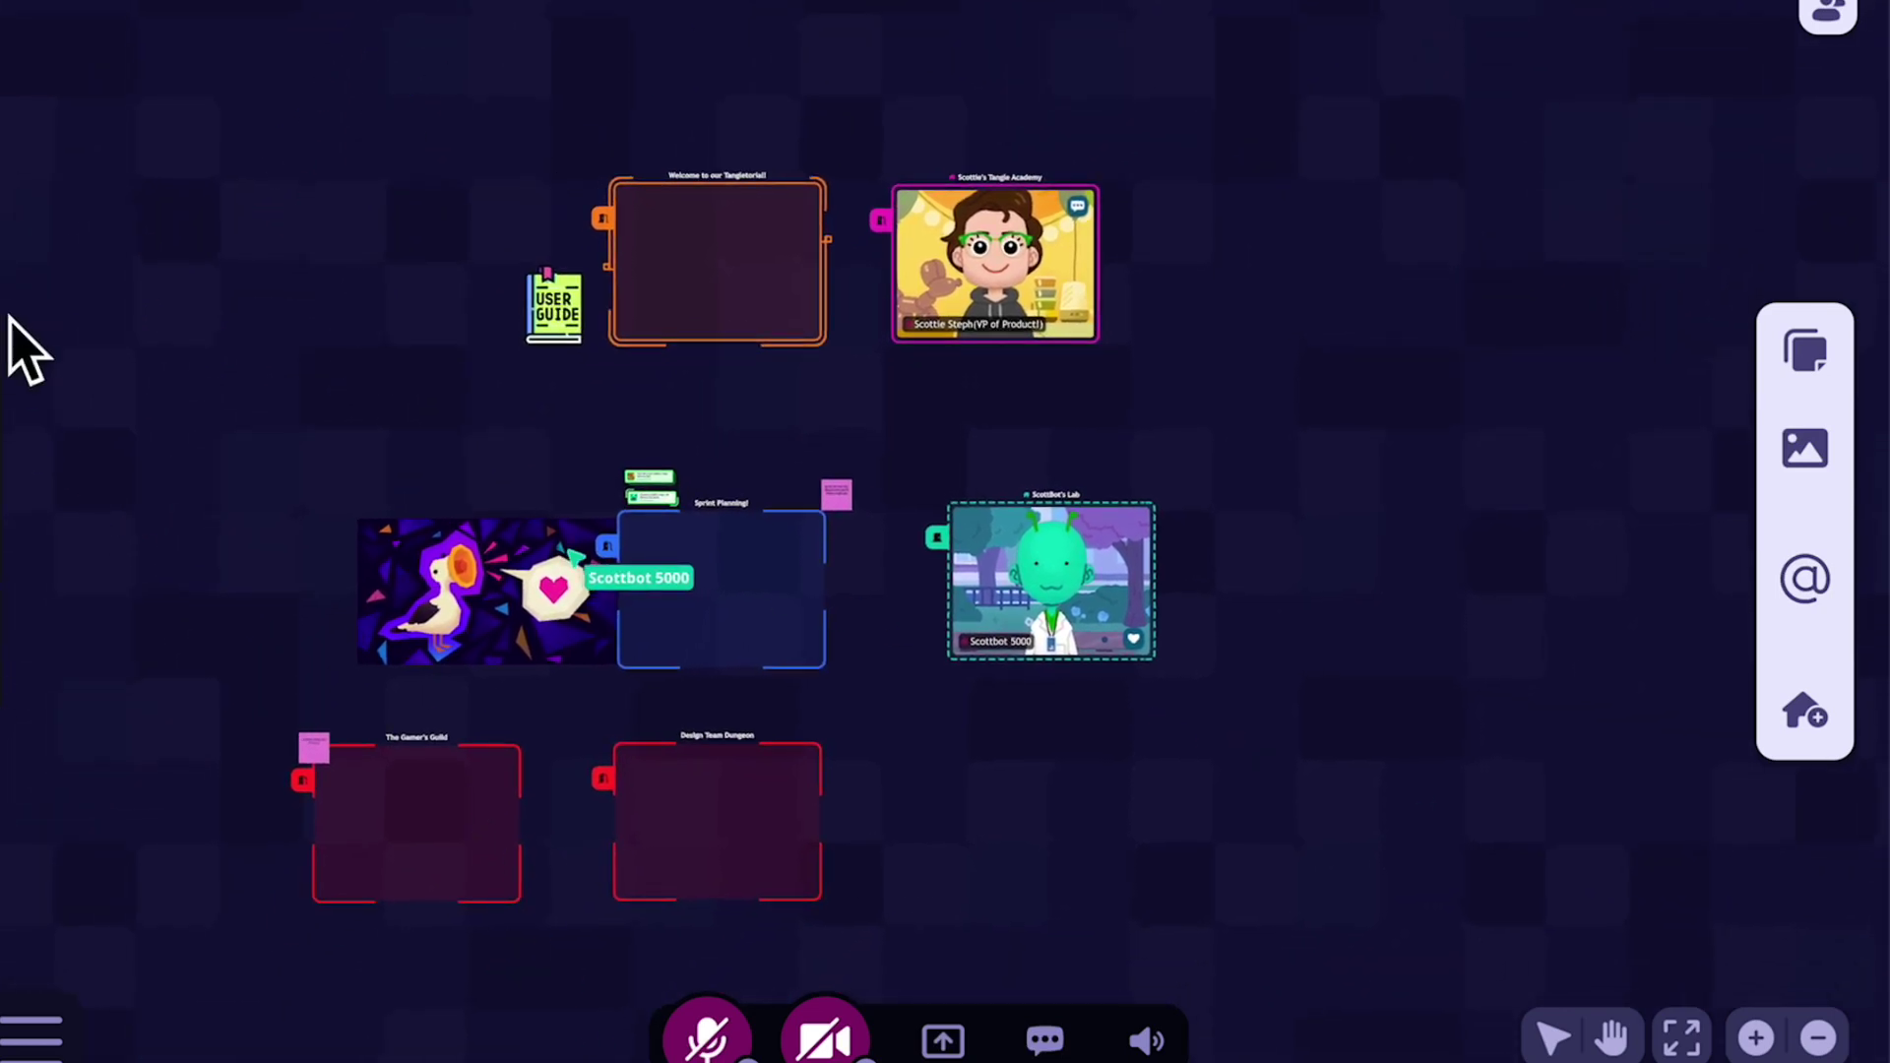